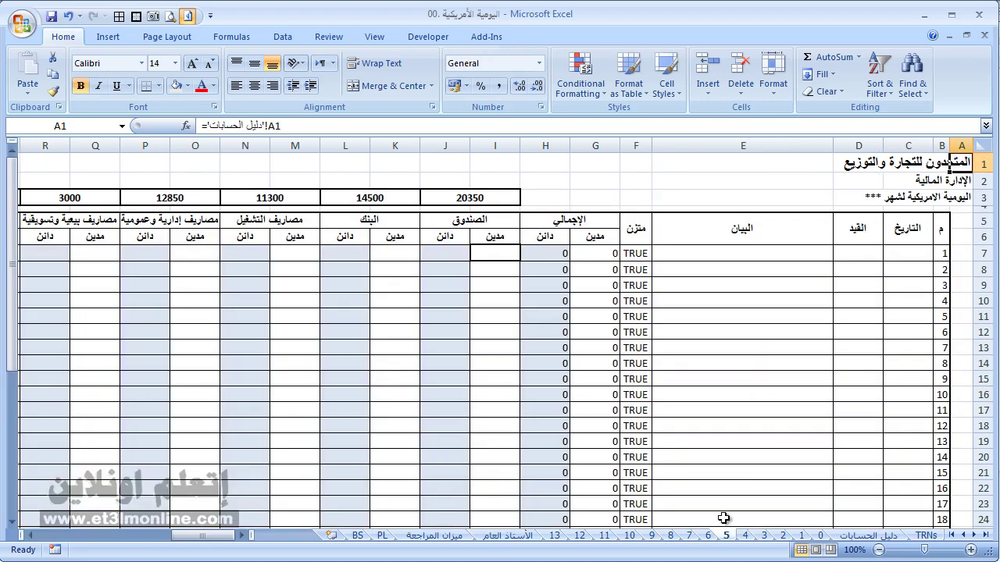
Step: Look over sheet 5 and the general ledger, then view the top of the ميزان المراجعة trial balance
click(727, 536)
click(516, 536)
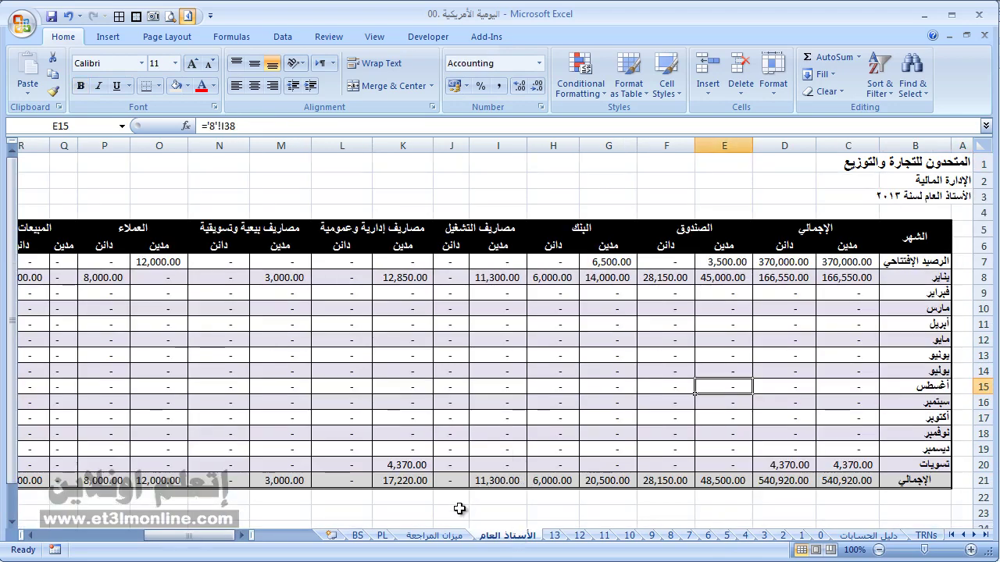
click(437, 536)
scroll(621, 337, up, 2)
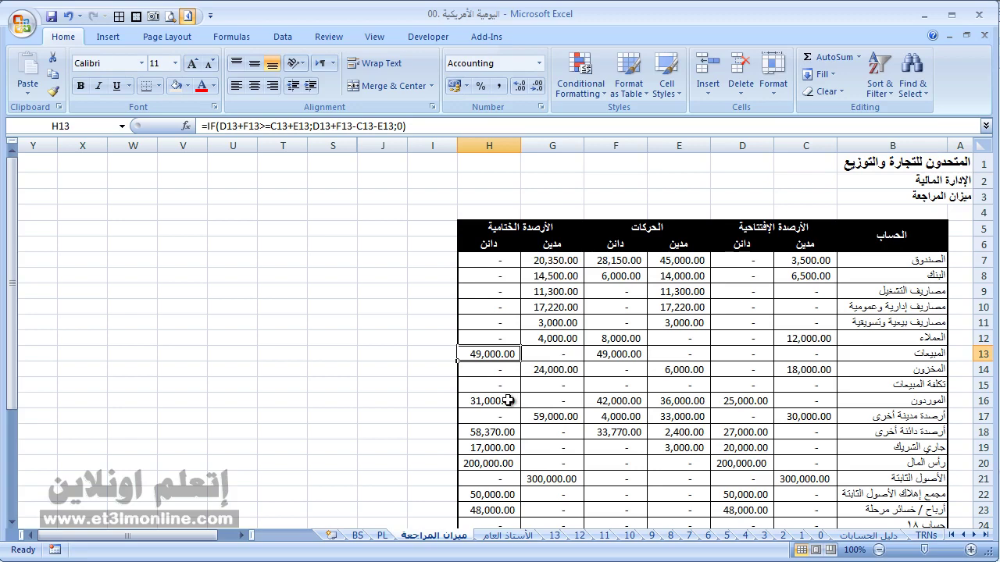
Step: Go to the PL sheet, return to cell A1 and scroll through the income statement
click(383, 536)
scroll(870, 321, up, 4)
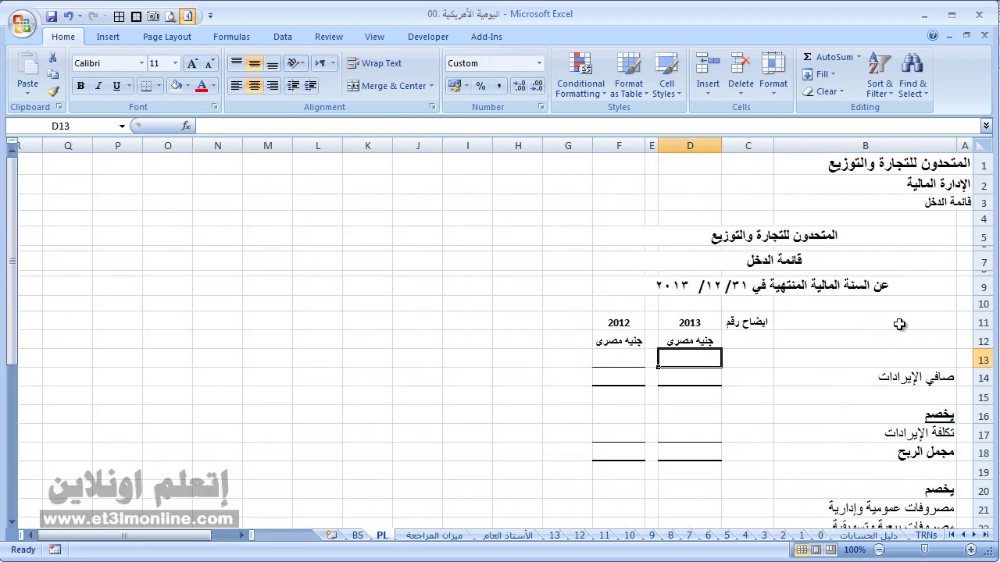
key(Right)
key(Right)
key(Right)
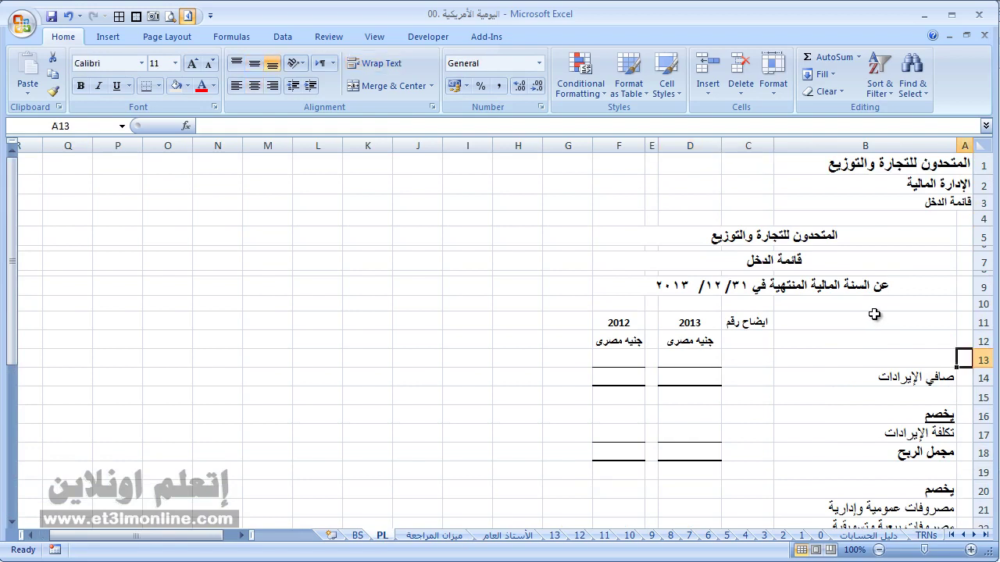
key(Up)
key(Up)
key(Up)
key(Up)
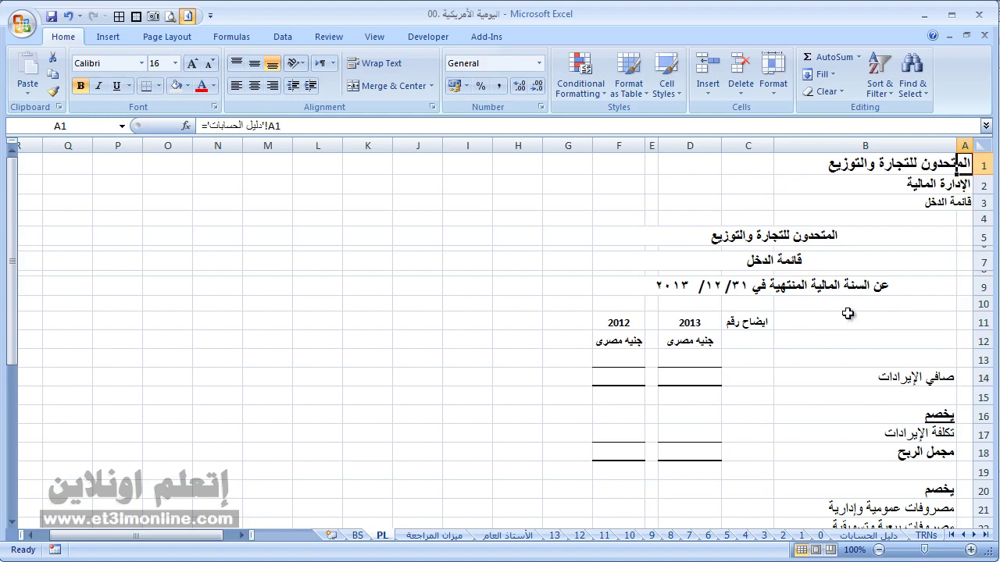
click(429, 377)
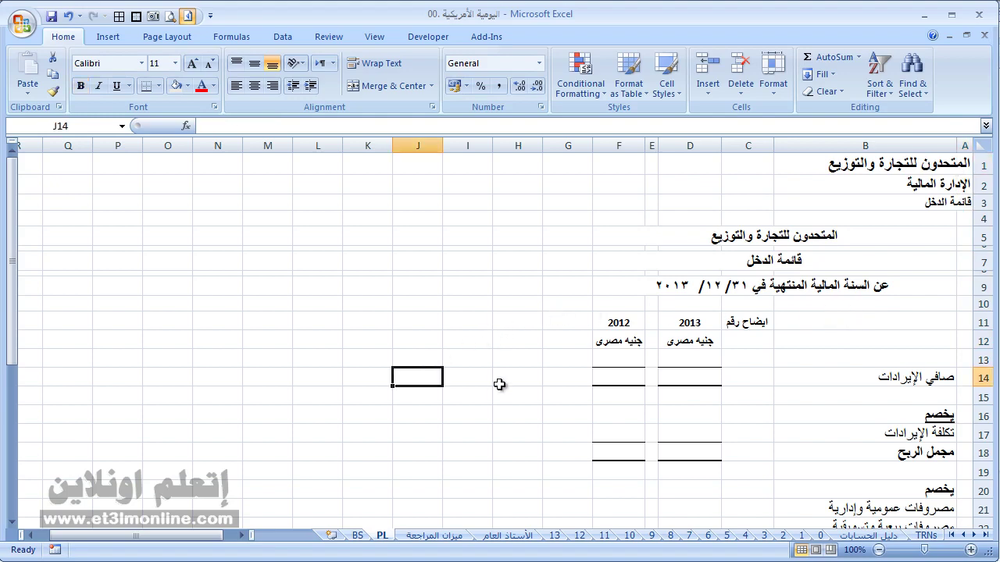
scroll(789, 308, down, 2)
scroll(792, 306, down, 4)
scroll(795, 312, up, 4)
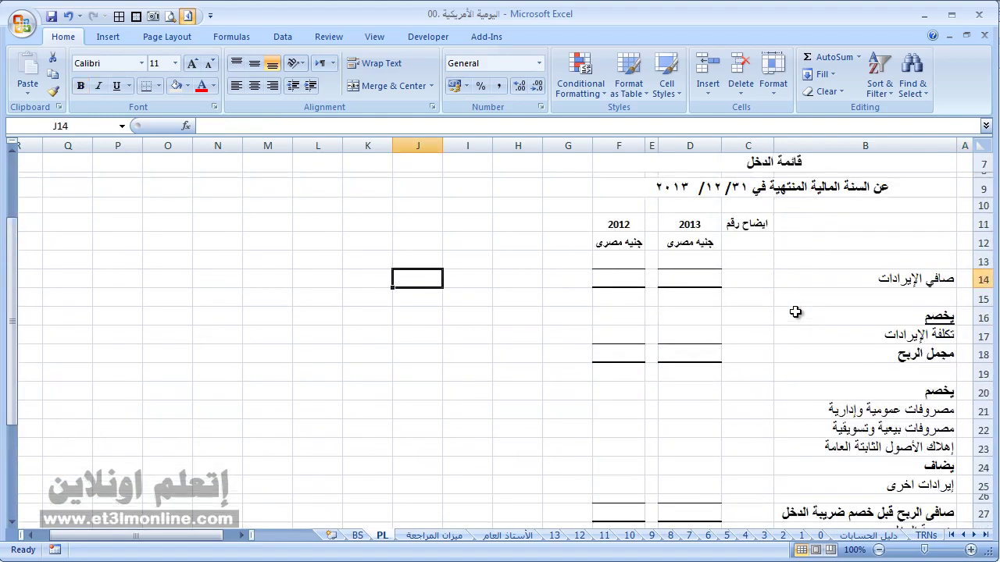
scroll(795, 312, up, 2)
scroll(812, 309, down, 1)
scroll(835, 317, down, 2)
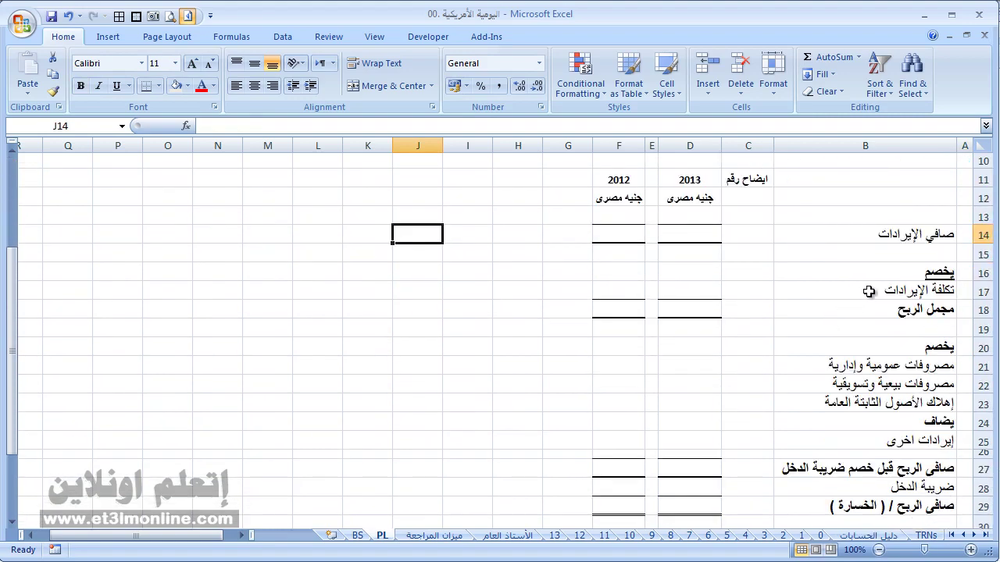
scroll(860, 342, down, 2)
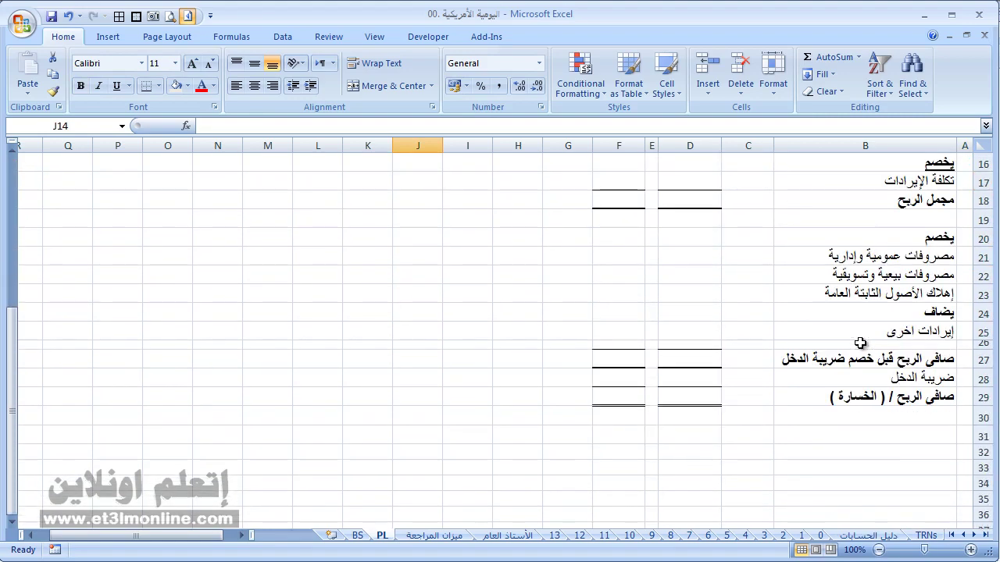
scroll(857, 337, up, 4)
scroll(863, 322, up, 1)
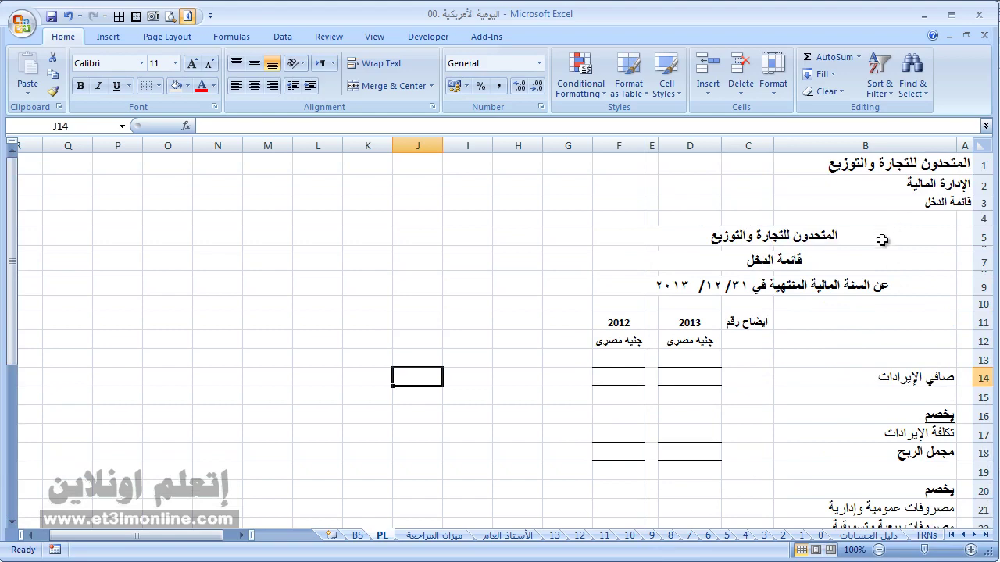
Step: Select the statement range A5:G30, then deselect it by choosing cell B3
click(959, 235)
scroll(640, 258, down, 5)
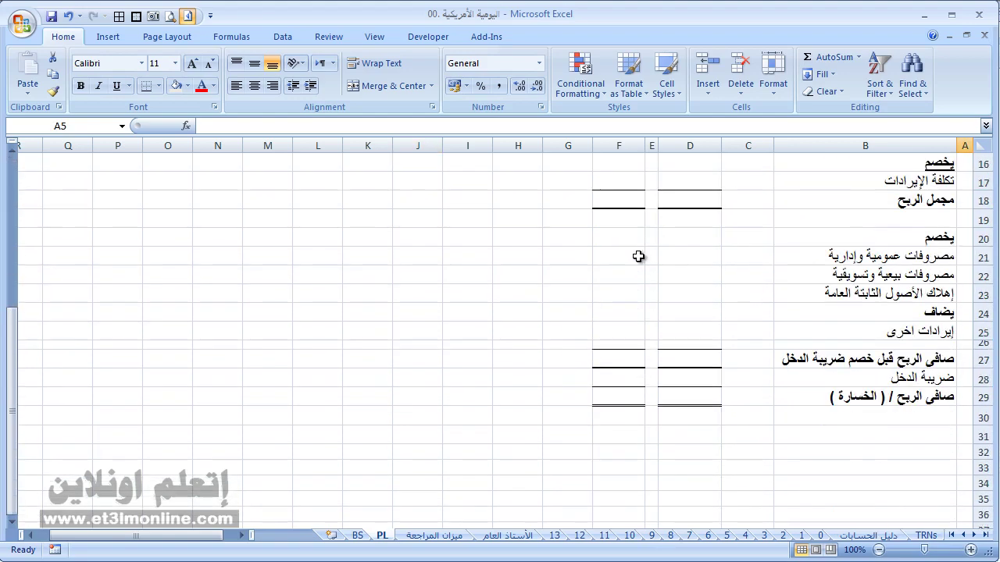
shift+click(566, 412)
scroll(598, 361, up, 5)
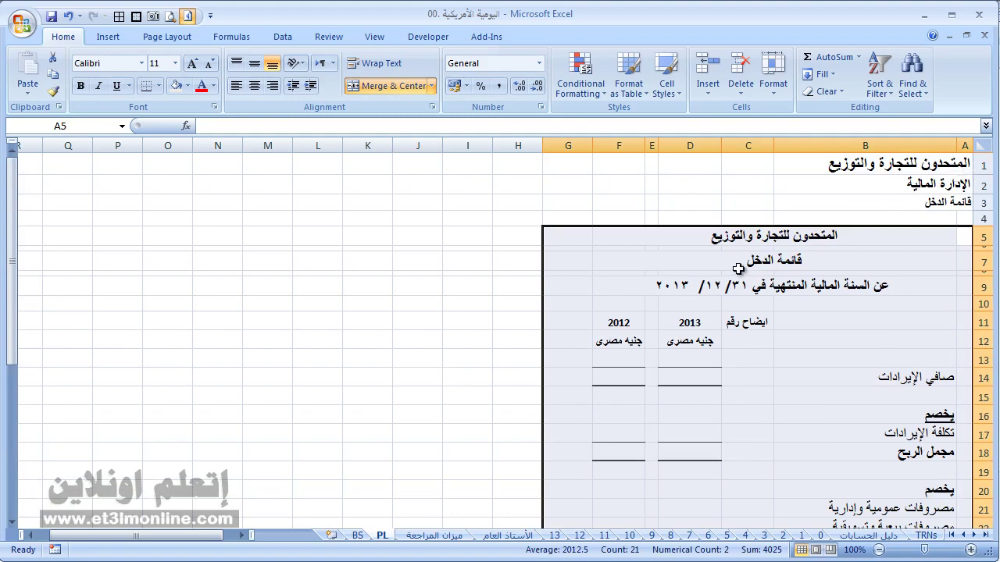
scroll(773, 250, down, 1)
scroll(773, 250, up, 1)
click(781, 207)
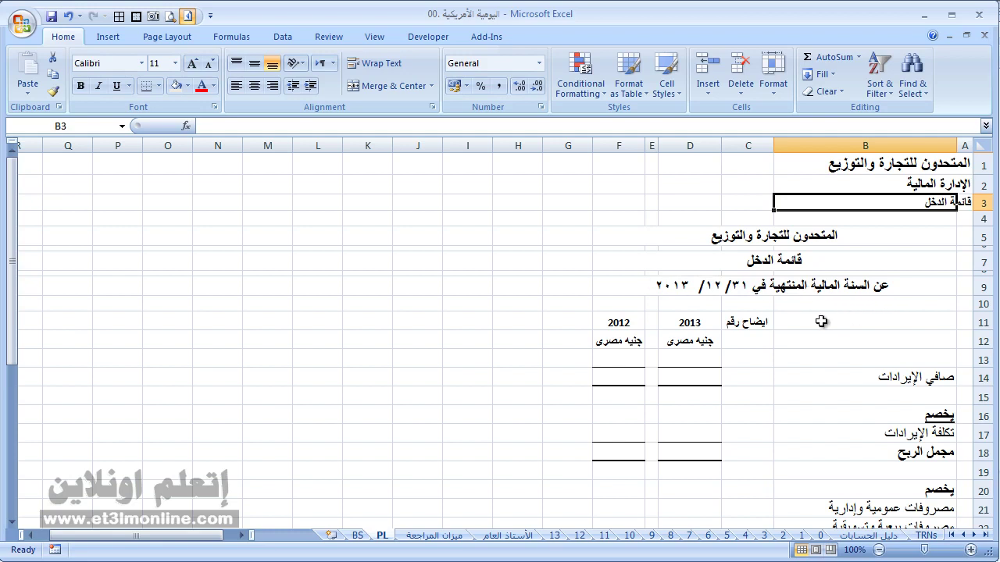
Step: Select column D and heading cell D11, then widen the 2012 column F slightly
click(689, 145)
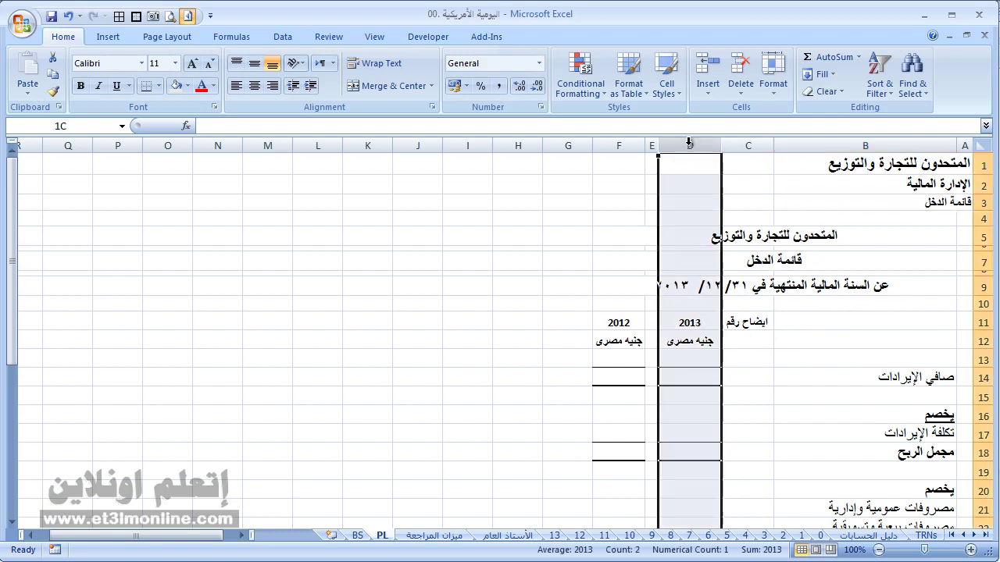
click(694, 323)
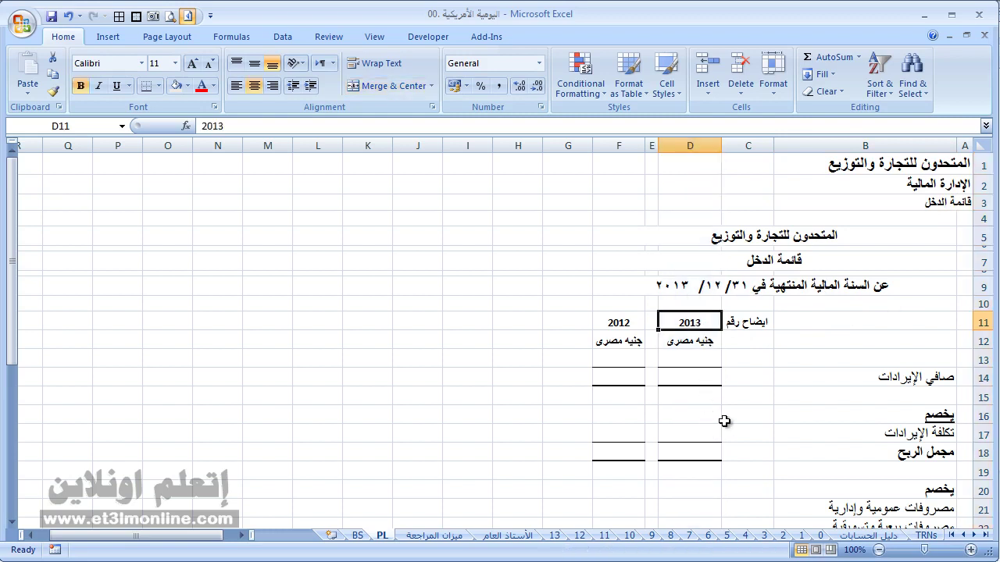
drag(592, 146, 582, 145)
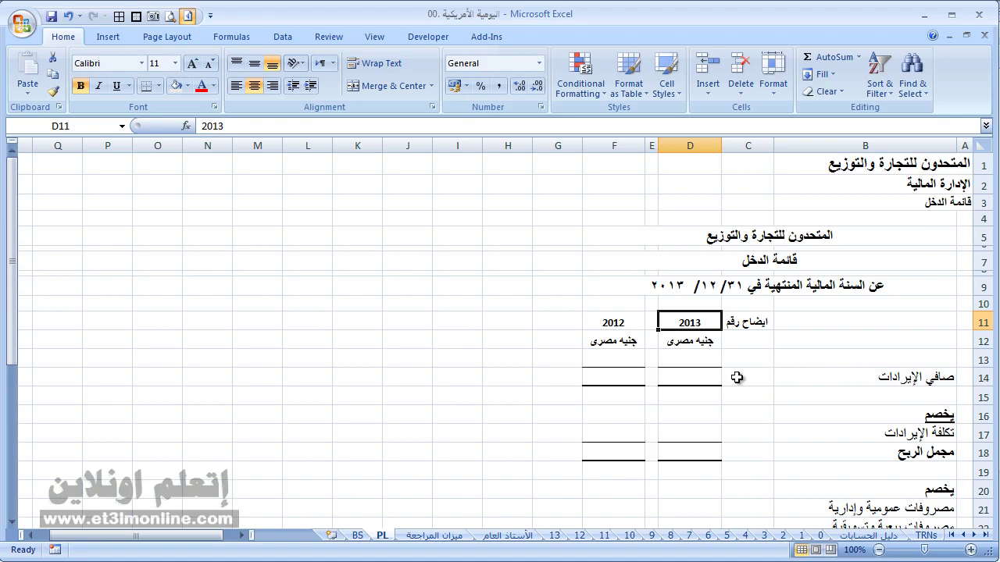
Step: Paste-link the trial balance sales balance H13 into PL cell D14, showing 49,000.00
click(723, 378)
click(685, 377)
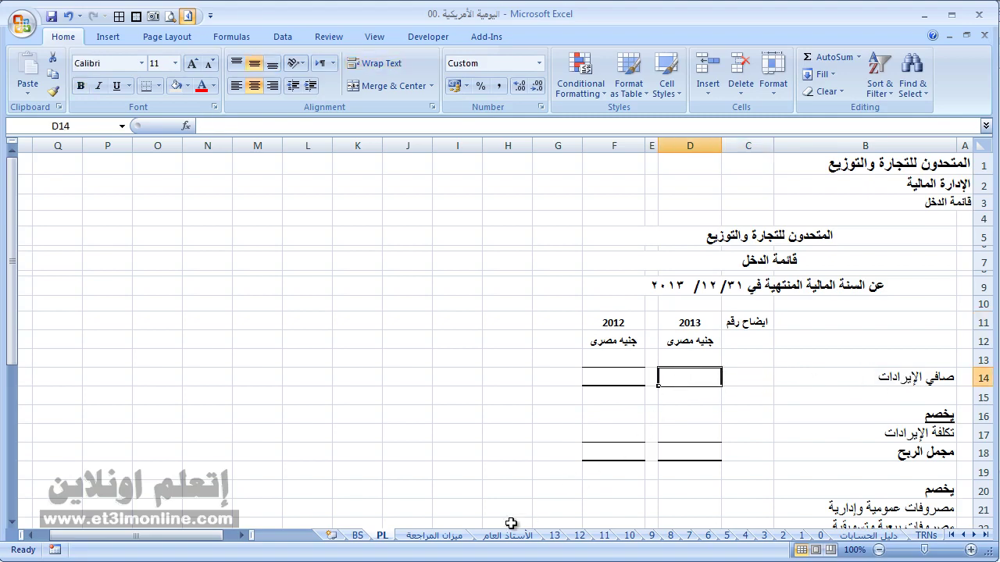
click(449, 536)
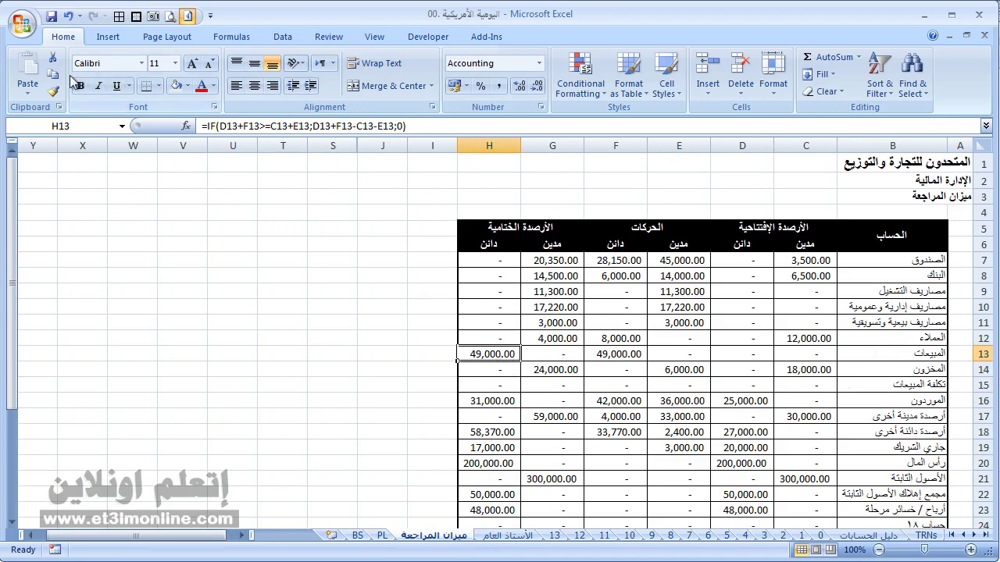
click(53, 75)
click(382, 536)
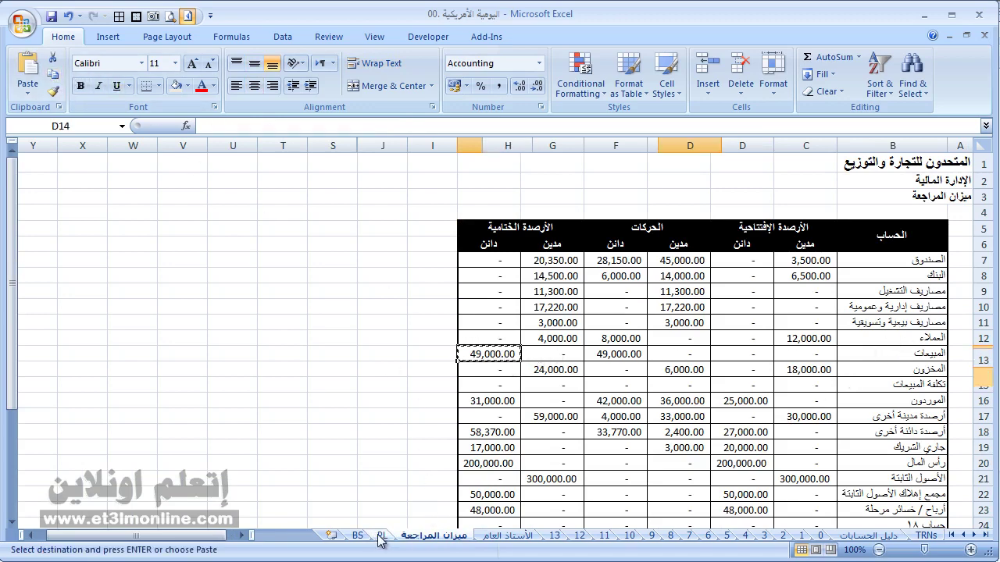
click(27, 92)
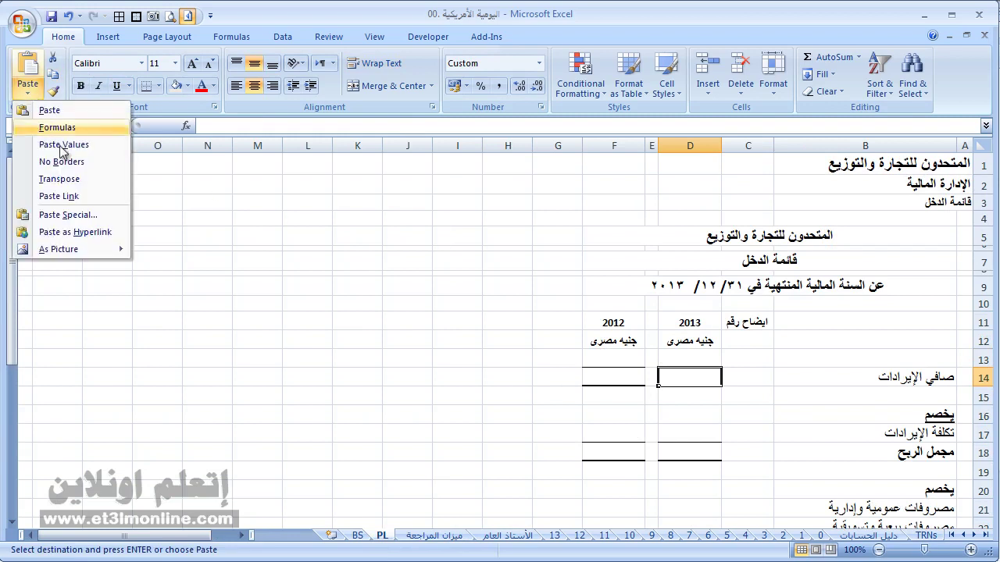
click(83, 198)
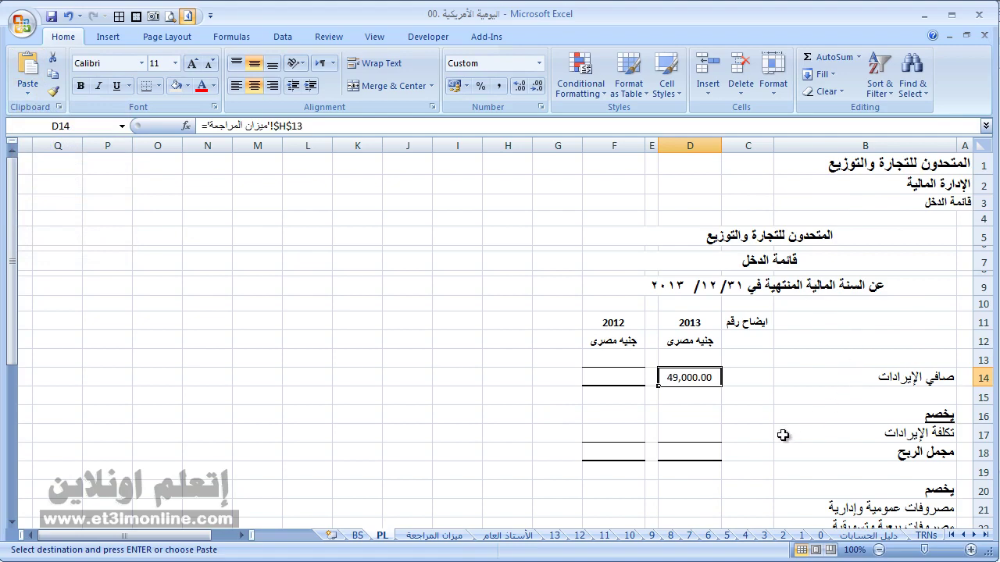
Step: Set 2013 cost of revenues in D17 to trial balance G15 plus G9 (11,300.00)
click(716, 435)
text(=)
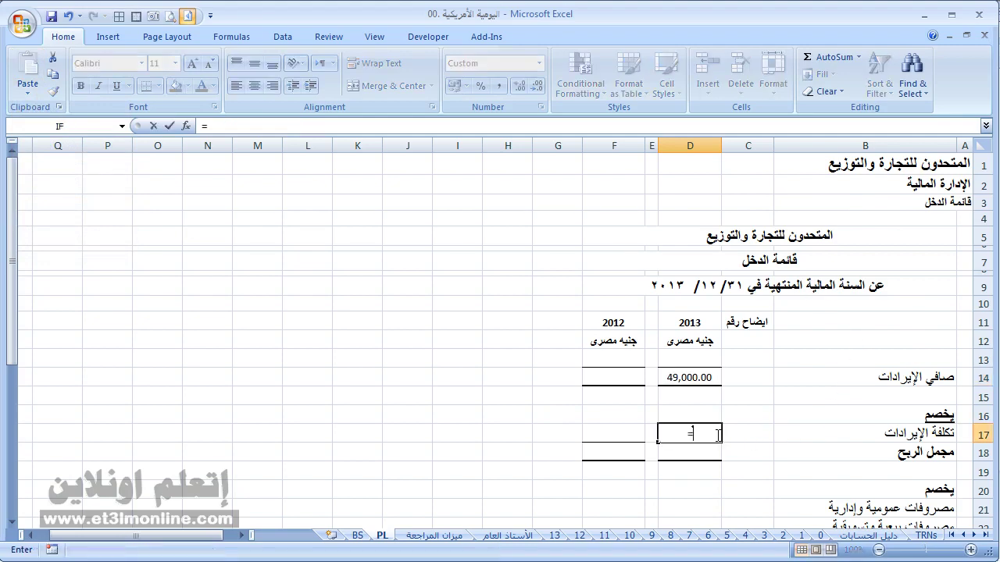
click(435, 536)
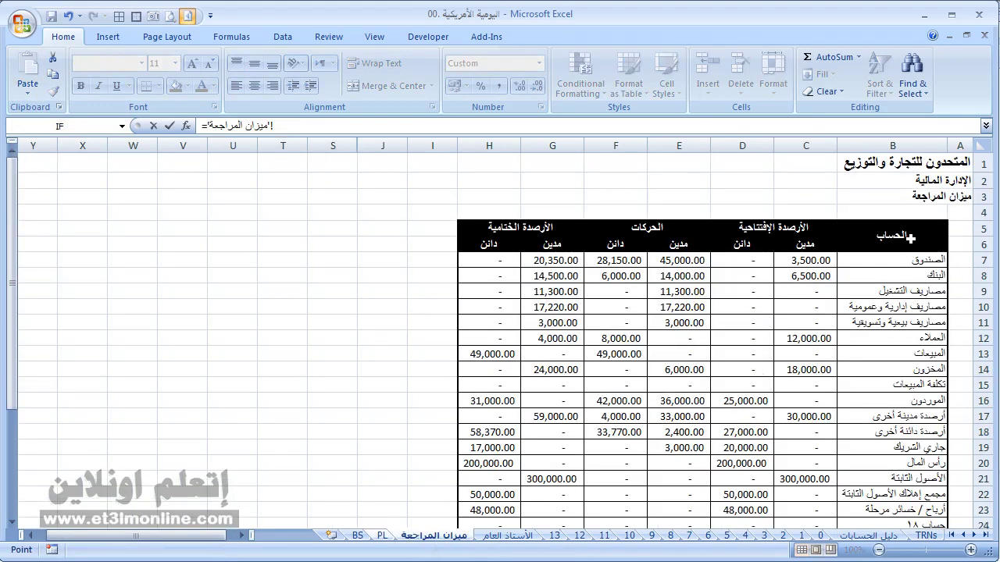
click(555, 387)
click(571, 295)
key(Return)
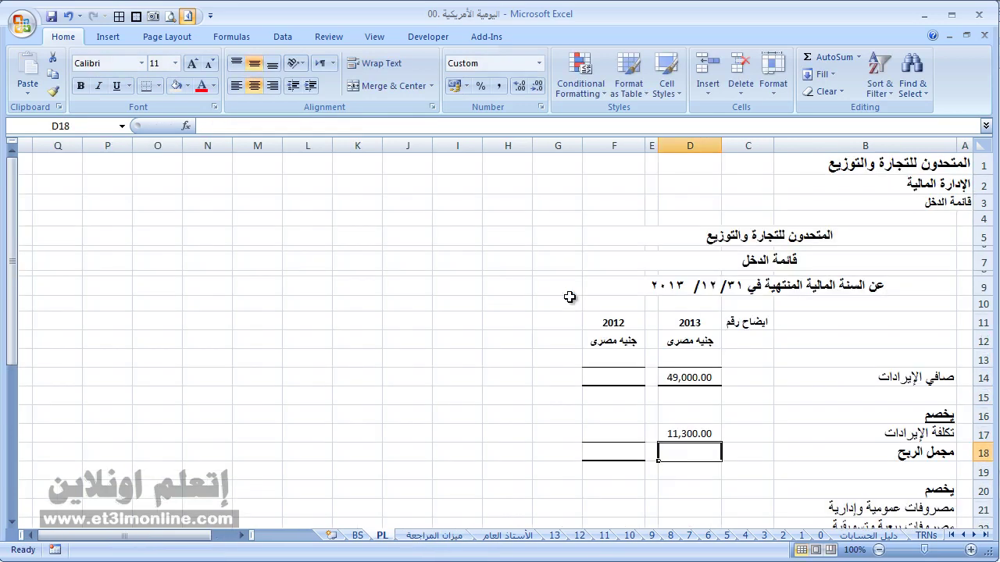
Step: Enter gross profit =+D14-D17 in D18 (37,700.00) and review D17's formula
text(+)
key(Up)
key(Up)
key(Up)
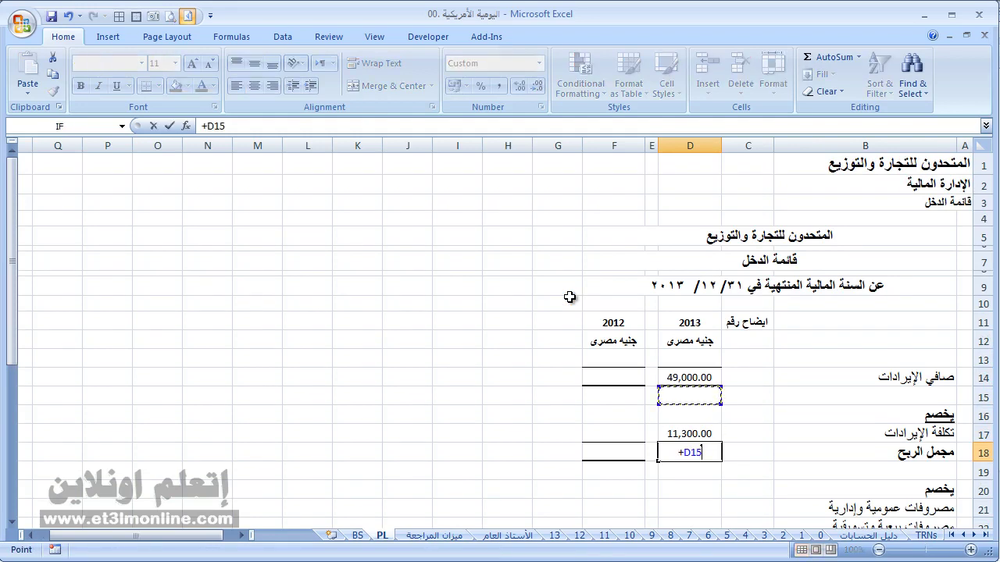
key(Up)
text(-)
key(Up)
key(Return)
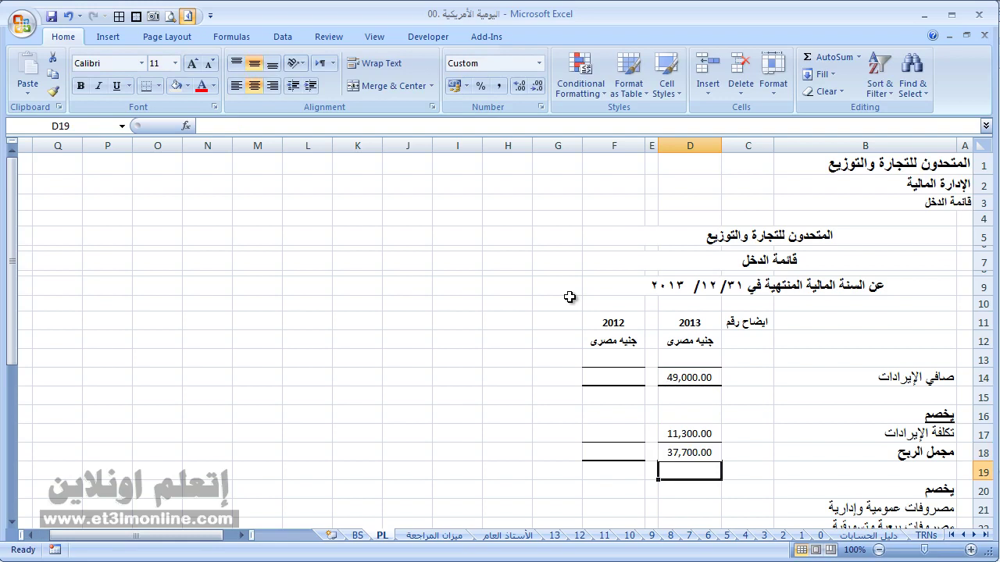
click(707, 433)
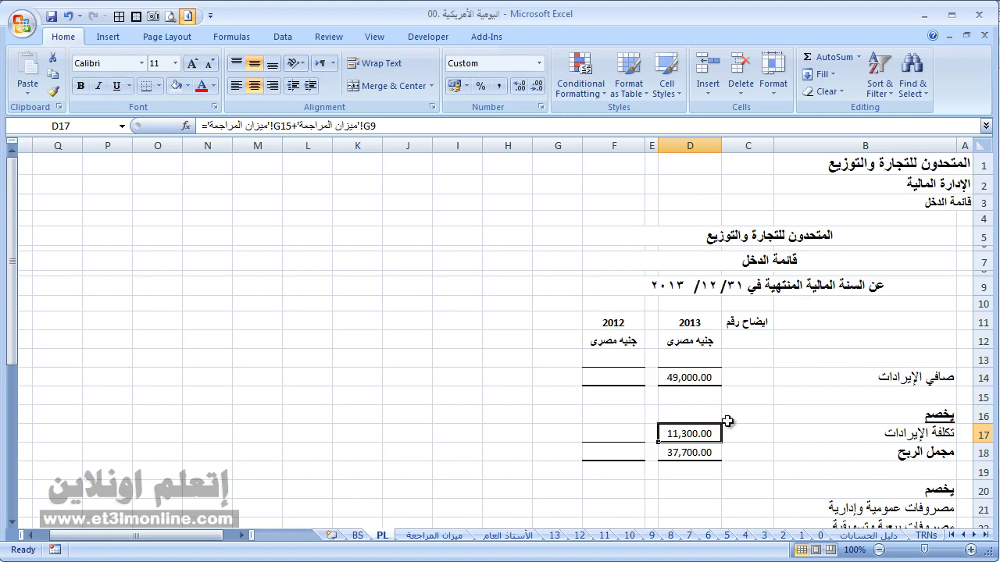
Step: Link D21 and D22 to trial balance G10 (17,220.00) and G11 (3,000.00)
scroll(734, 415, down, 2)
scroll(736, 415, down, 1)
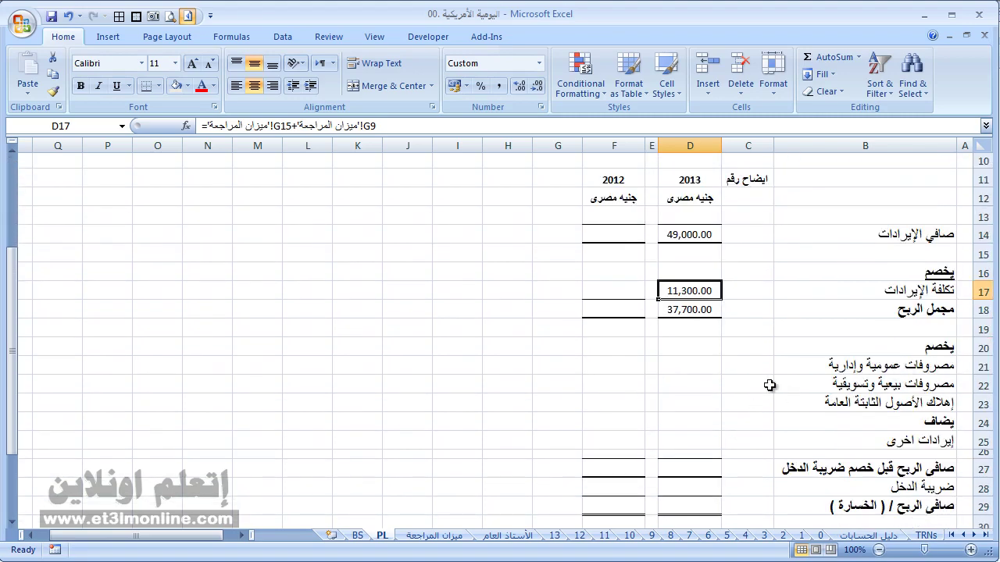
click(694, 367)
text(=)
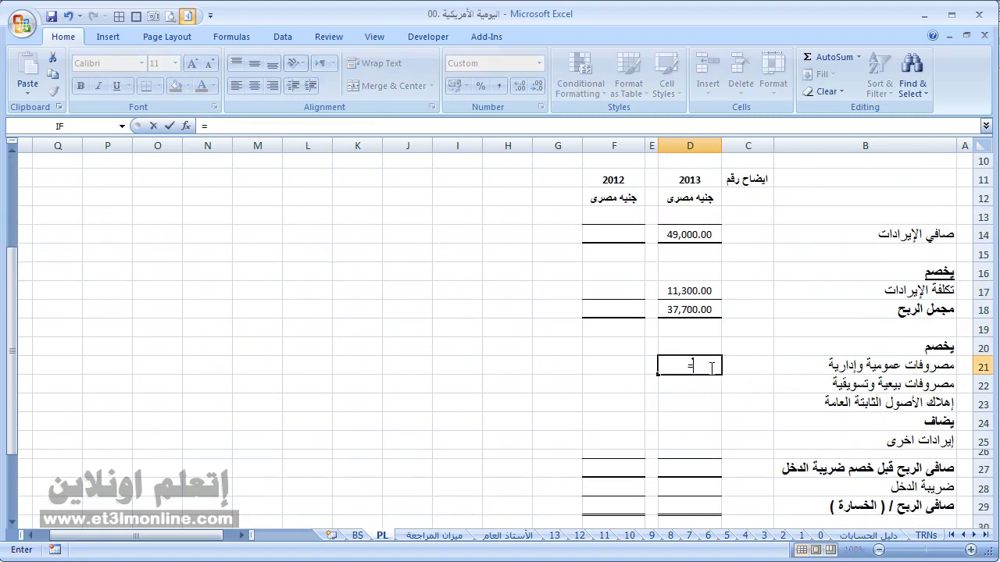
click(432, 537)
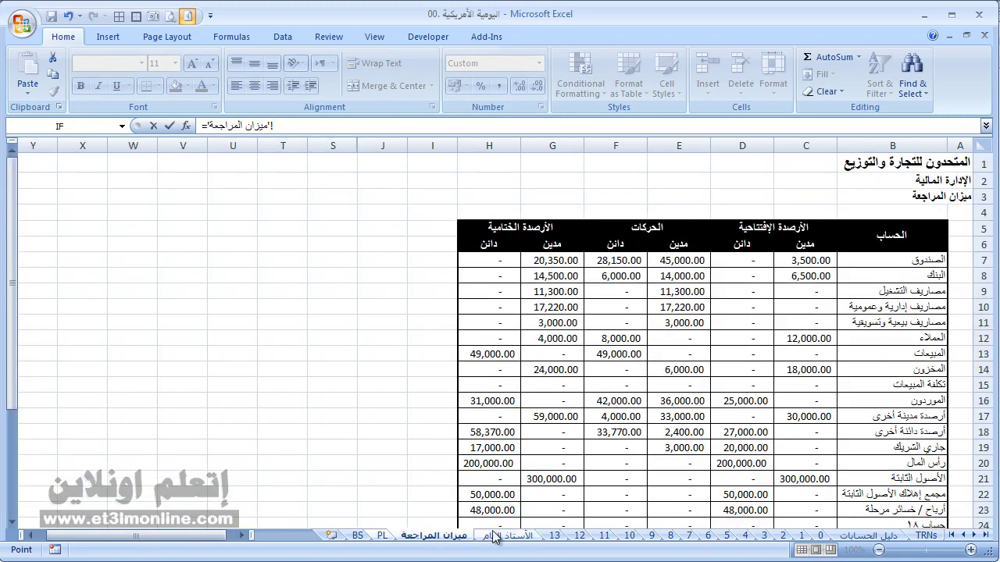
click(564, 307)
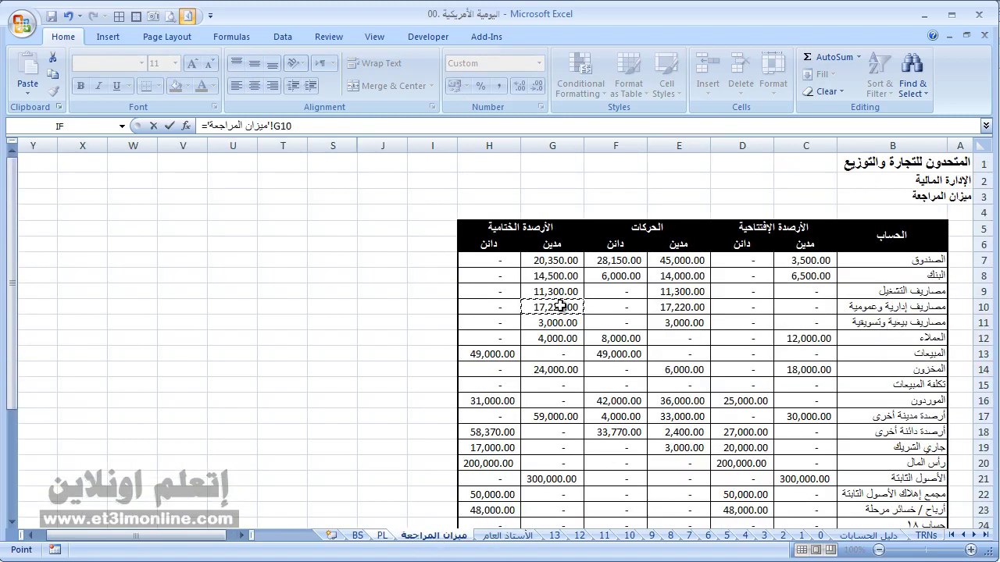
key(Return)
text(=)
click(430, 538)
click(551, 321)
key(Return)
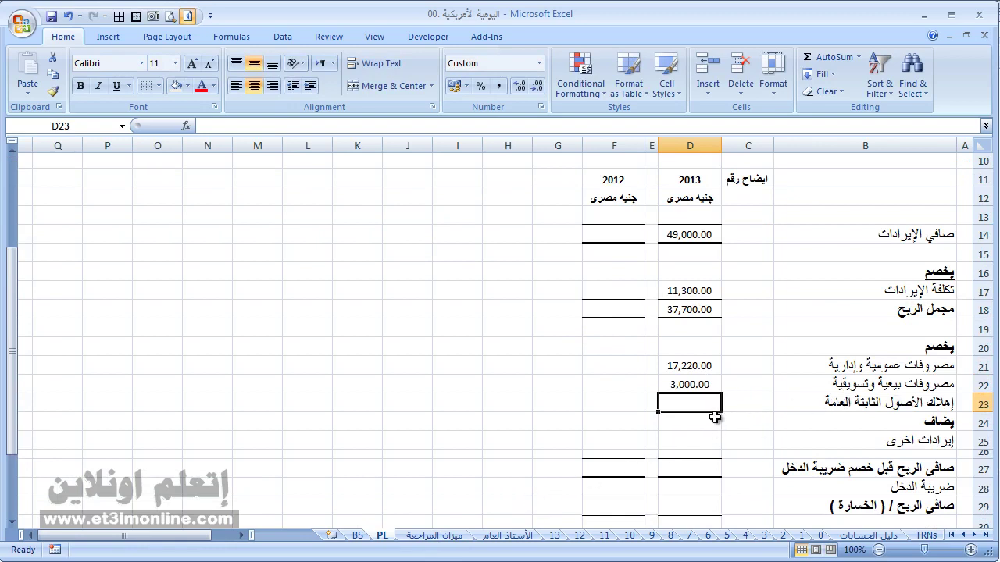
Step: Enter 0 for depreciation in D23 and for other revenues in D25
text(0)
key(Return)
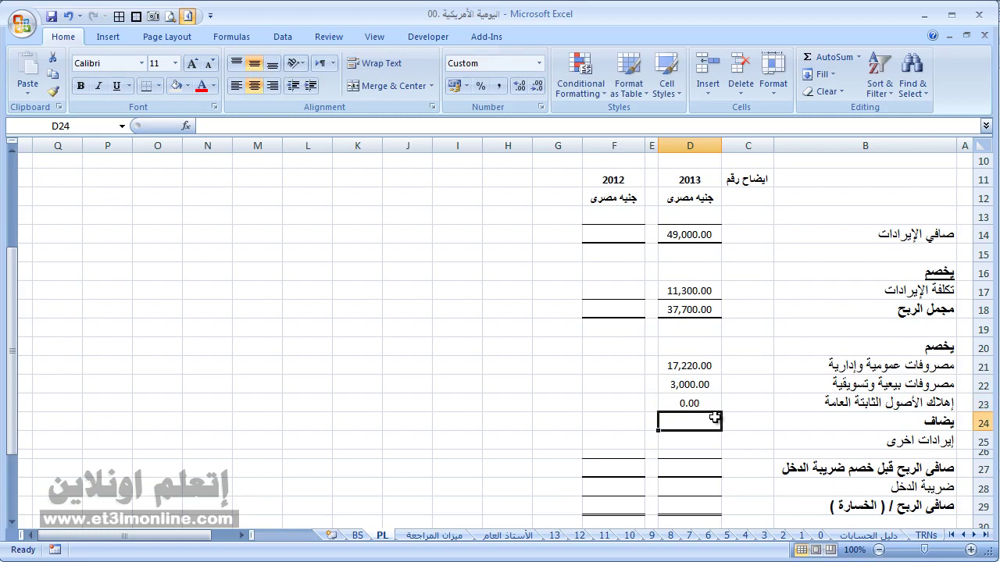
key(Return)
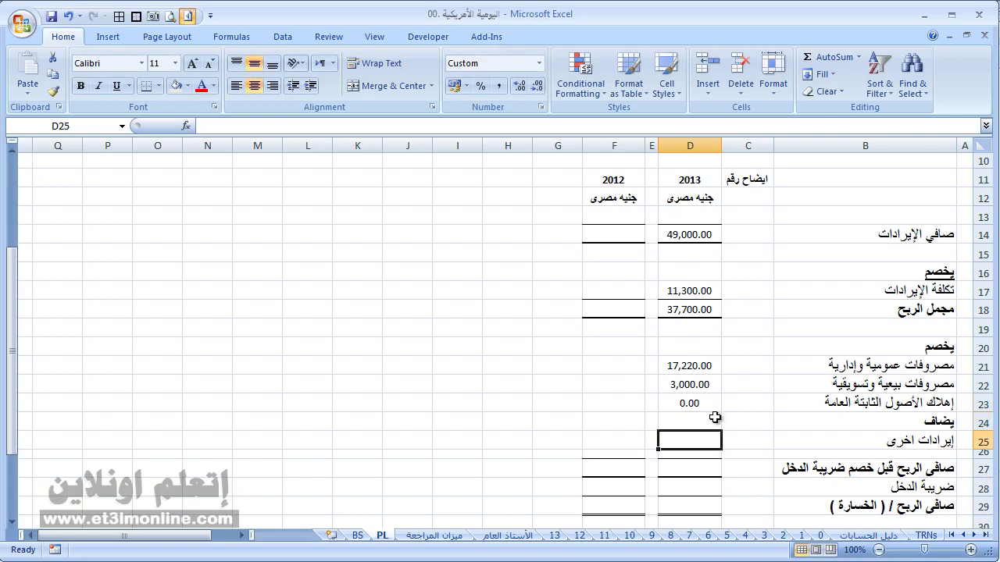
text(0.00)
key(Return)
key(Return)
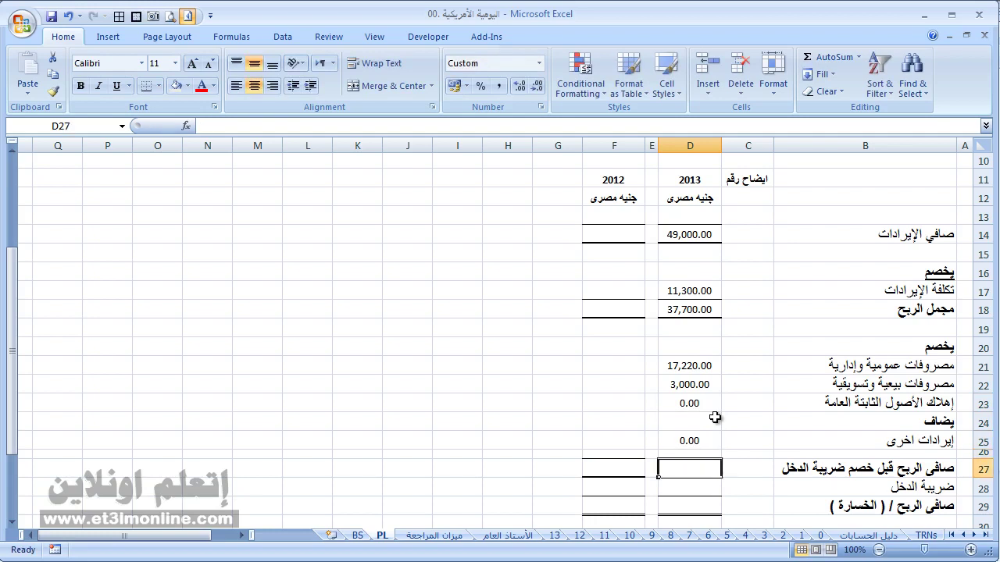
Step: Enter =+D18-D21-D22-D23+D25 in D27 for a pre-tax profit of 17,480.00
text(+)
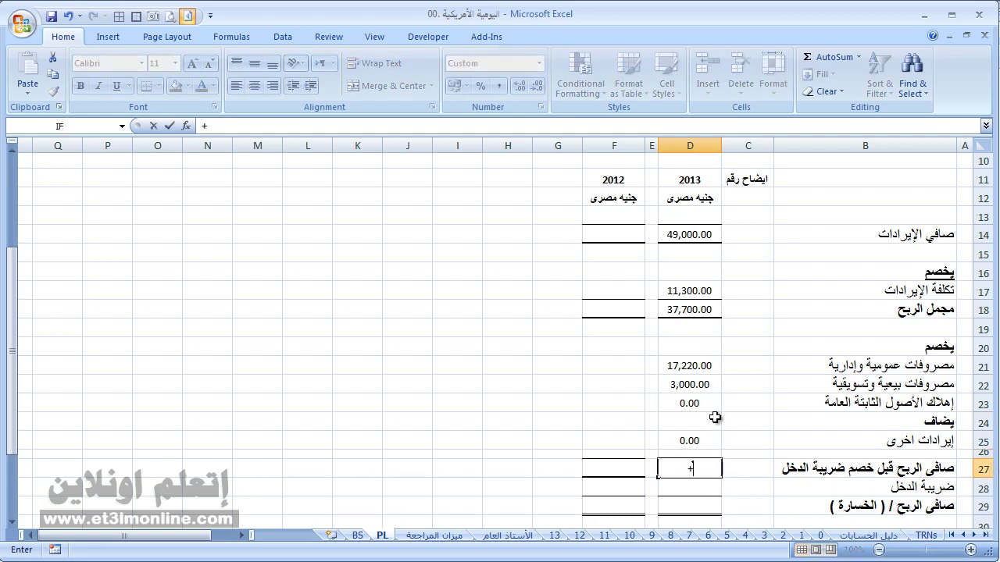
click(690, 316)
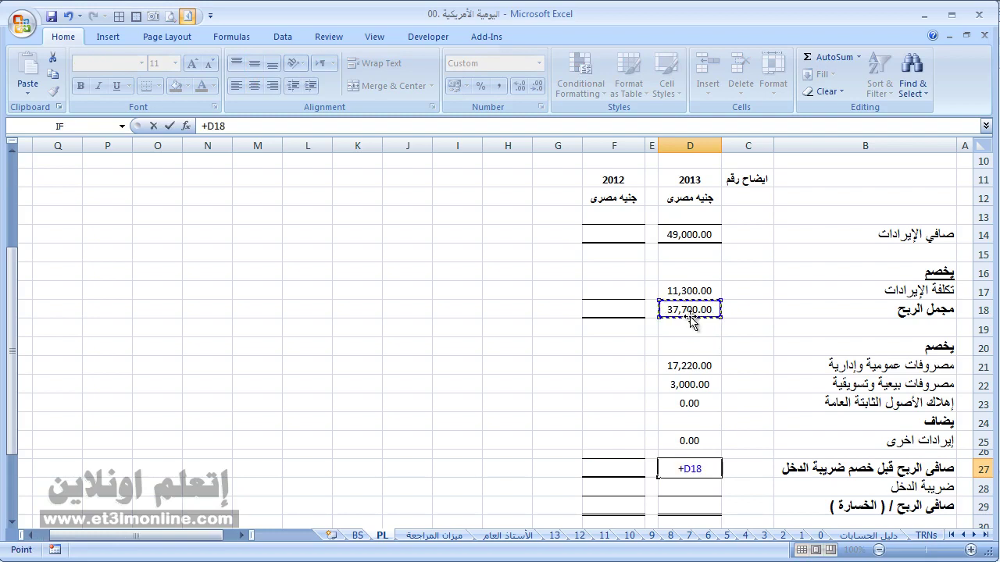
click(706, 367)
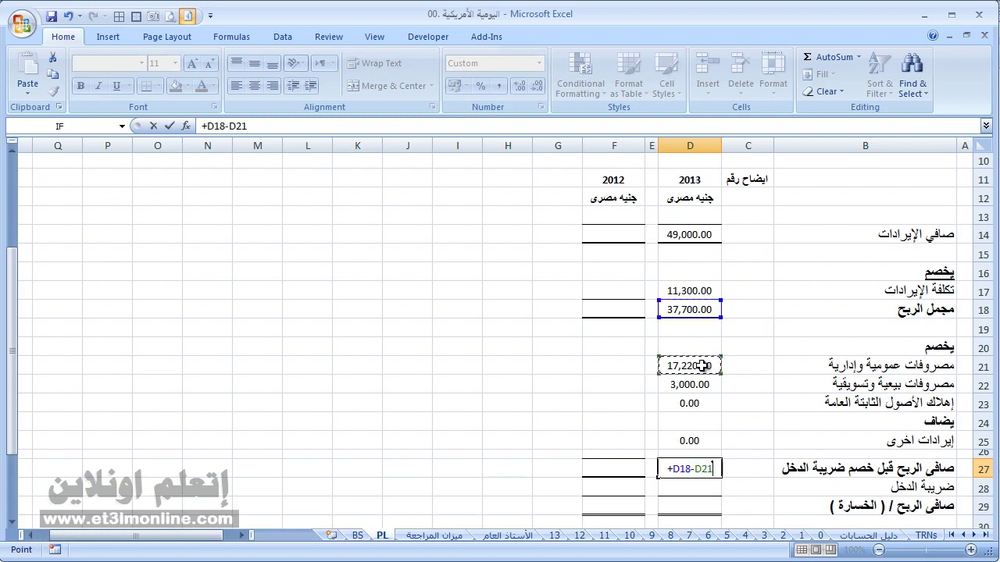
text(-)
click(701, 385)
text(-D22-)
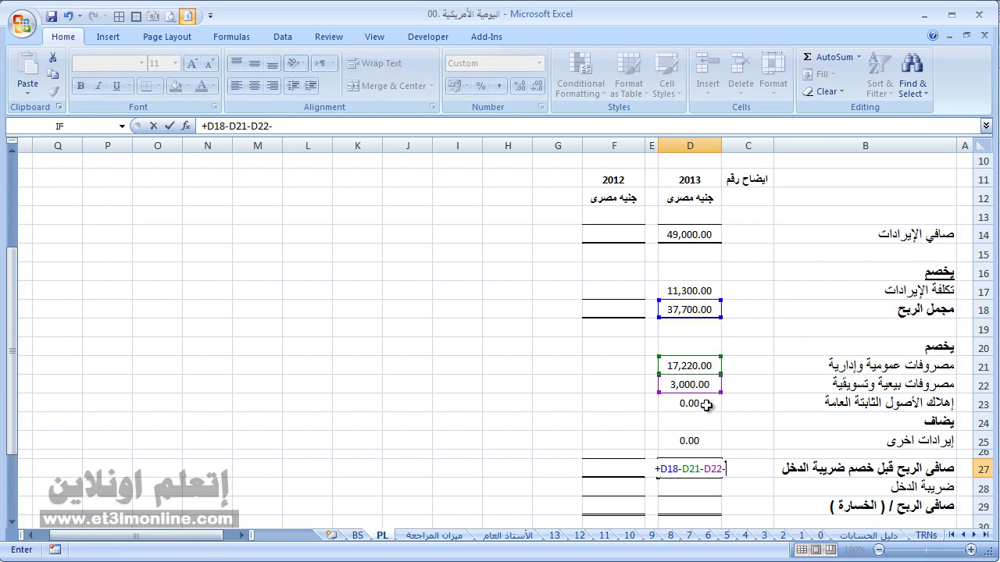
click(706, 405)
text(+)
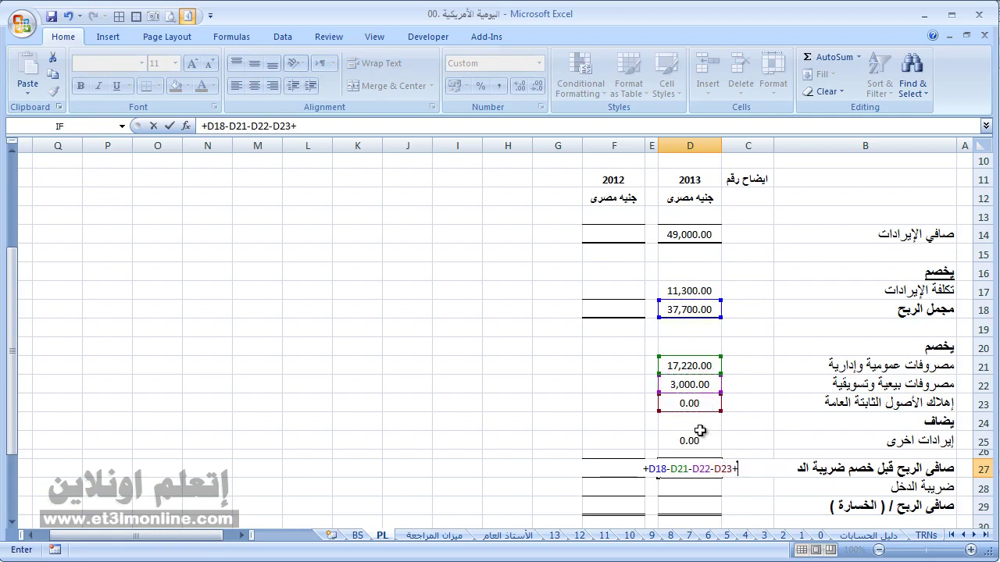
click(691, 442)
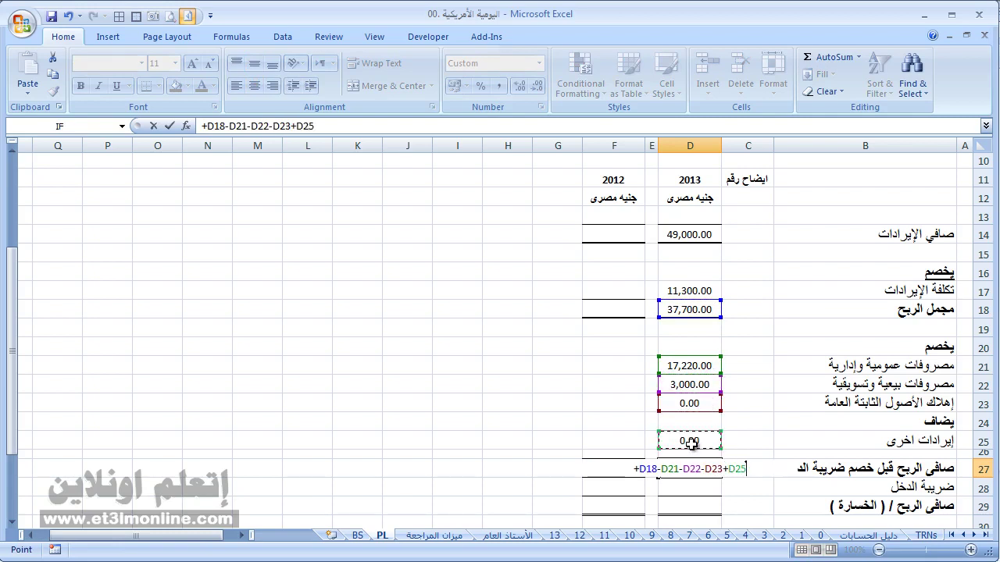
key(Return)
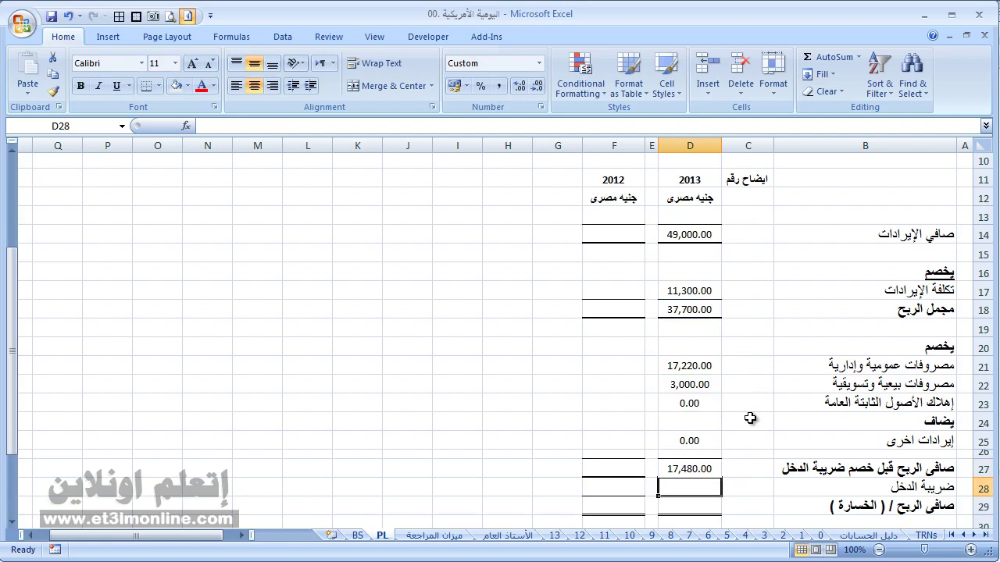
Step: Enter 20% income tax =+D27*0.2 in D28
text(+)
key(Up)
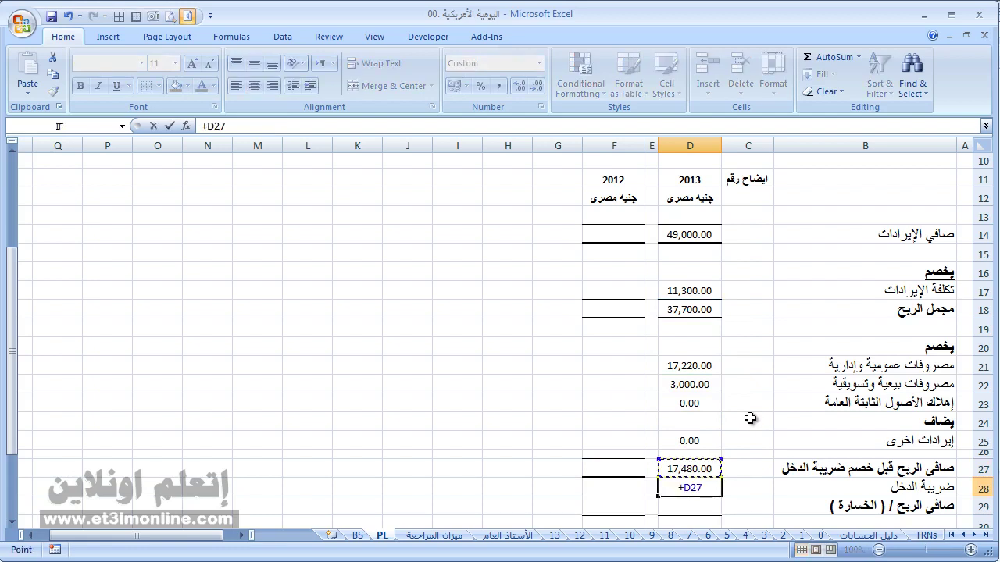
text(*)
text(0.)
text(2)
key(Return)
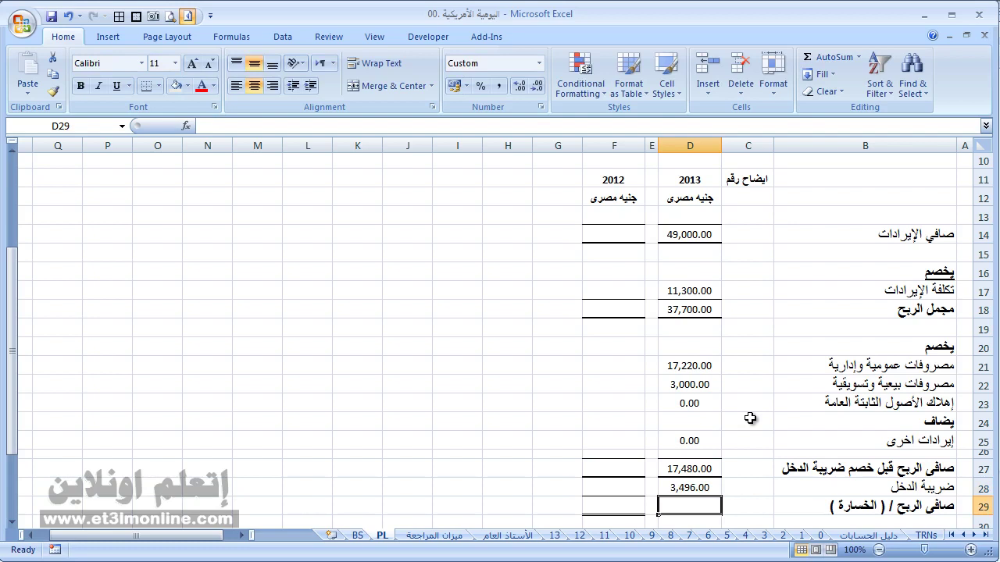
Step: Enter net profit =+D27-D28 in D29, check D28, then go to journal sheet 13
scroll(746, 419, down, 1)
text(+)
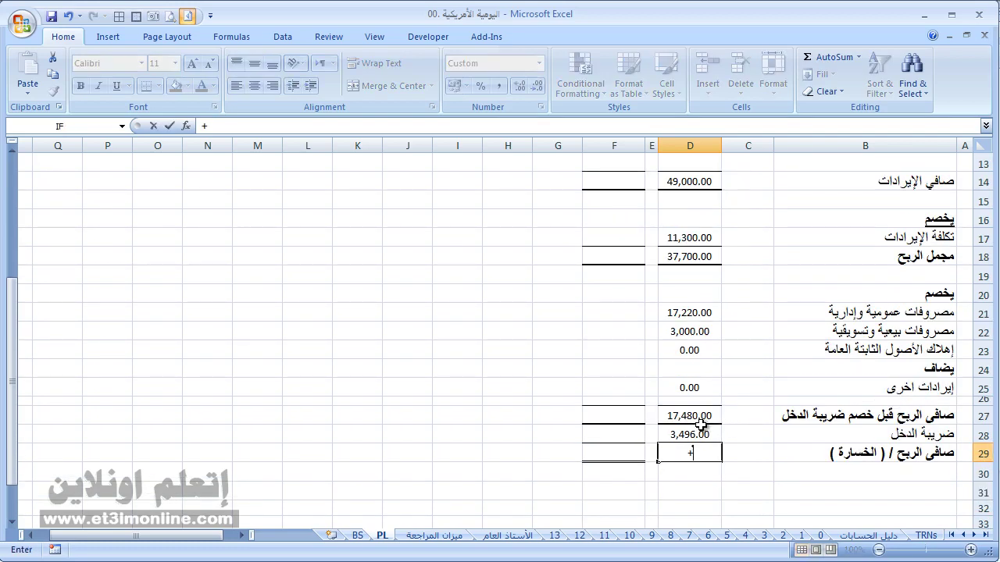
click(701, 423)
text(-)
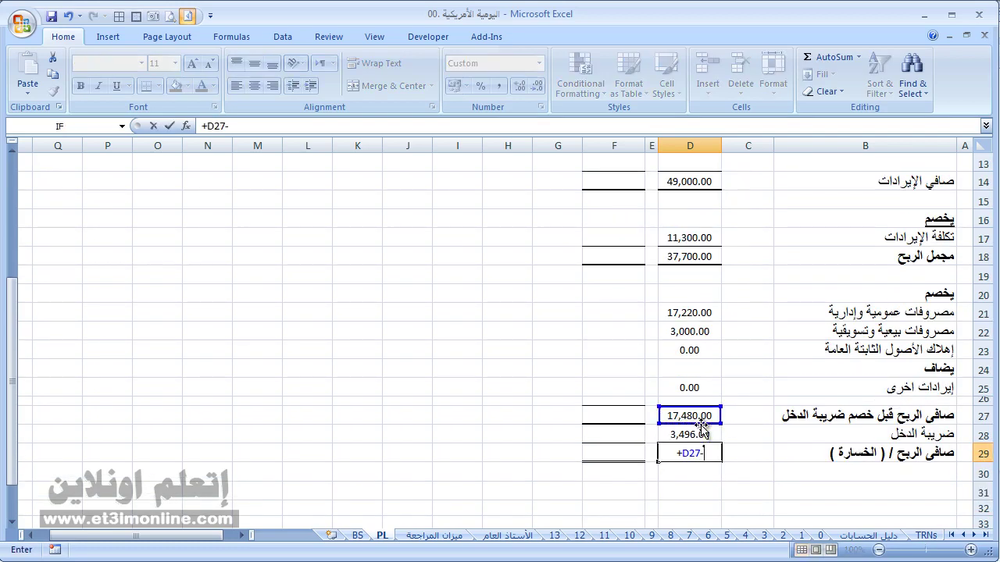
click(701, 430)
key(Return)
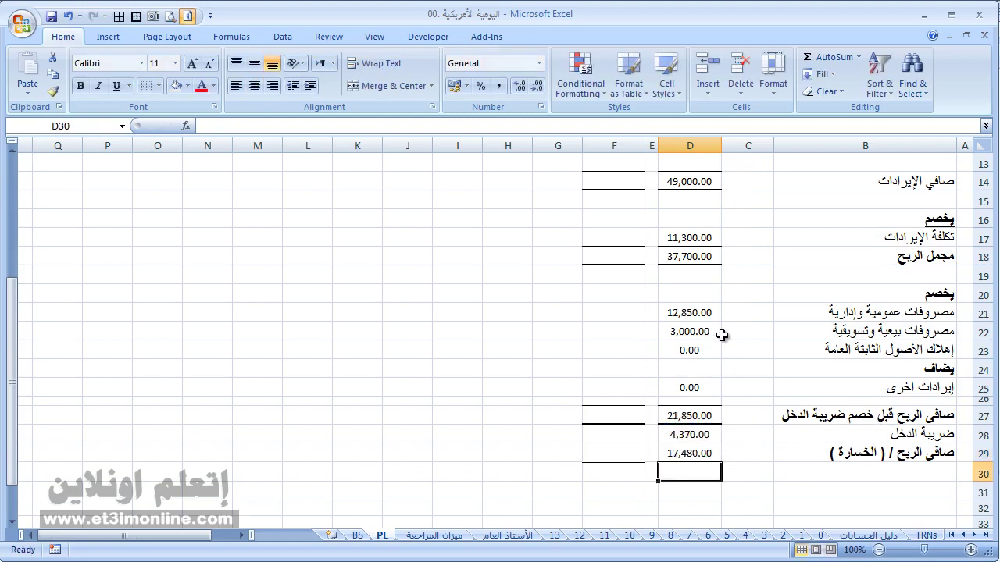
click(697, 435)
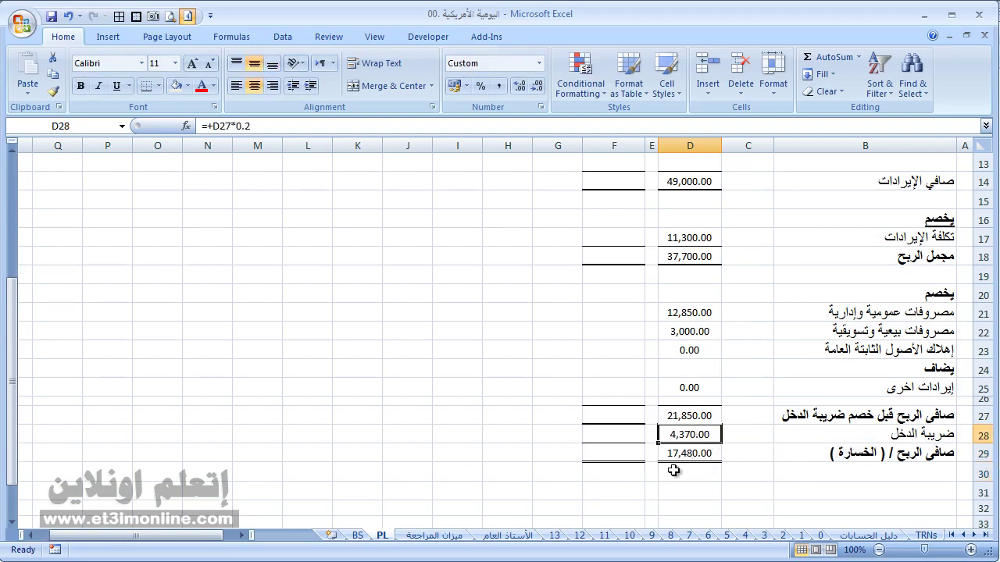
click(555, 537)
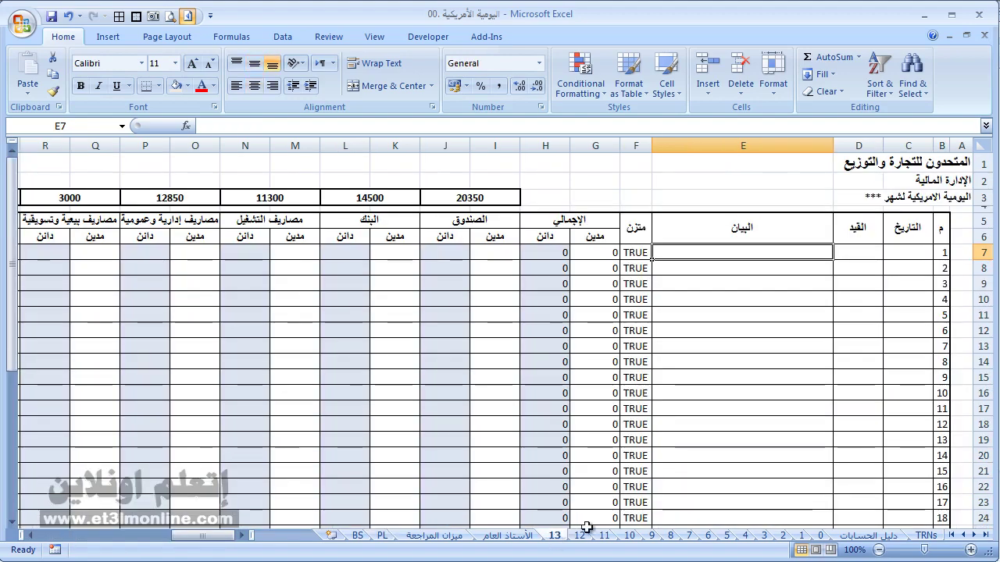
Step: Enter date 31-12-2013, entry number 1301 and a 2013 sales tax description in row 7
click(922, 251)
text(31-)
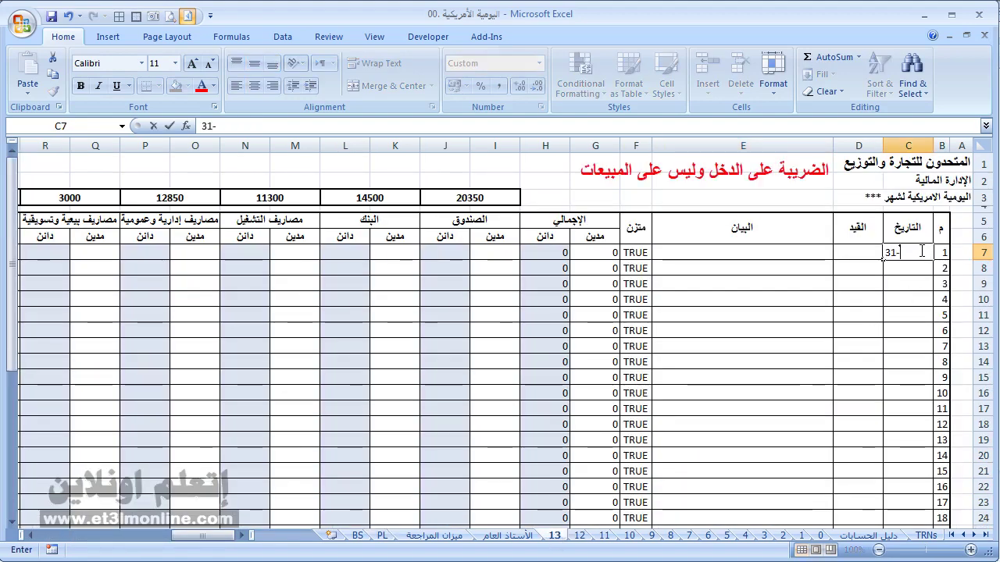
text(3-)
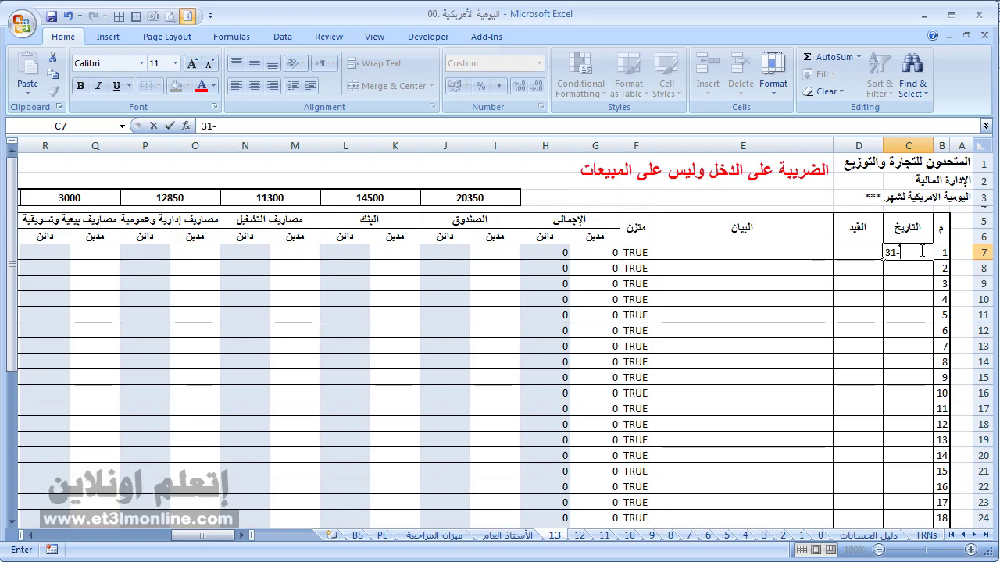
text(12-2013)
key(Tab)
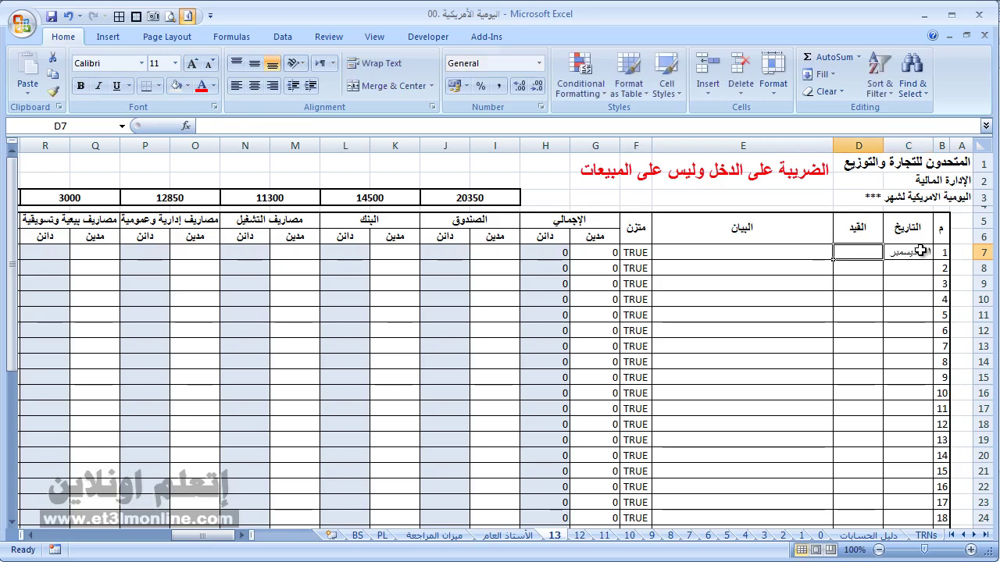
text(1301)
key(Tab)
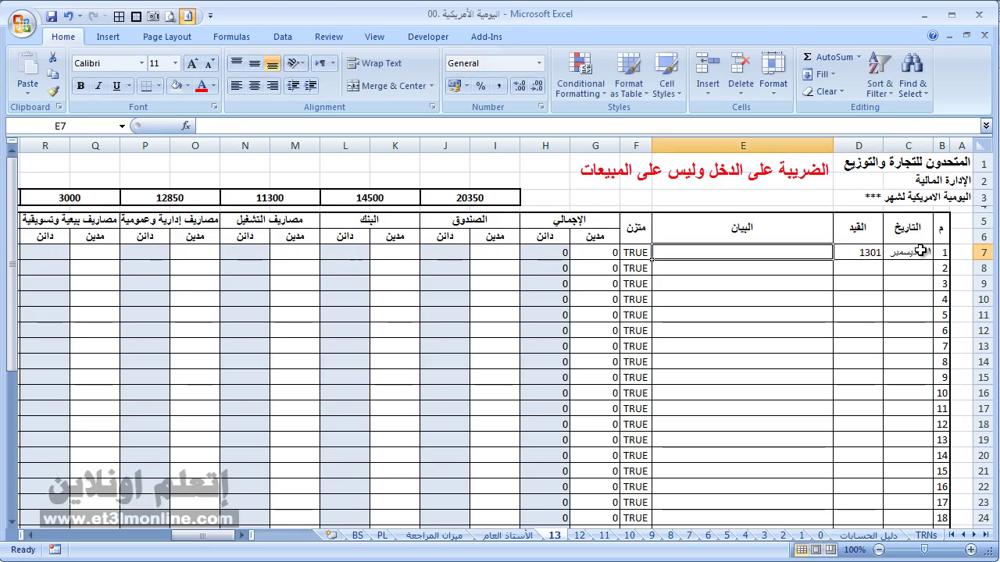
text(إثبا)
text(ثب)
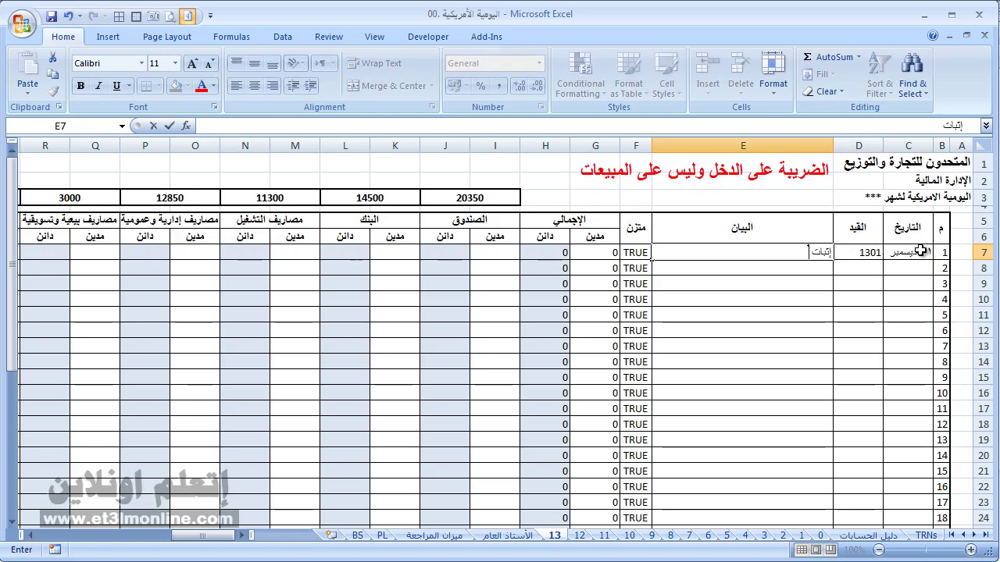
text( ضريبة المبيعات عن عام ٢٠١٣)
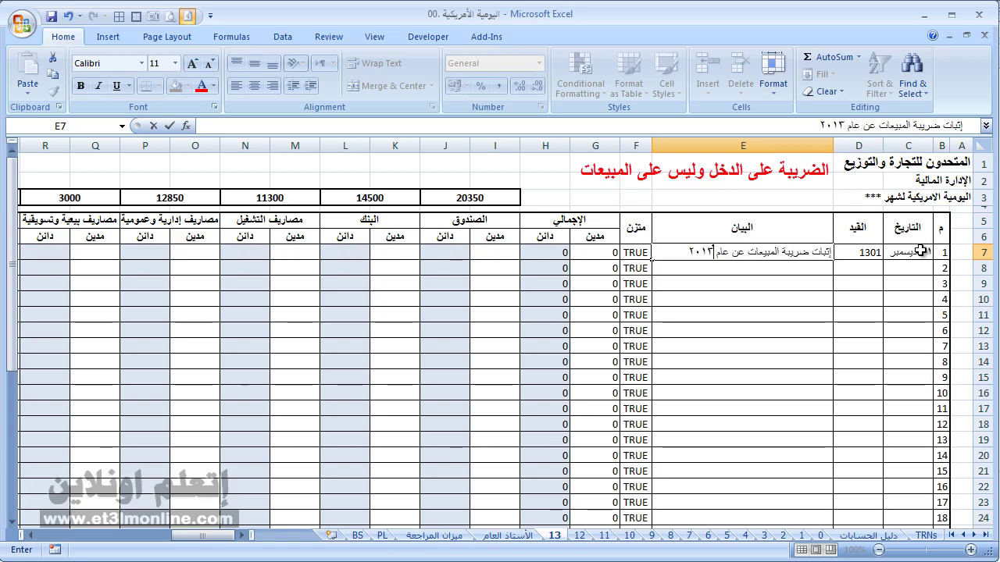
key(ctrl+Return)
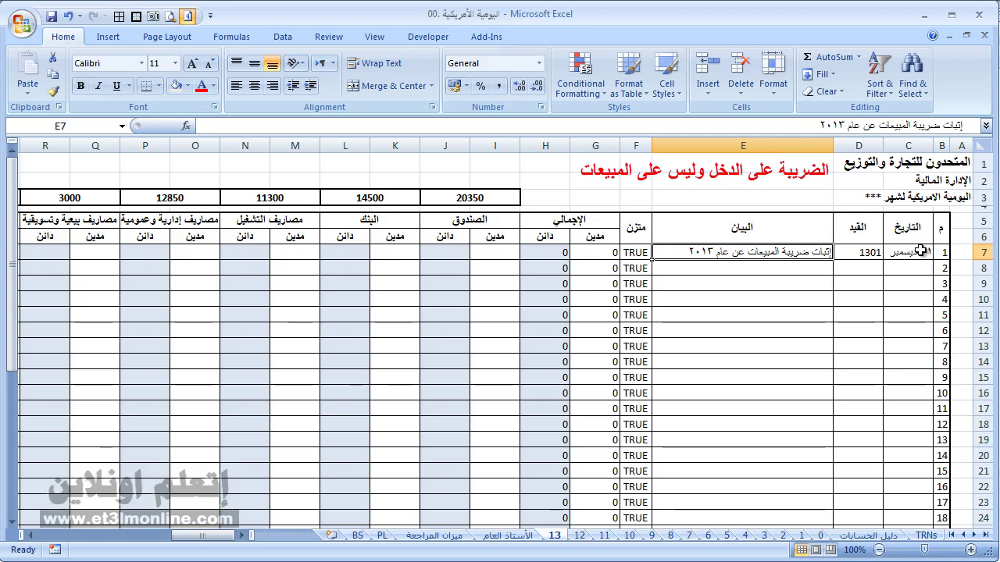
key(Left)
key(Left)
key(Left)
key(Left)
key(Left)
key(Left)
key(Left)
key(Left)
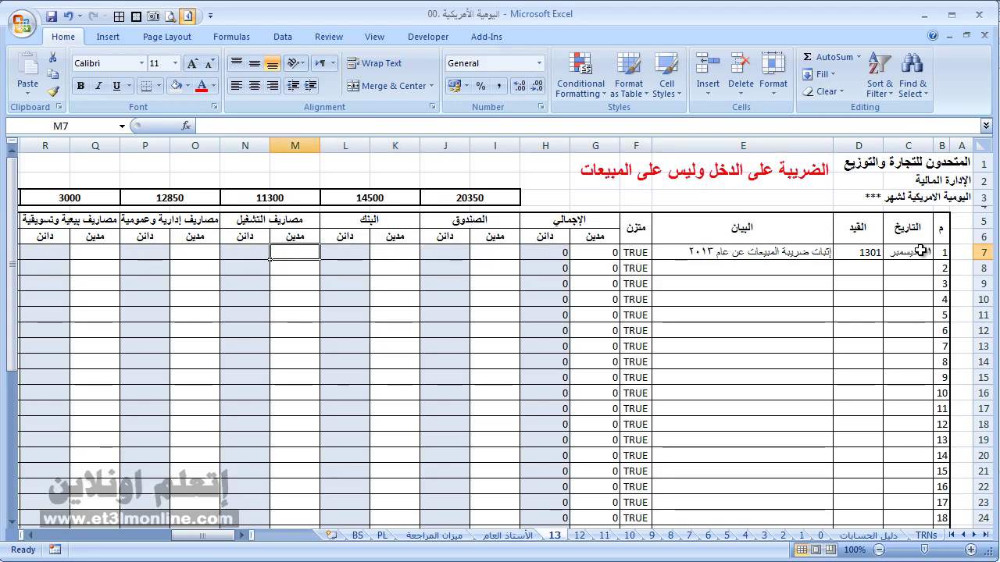
key(Left)
key(Left)
key(Left)
Step: Credit 4370 to other credit balances in row 7, comparing it against the PL income tax
key(Left)
key(Left)
key(Left)
key(Left)
key(Left)
key(Left)
key(Left)
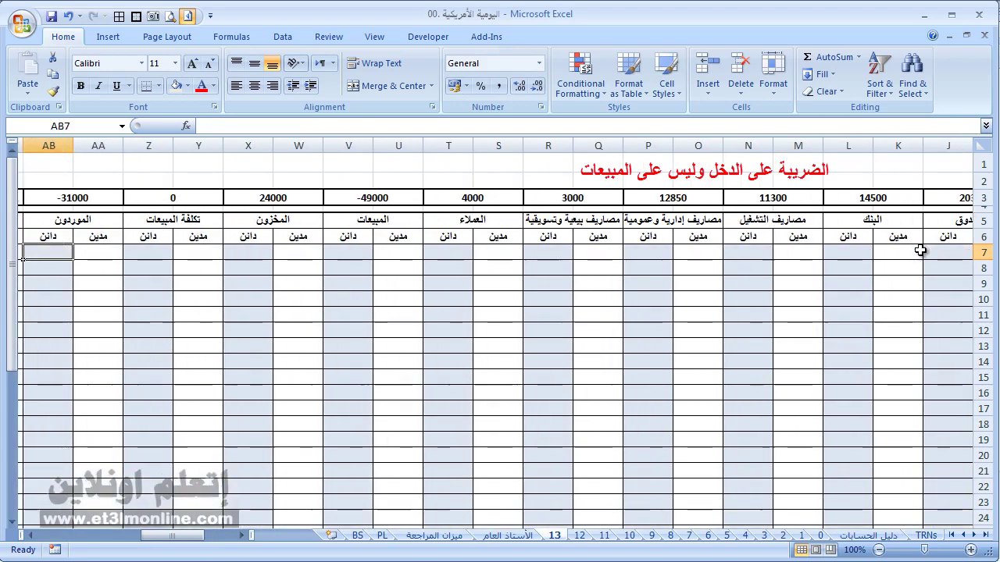
key(Left)
key(Left)
key(Left)
key(Left)
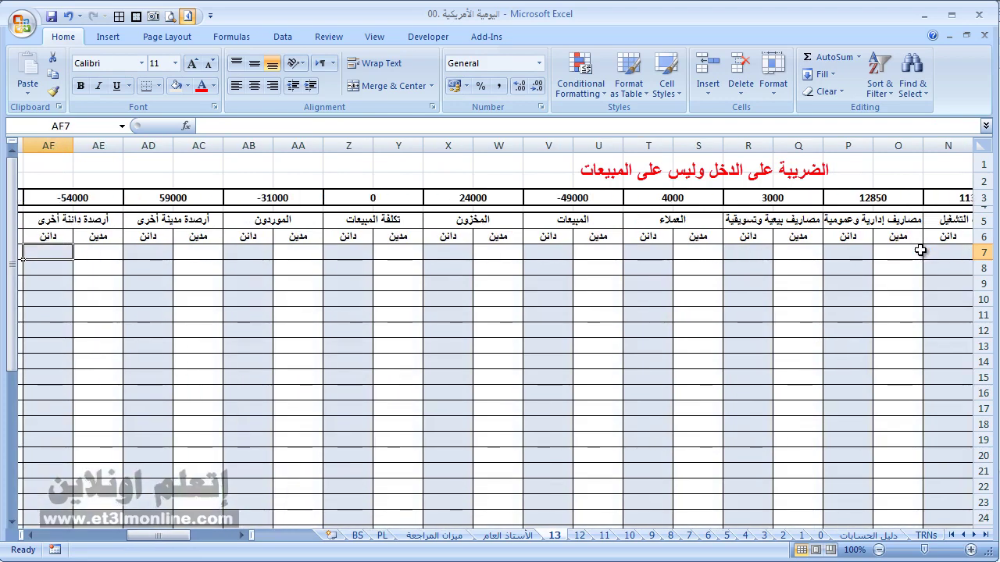
text(4370)
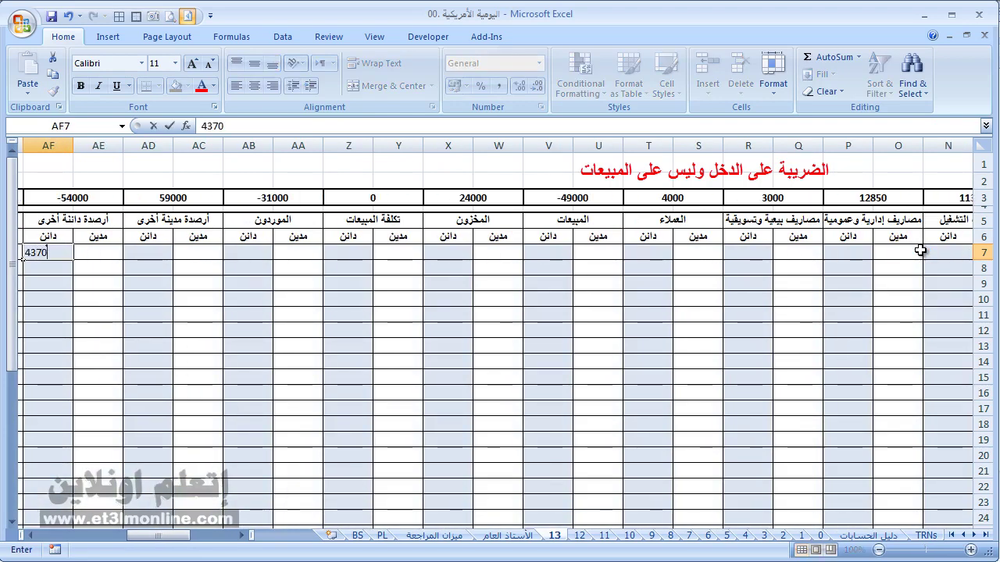
key(Return)
click(382, 536)
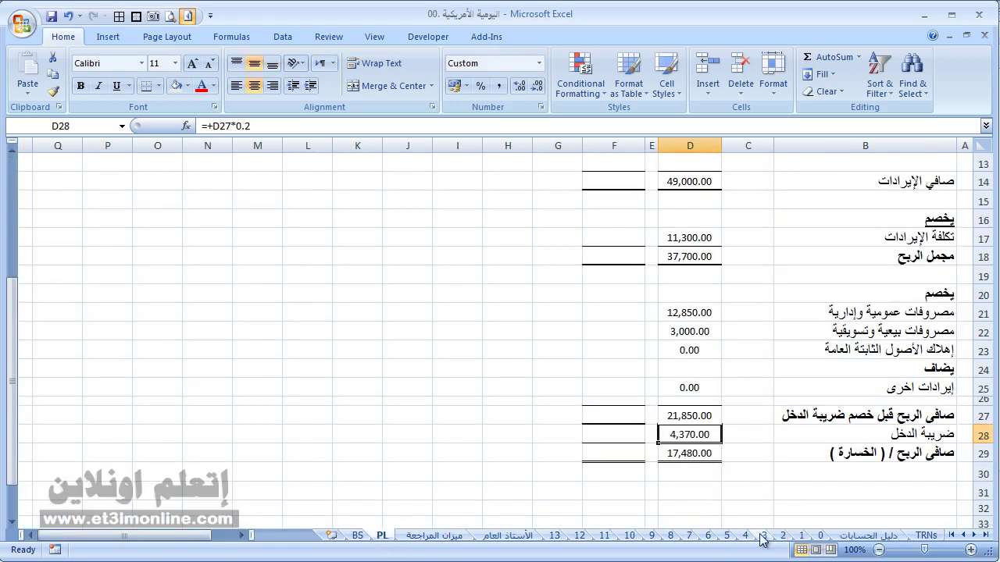
click(558, 537)
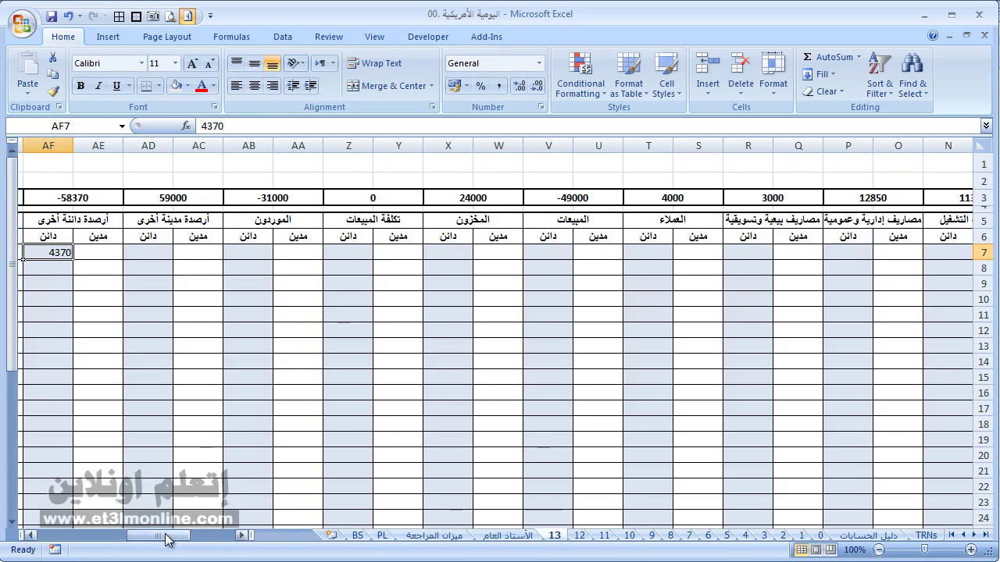
mouse_move(165, 537)
mouse_down()
mouse_move(109, 541)
mouse_move(178, 539)
mouse_up()
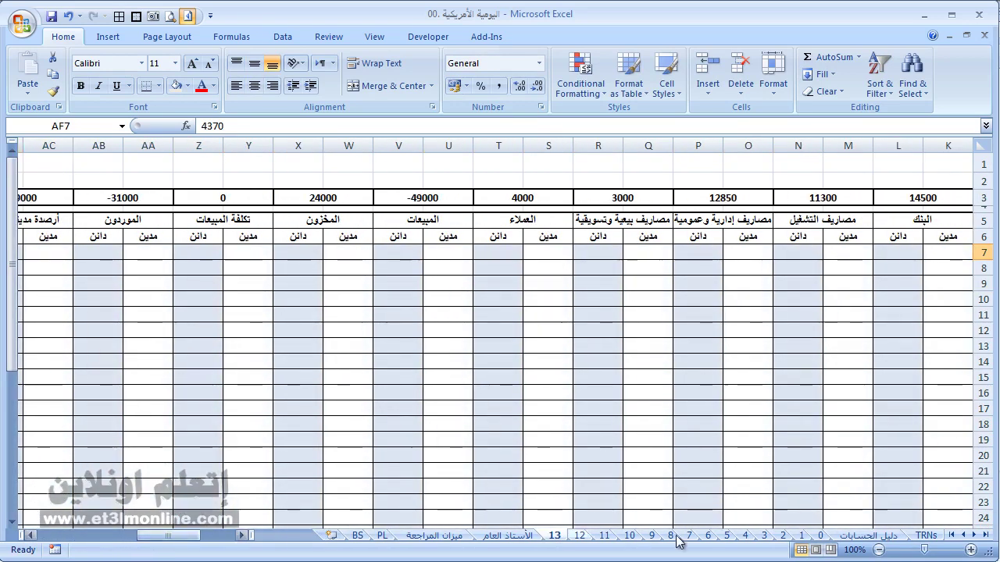
Step: Rename placeholder account 18 in C23 of the chart of accounts to مصروف ضريبة الدخل
click(856, 537)
scroll(897, 512, down, 3)
click(885, 364)
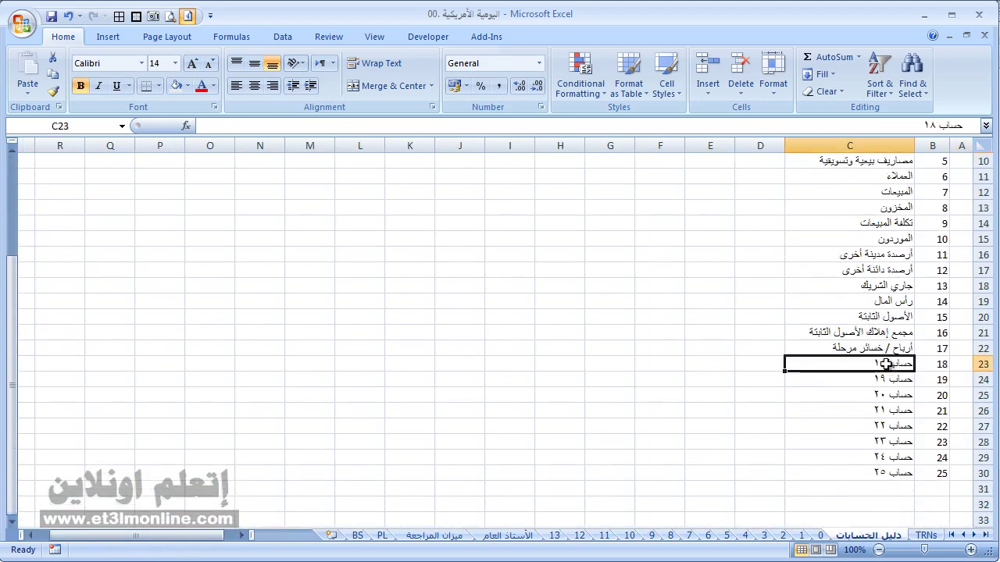
text(مصروف)
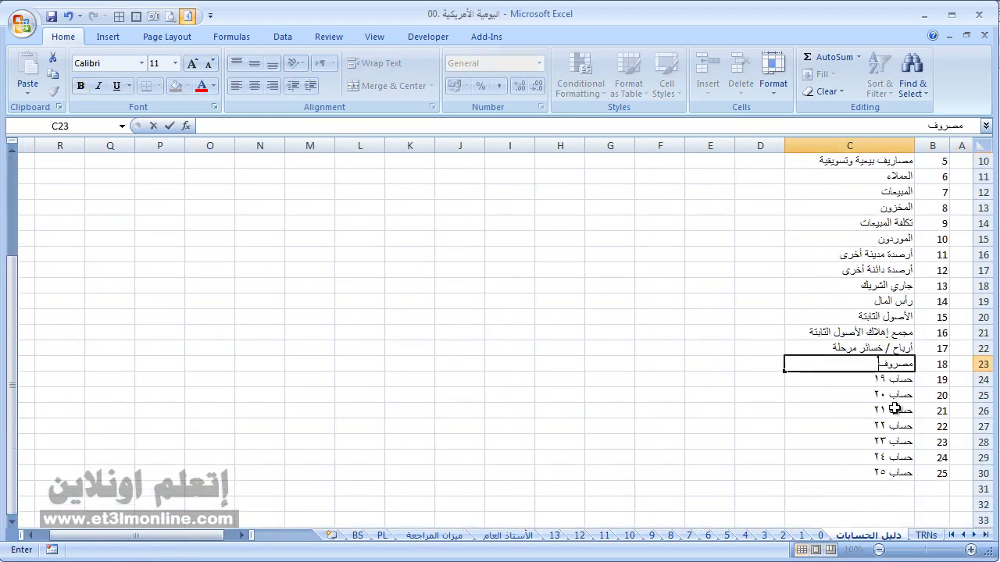
text( ضريبة)
text( الدخل)
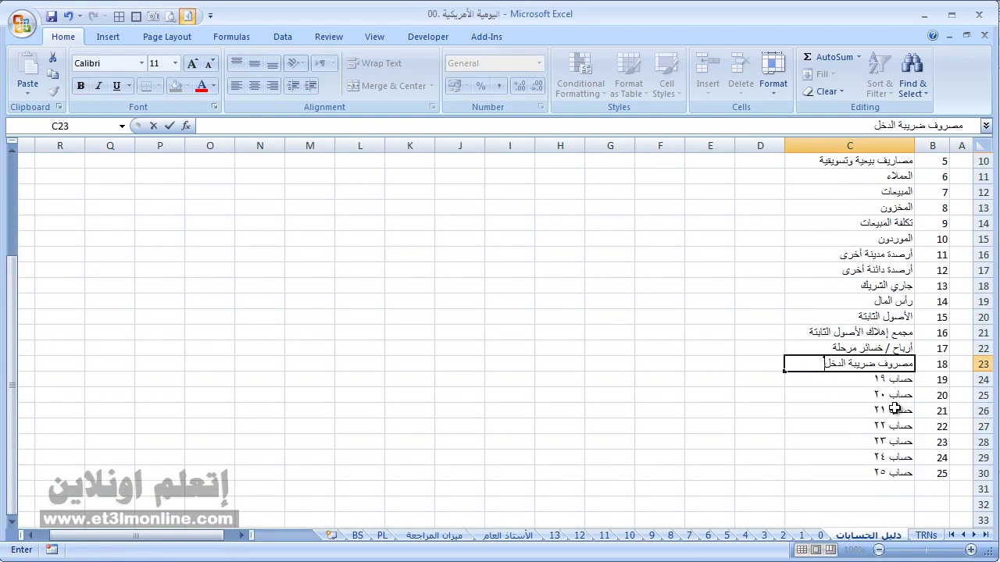
key(ctrl+Return)
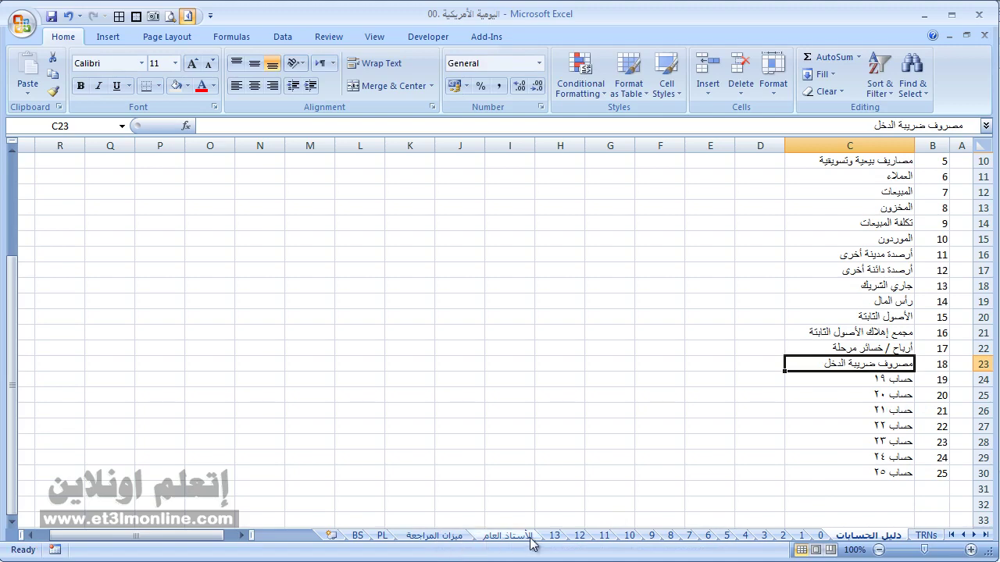
click(554, 536)
Step: Enter a 4370 debit in AQ7 under income tax expense on sheet 13 to balance entry 1301
click(219, 253)
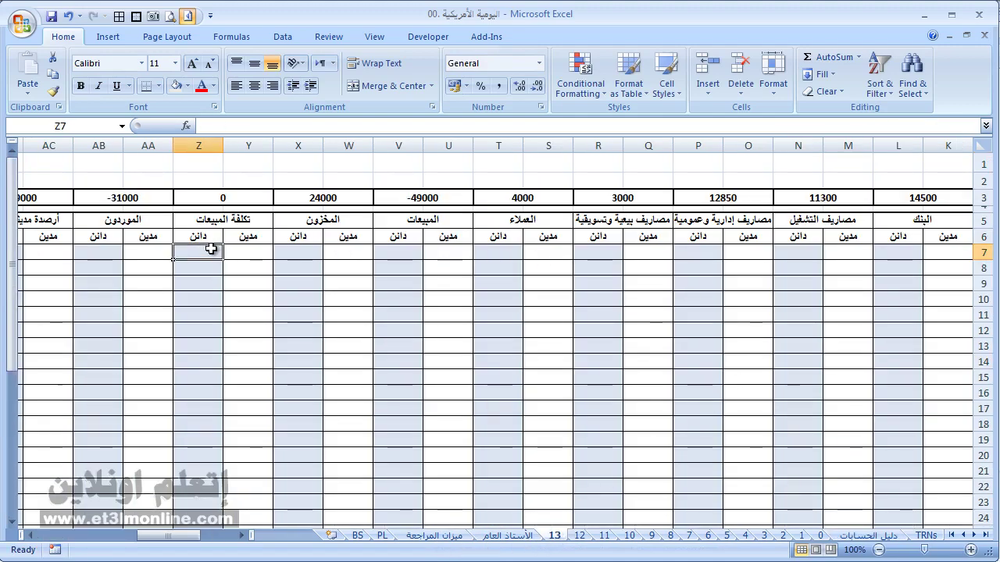
key(Left)
key(Left)
key(Left)
key(Left)
key(Left)
key(Left)
key(Left)
key(Left)
key(Left)
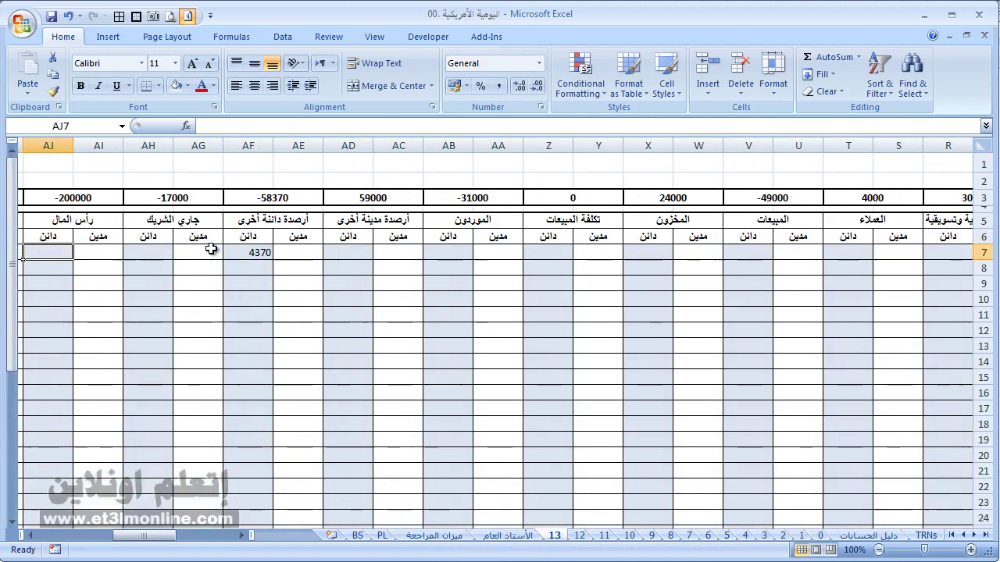
key(Left)
key(Left)
key(Left)
key(Left)
key(Left)
key(Left)
key(Left)
key(Left)
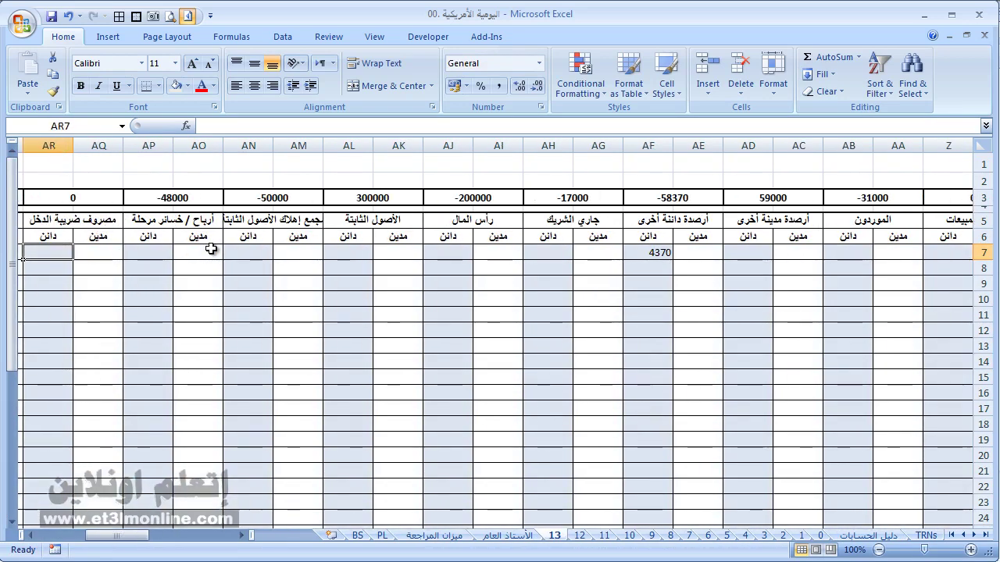
key(Left)
key(Left)
key(Right)
key(Right)
key(Right)
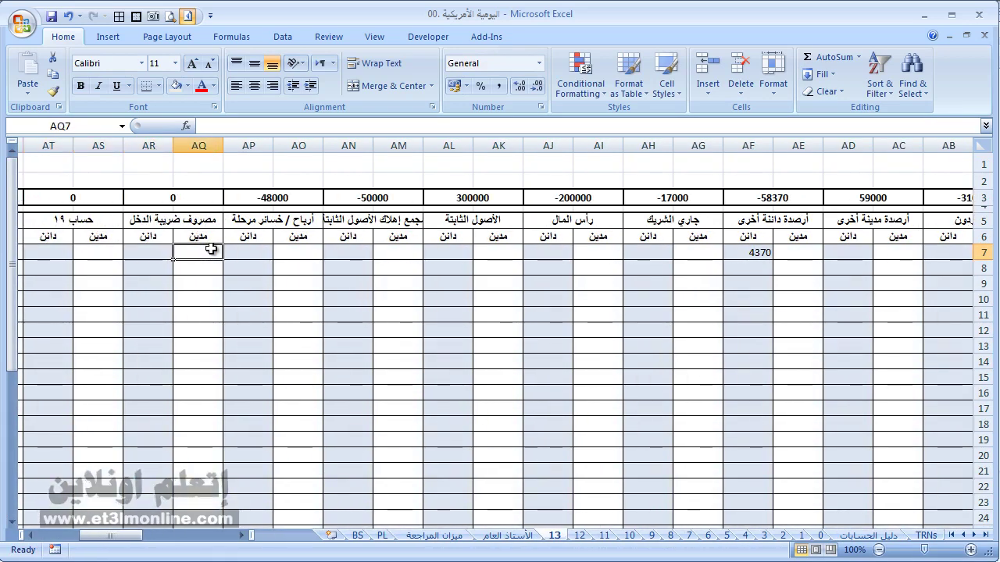
text(4370)
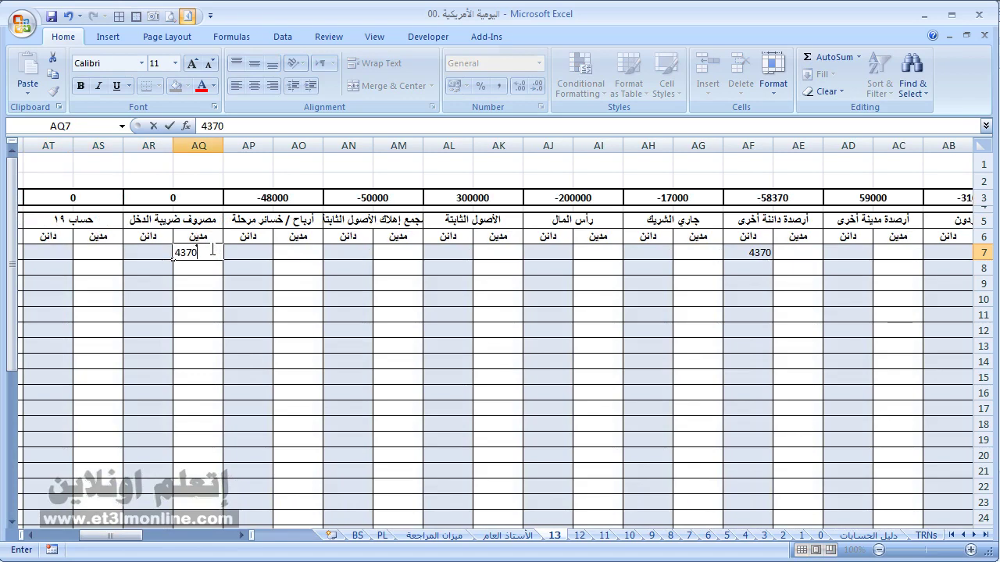
key(ctrl+s)
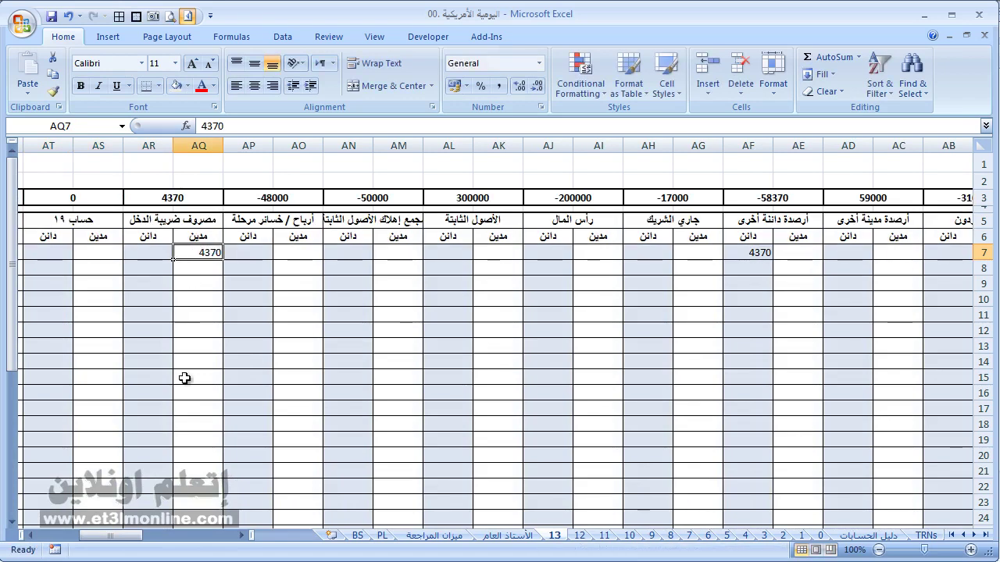
drag(122, 535, 231, 537)
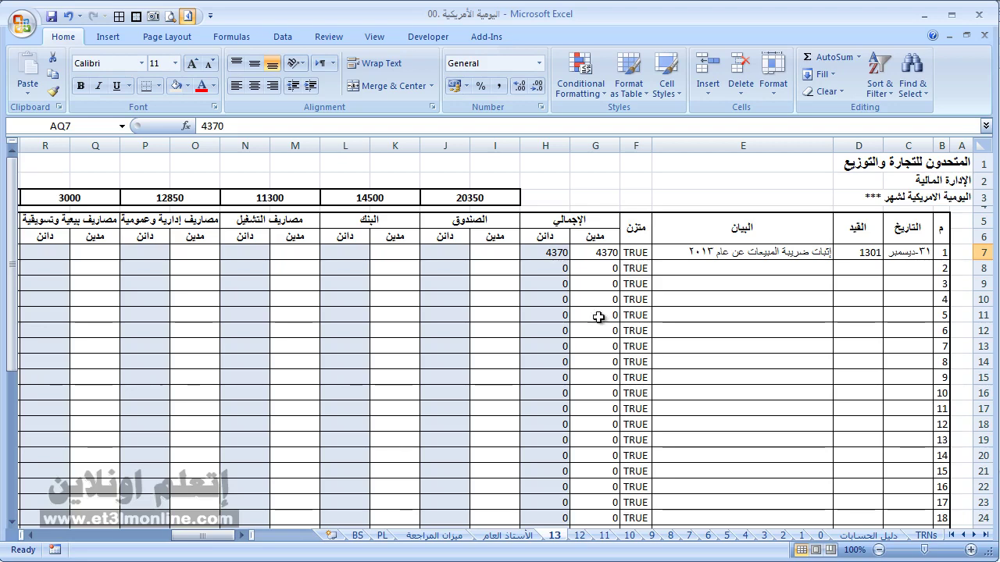
drag(224, 538, 173, 543)
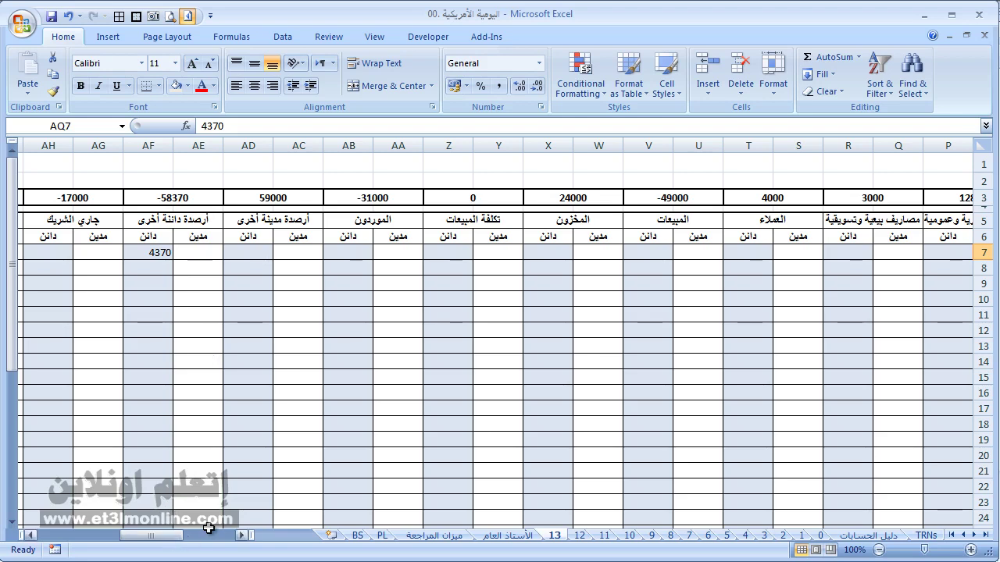
drag(180, 536, 232, 536)
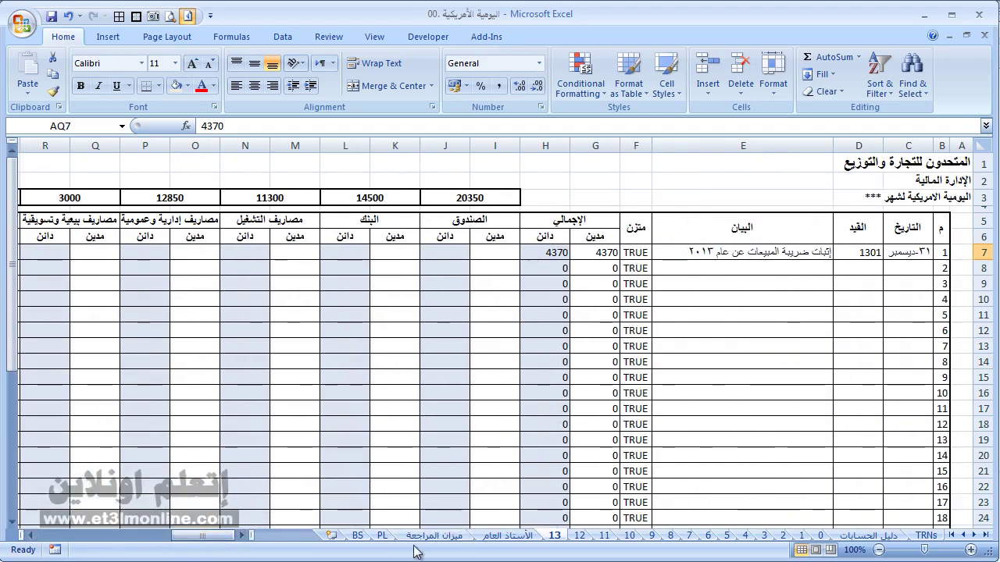
Step: View the PL sheet showing income tax 4,370.00 and net profit 17,480.00
click(382, 536)
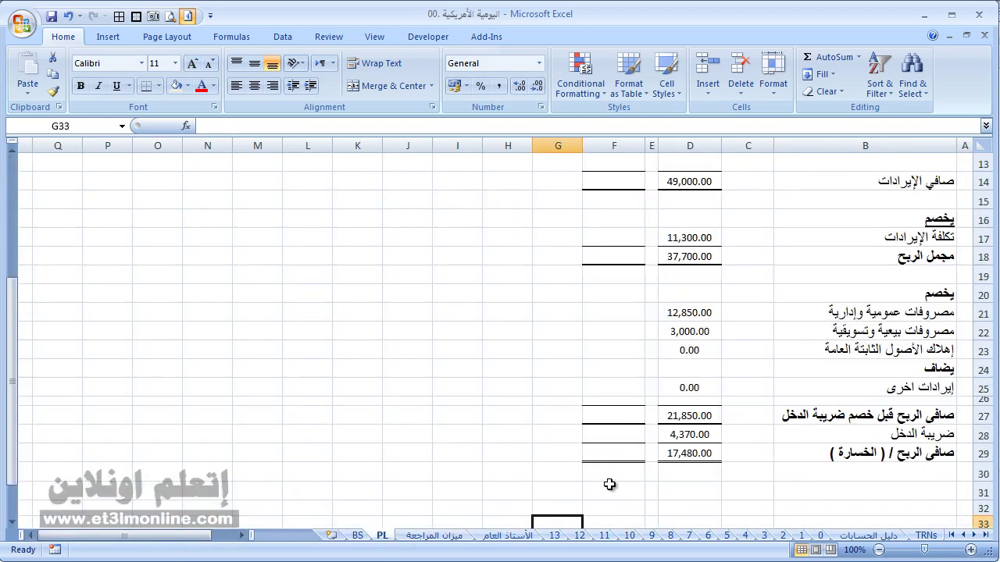
scroll(610, 481, up, 4)
scroll(775, 386, down, 3)
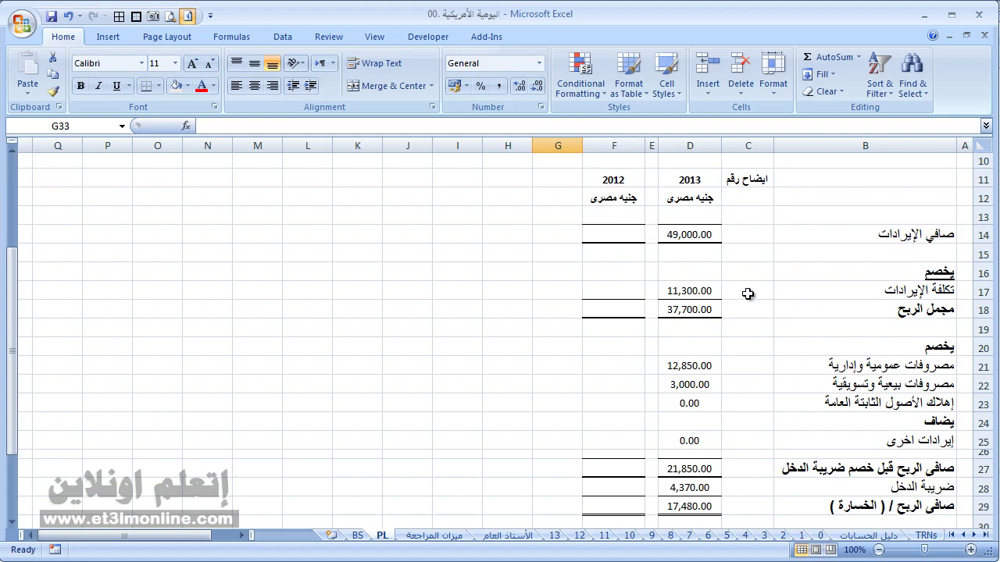
Step: Set BS D13 to trial balance G21 minus H22 (250,000.00) and AutoSum D15 below it
click(358, 537)
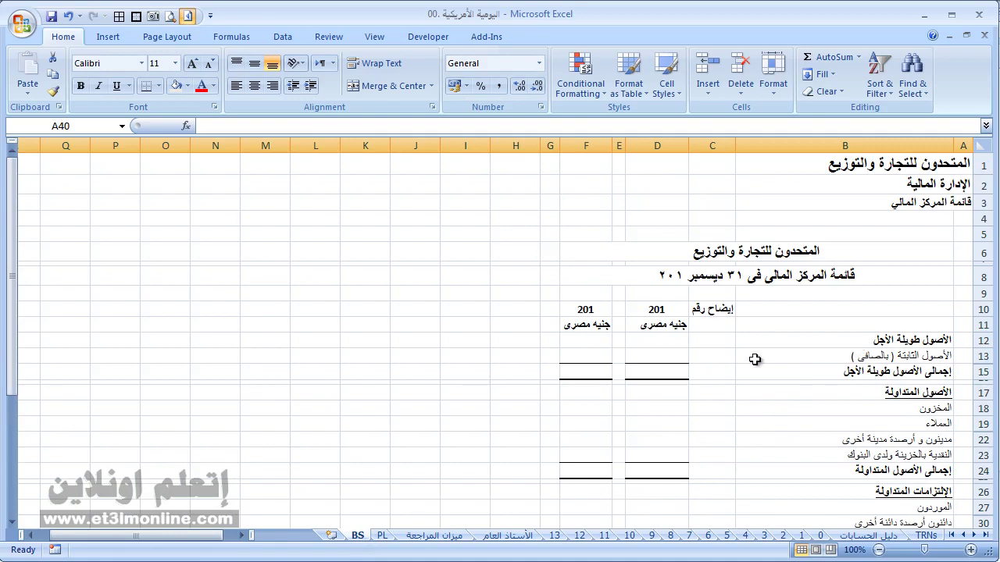
click(684, 357)
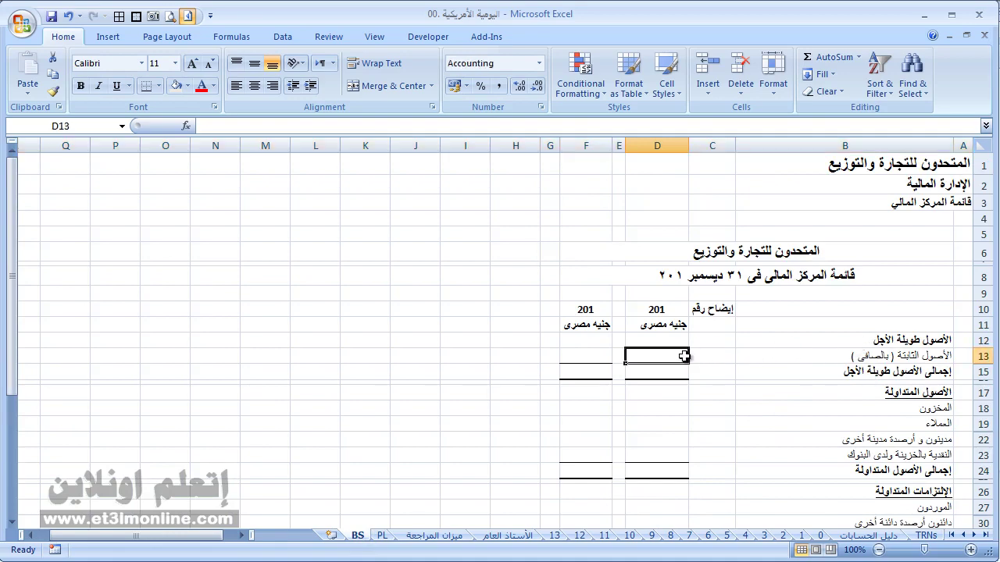
text(=)
click(428, 536)
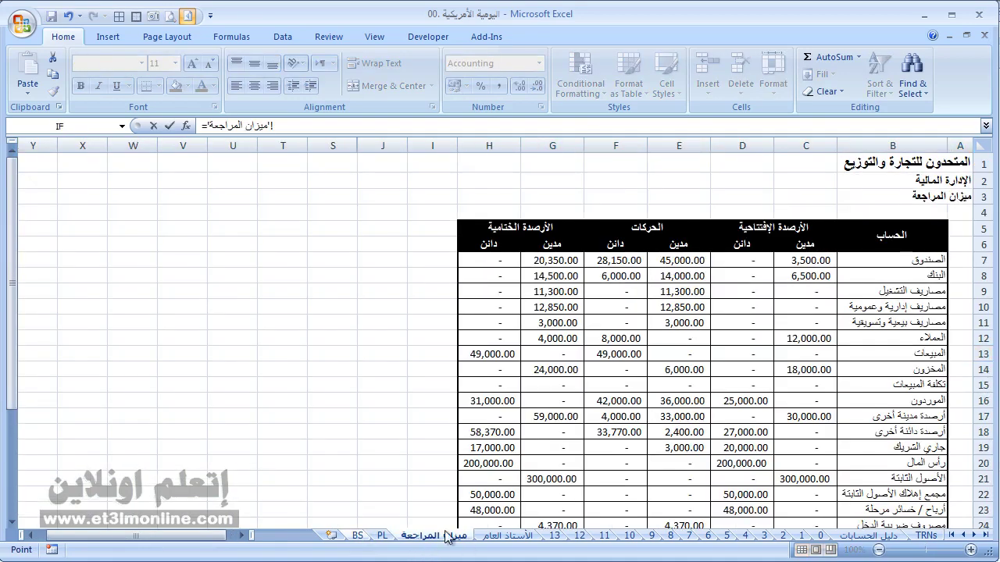
scroll(785, 418, down, 1)
scroll(785, 418, down, 1)
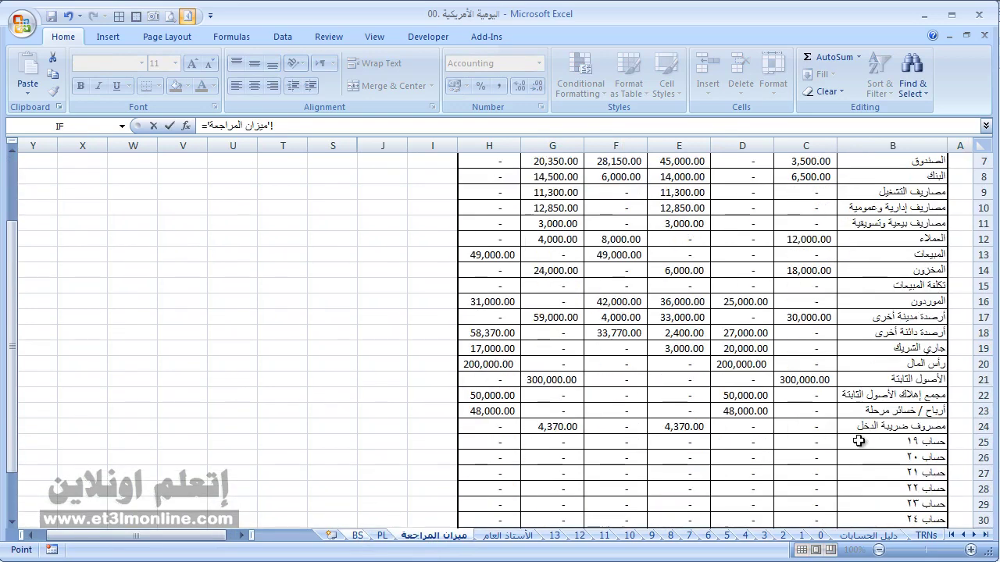
click(561, 378)
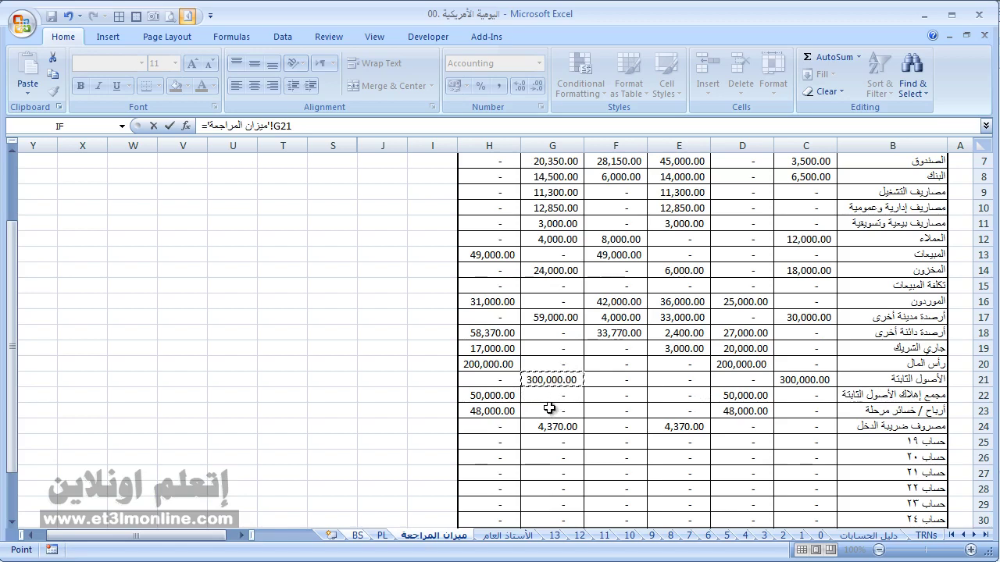
text(-)
click(494, 396)
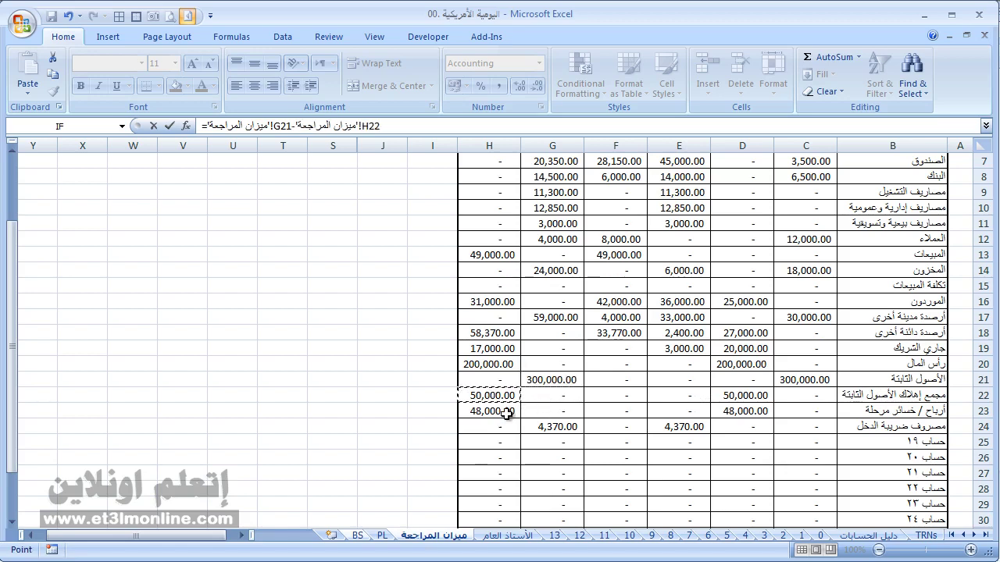
key(Return)
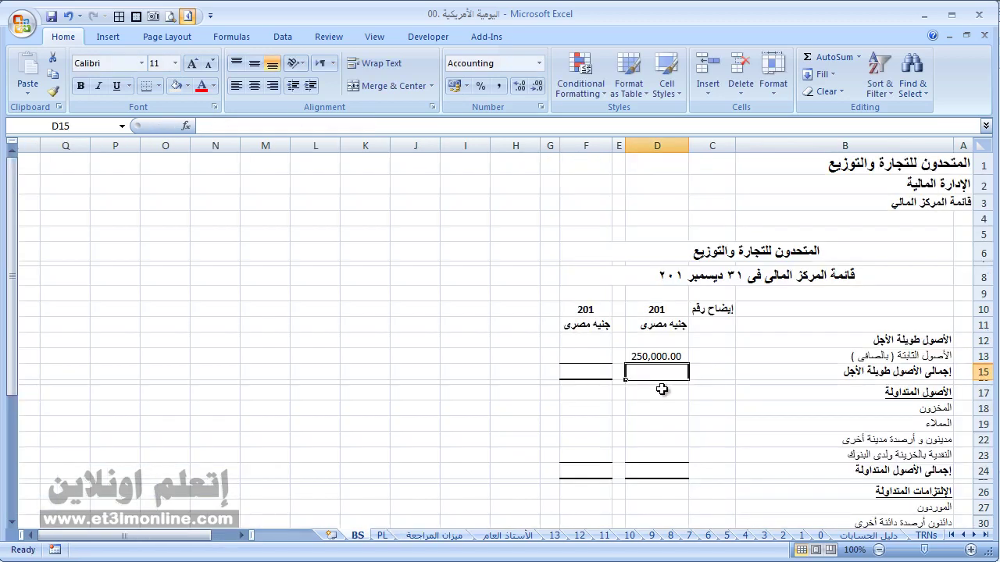
key(alt+equal)
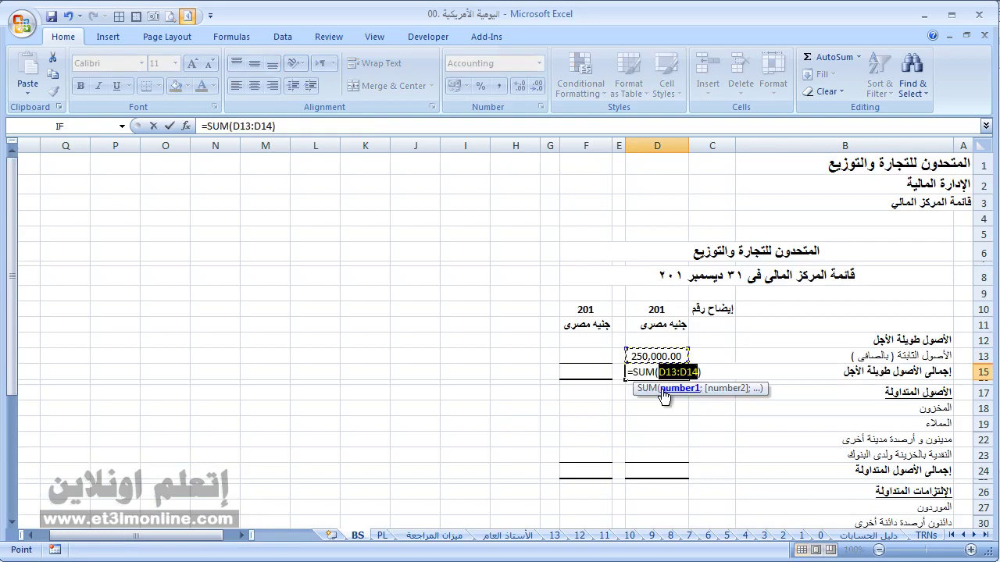
key(alt+equal)
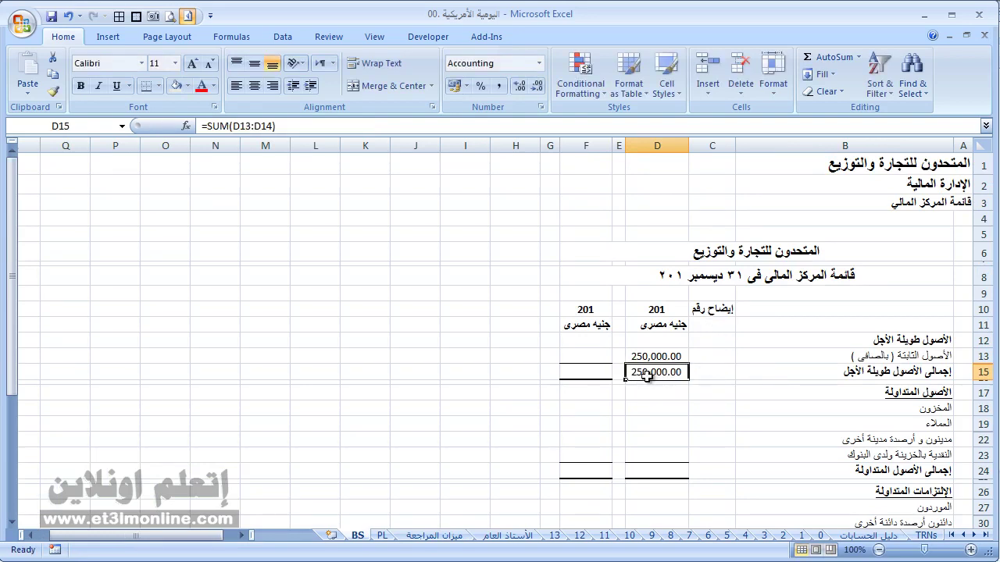
Step: Link inventory D18 to trial balance G14 and customers D19 to G12 (4,000.00)
click(650, 407)
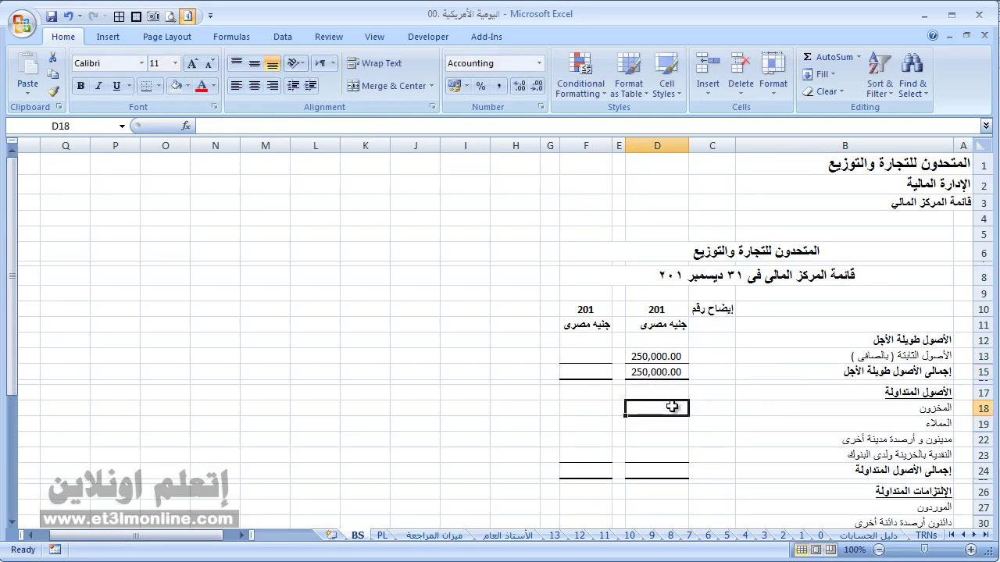
text(=)
click(434, 536)
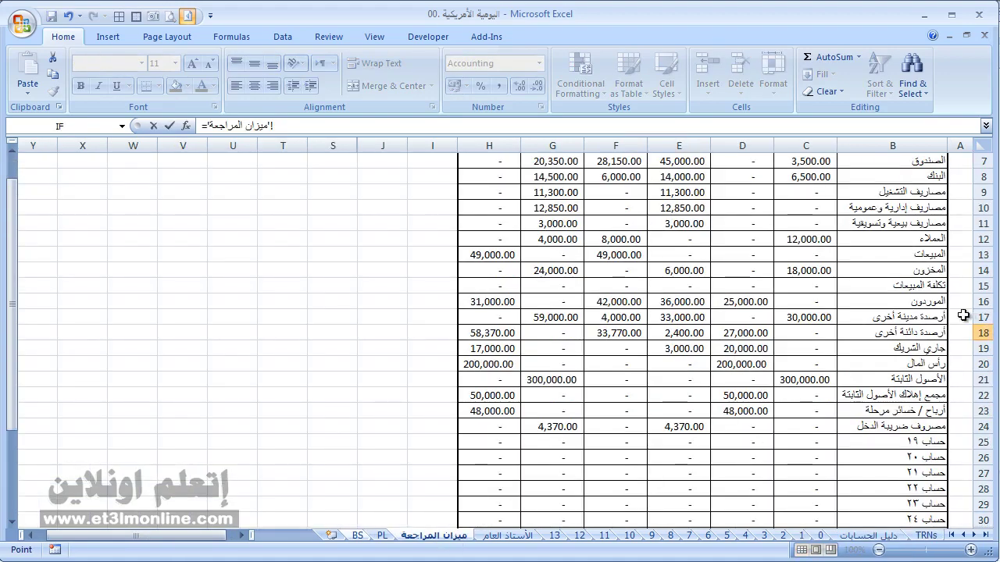
click(571, 271)
key(Return)
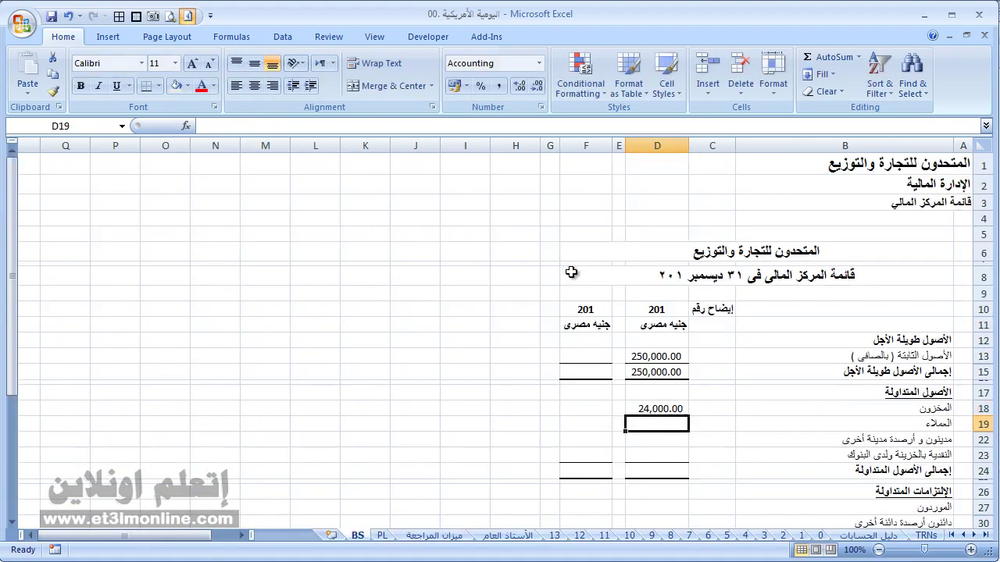
text(=)
click(434, 536)
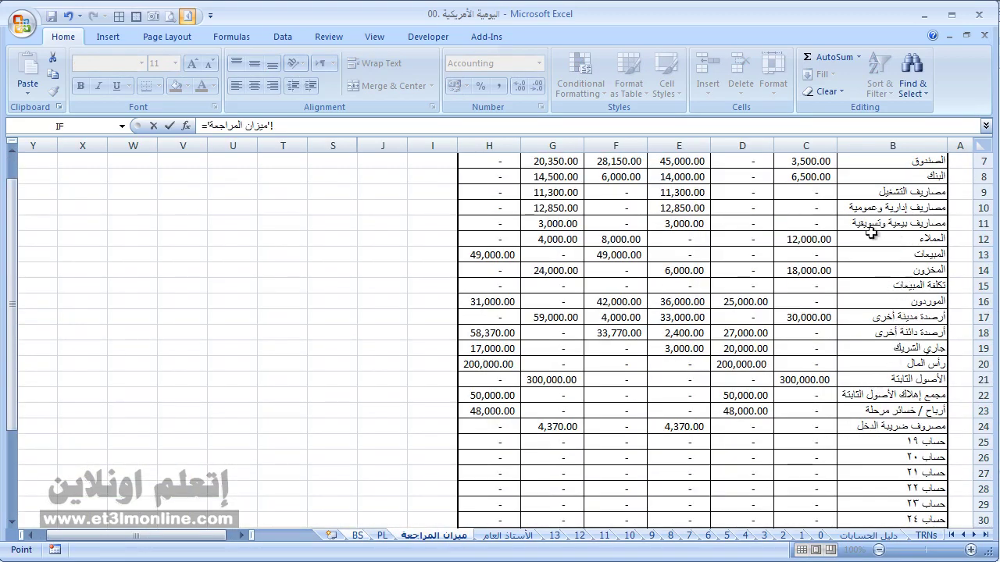
click(563, 241)
key(Return)
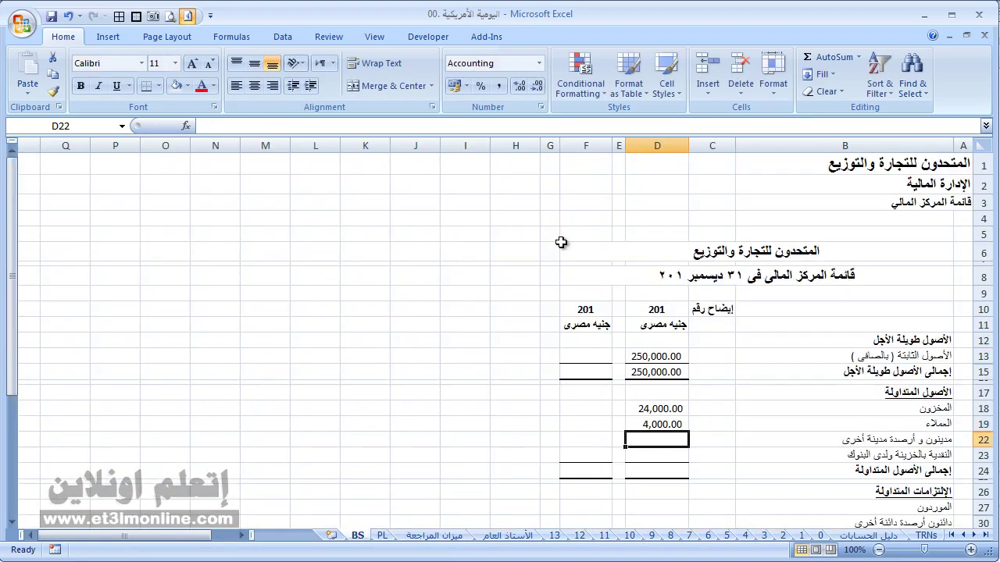
Step: Link other debit balances D22 to G17 (59,000.00) and cash D23 to the bank balance (34,850.00)
text(=)
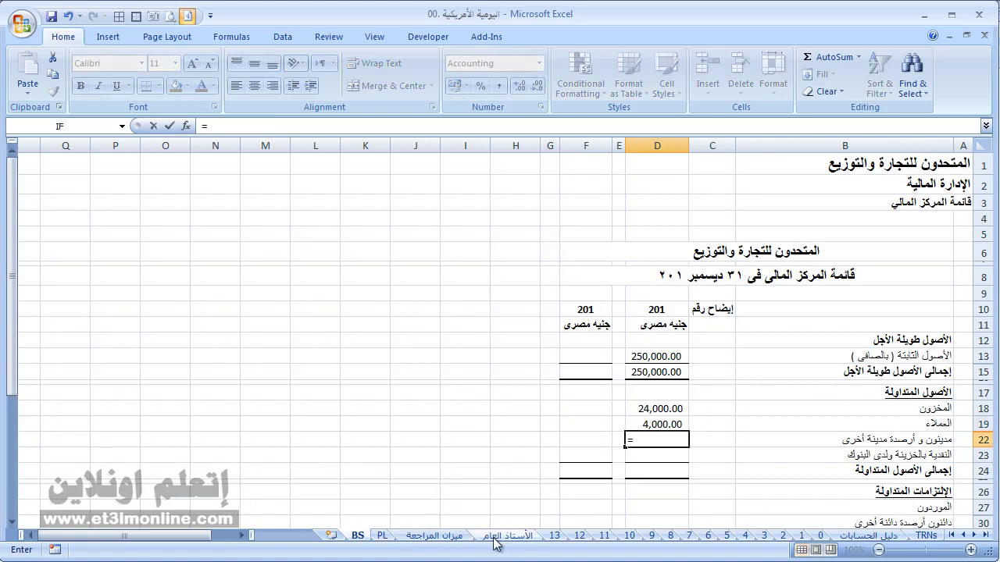
click(435, 536)
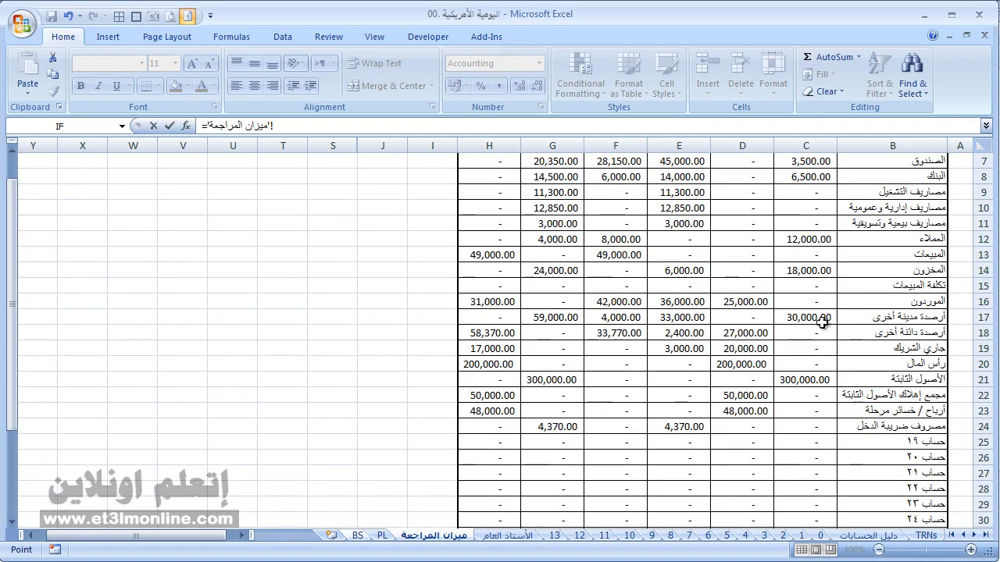
click(553, 317)
key(Return)
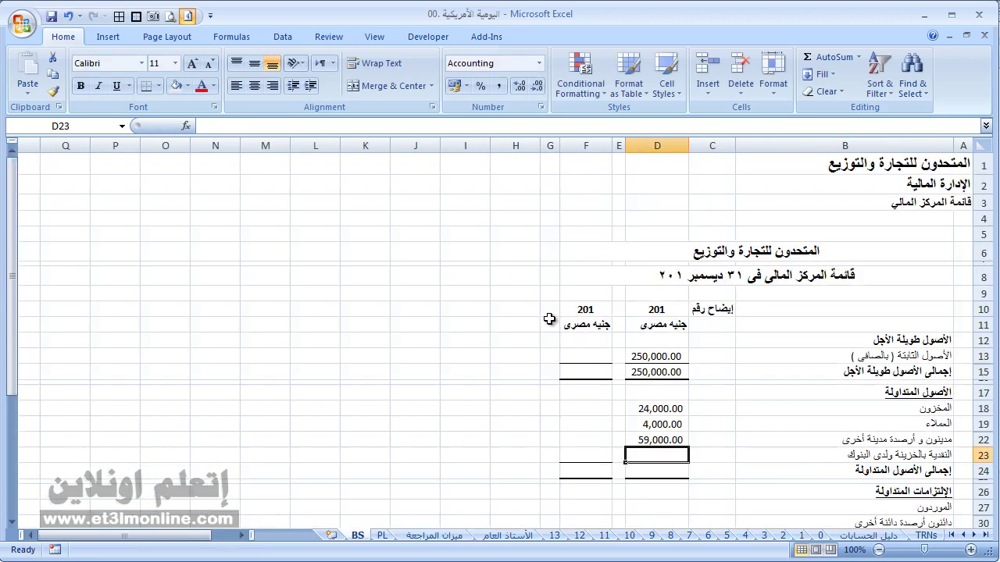
text(=)
click(435, 536)
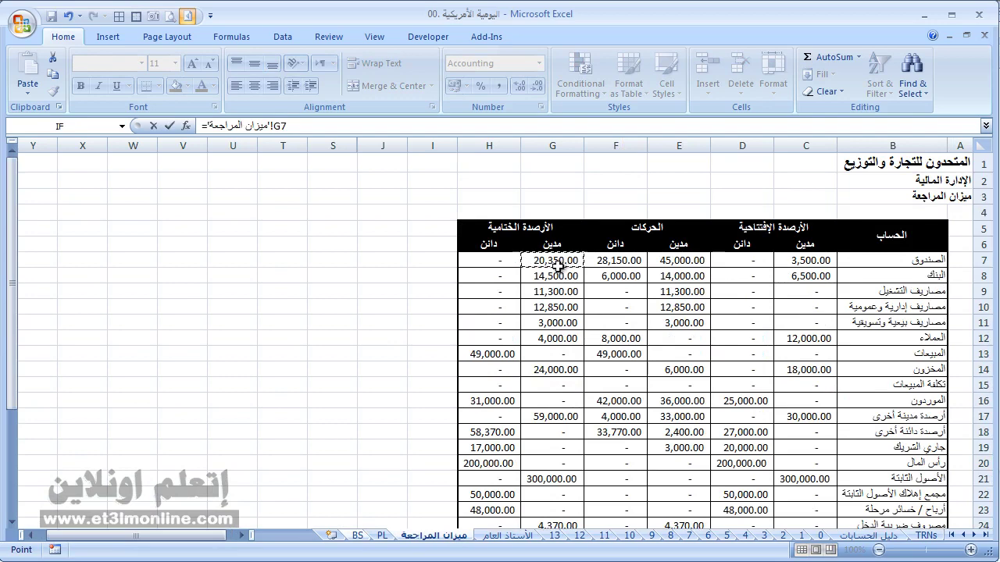
text(+)
click(565, 277)
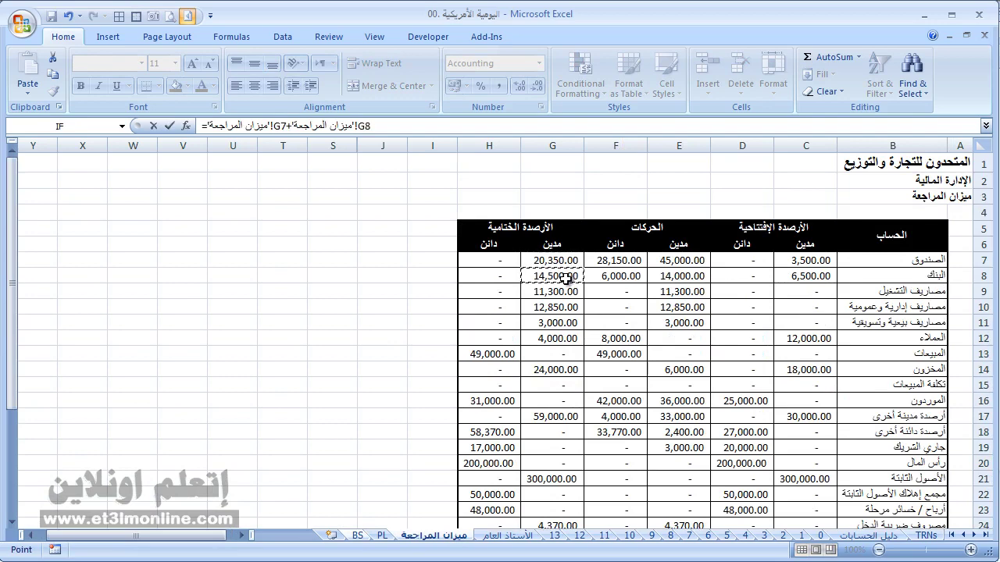
key(Return)
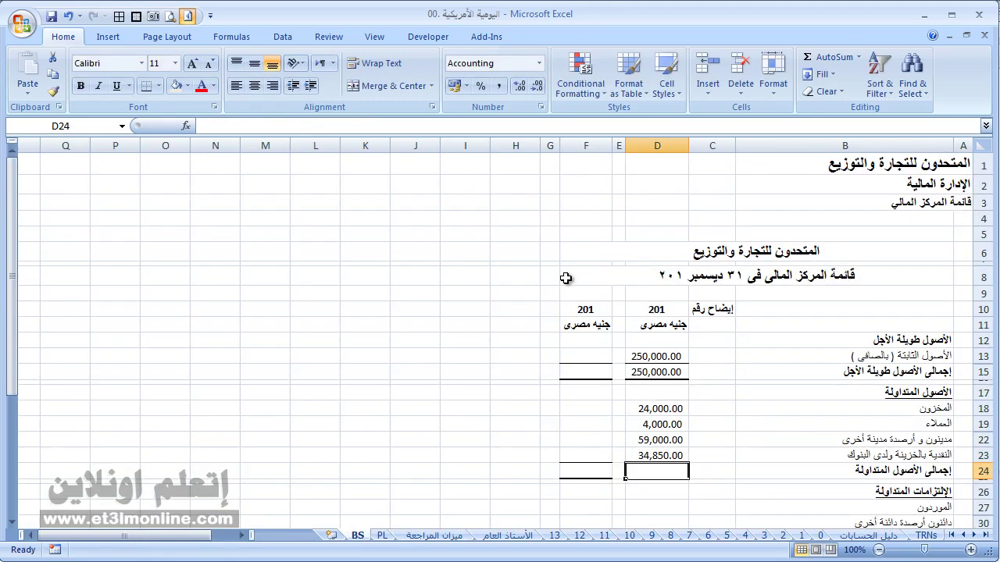
Step: Sum D18:D23 into D24 for total current assets of 121,850.00
key(alt+equal)
click(665, 408)
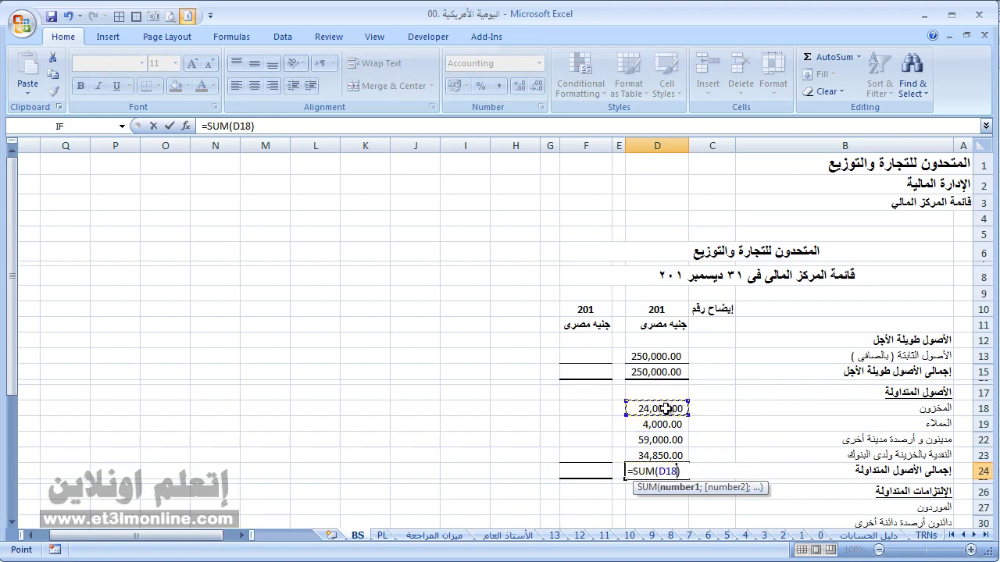
scroll(665, 408, down, 2)
shift+click(663, 347)
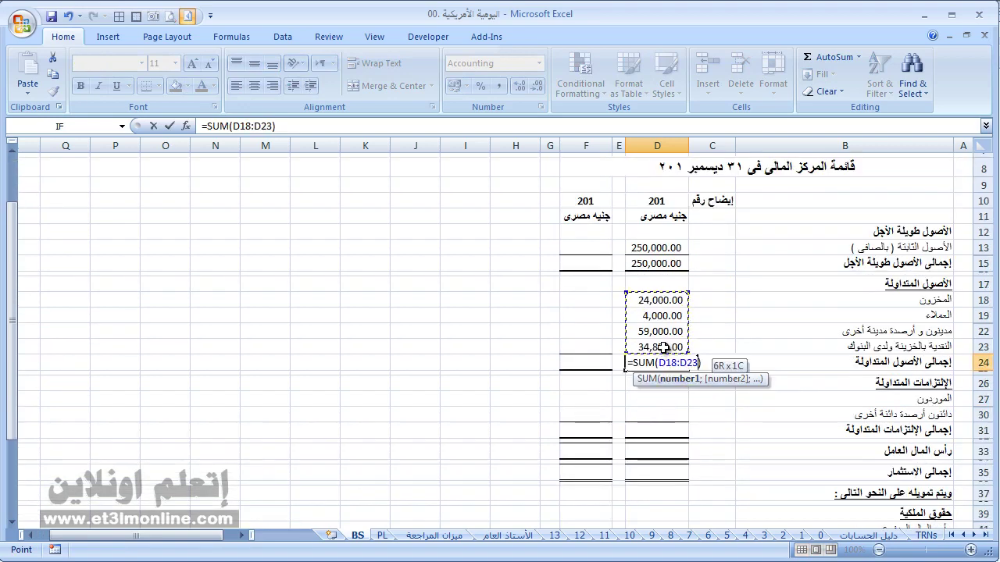
key(Return)
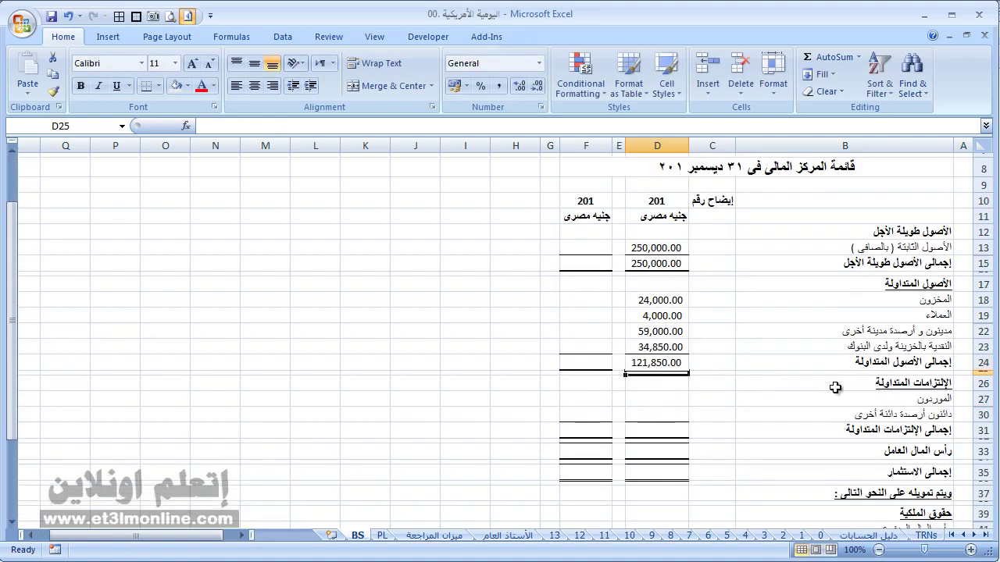
click(670, 397)
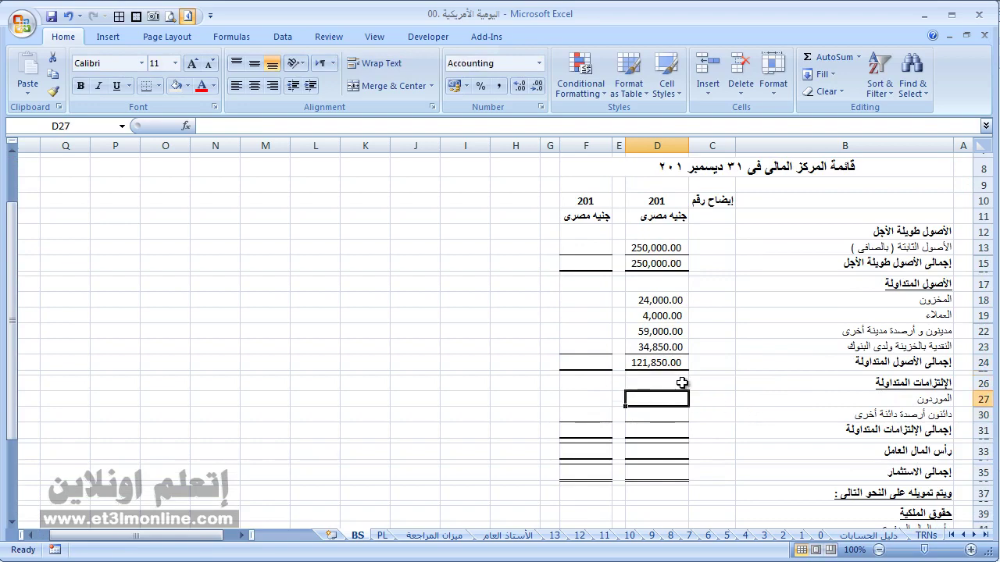
Step: Link suppliers D27 to trial balance H16 and other credit balances D30 to H18 (58,370.00)
text(=)
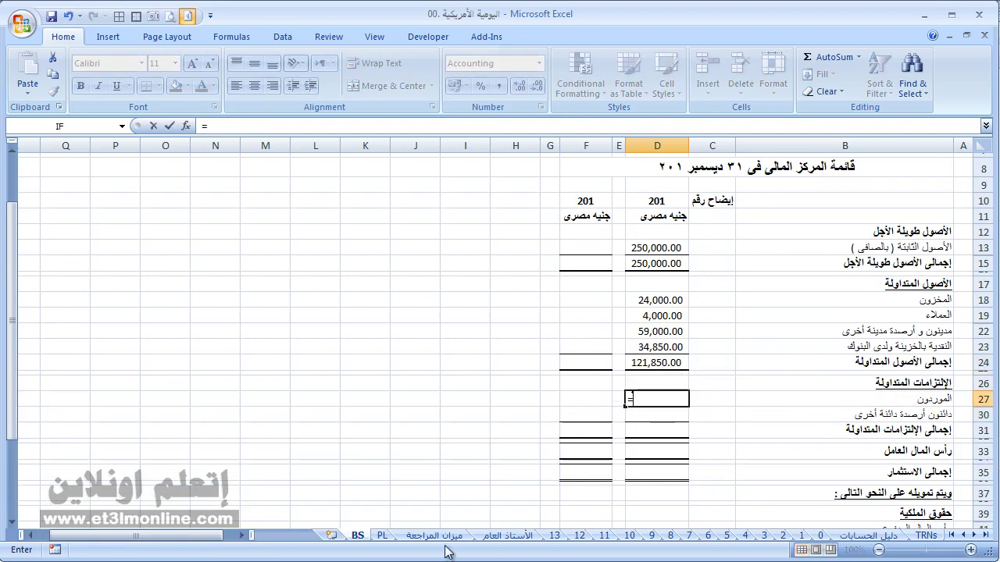
click(435, 536)
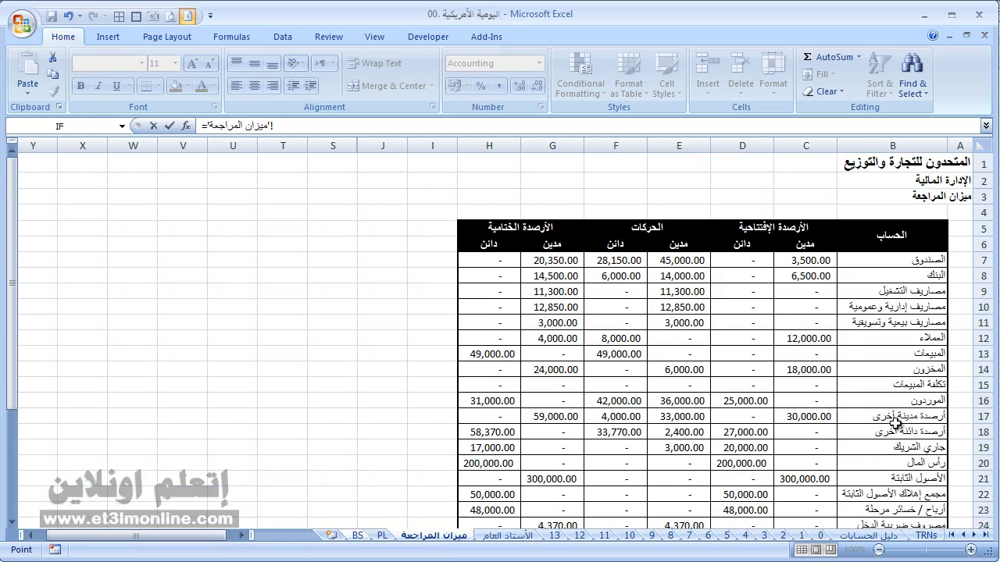
click(509, 401)
key(Return)
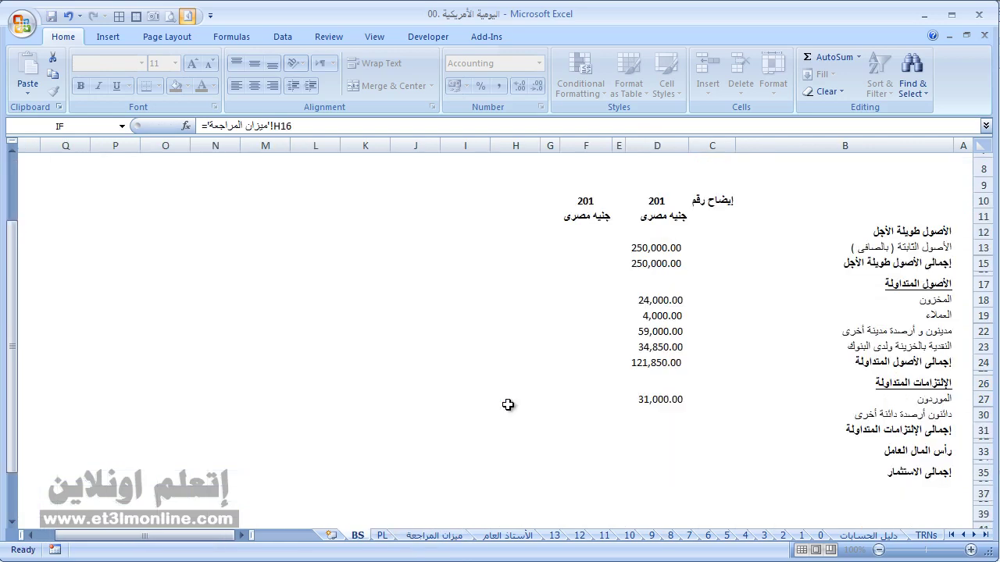
text(=)
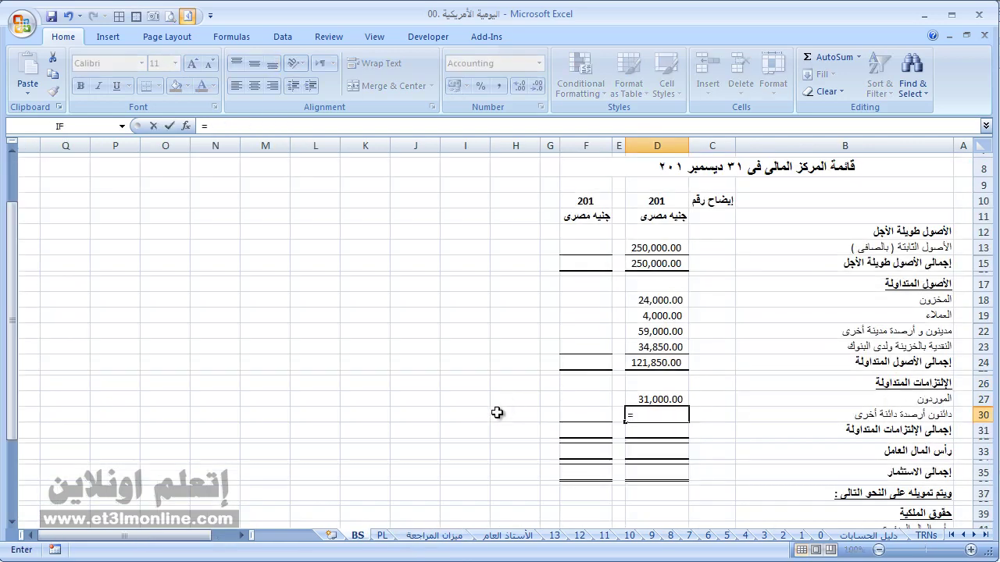
click(428, 539)
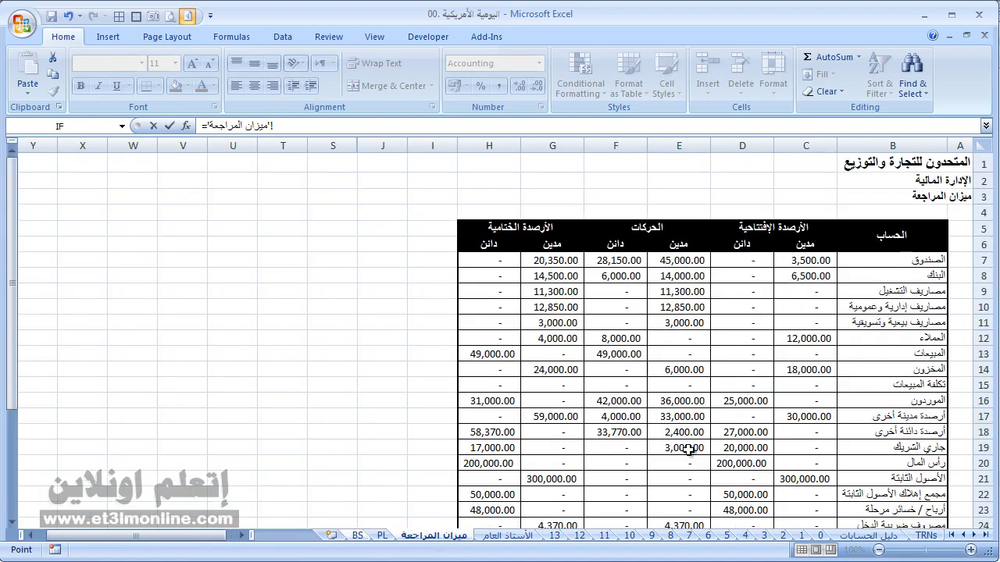
click(494, 436)
key(Return)
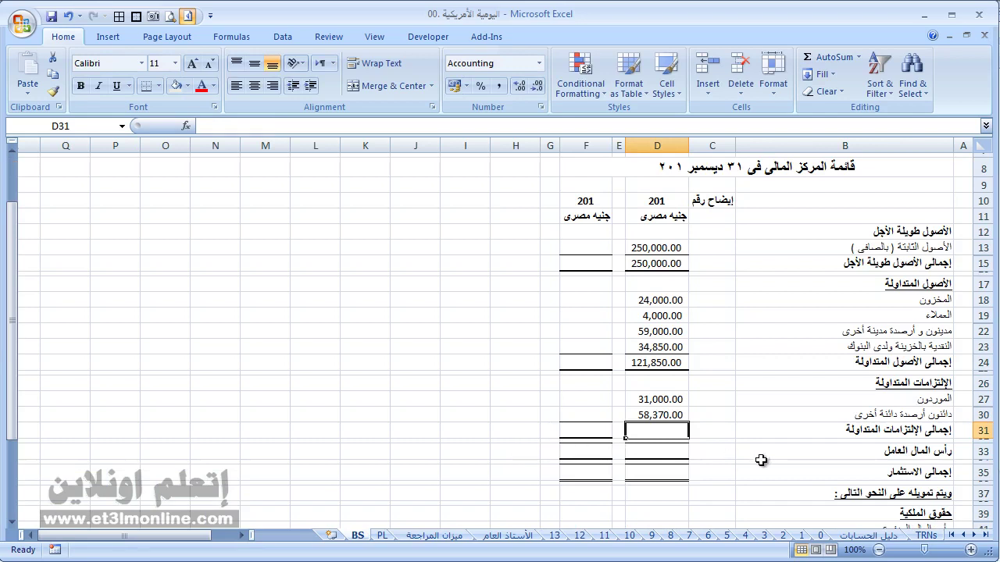
Step: Sum D27:D30 into D31 for current liabilities of 89,370.00
key(alt+equal)
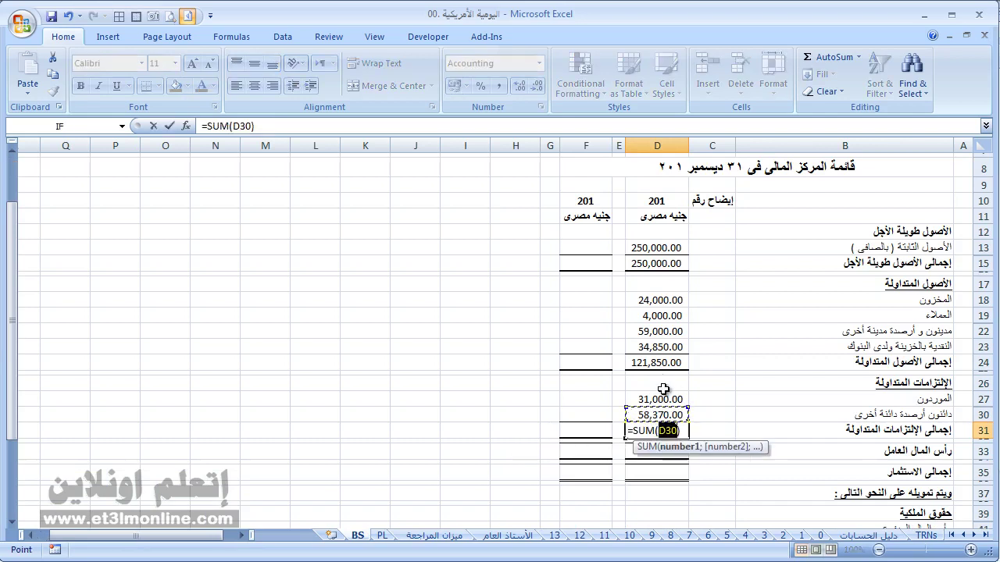
drag(663, 389, 663, 416)
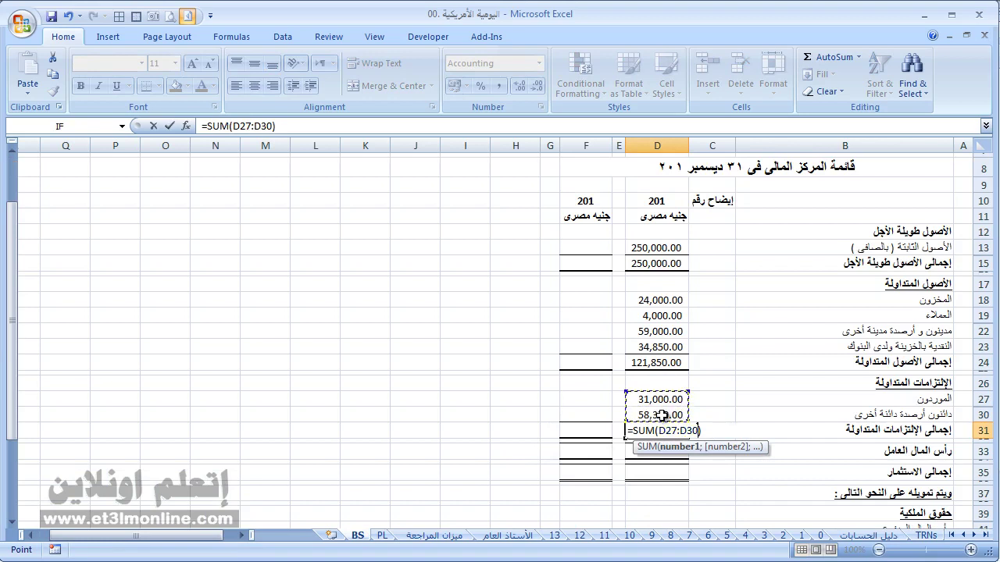
key(alt+equal)
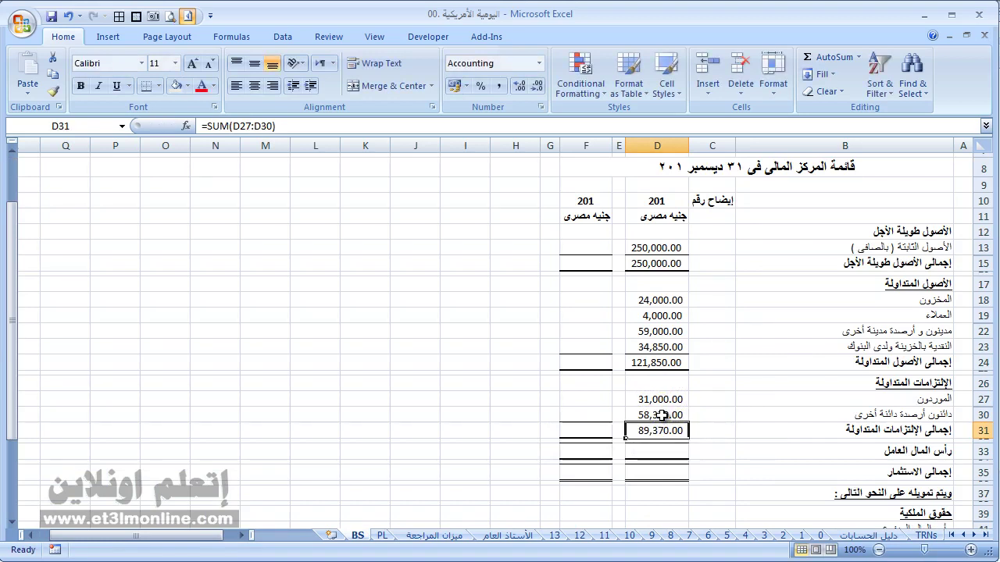
key(Down)
Step: Compute working capital in D33 as D24-D31, giving 32,480.00
text(+)
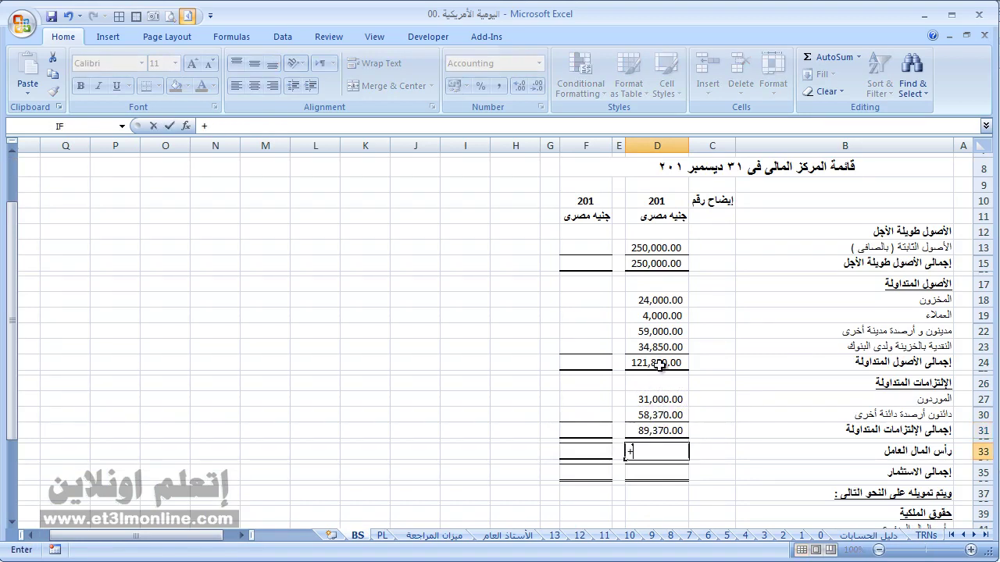
click(659, 363)
text(-D32)
key(BackSpace)
key(BackSpace)
key(BackSpace)
key(Up)
key(Up)
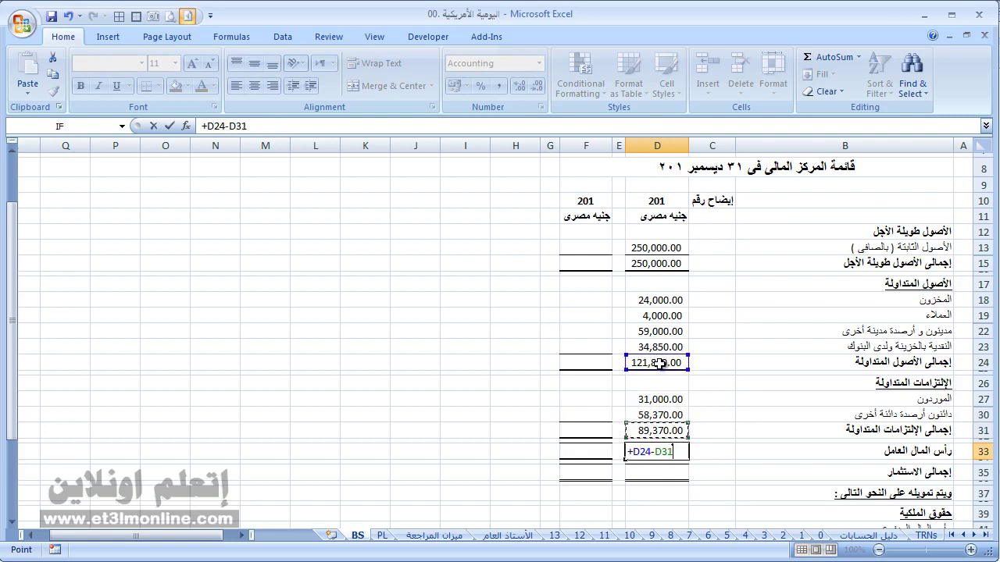
key(Return)
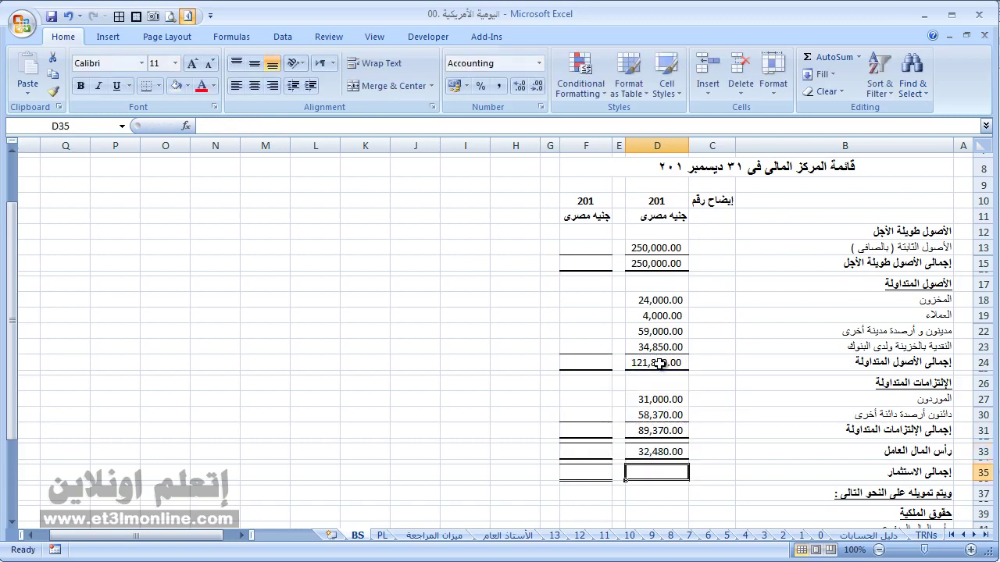
Step: Compute total investment in D35 as D15+D33, giving 282,480.00
text(+)
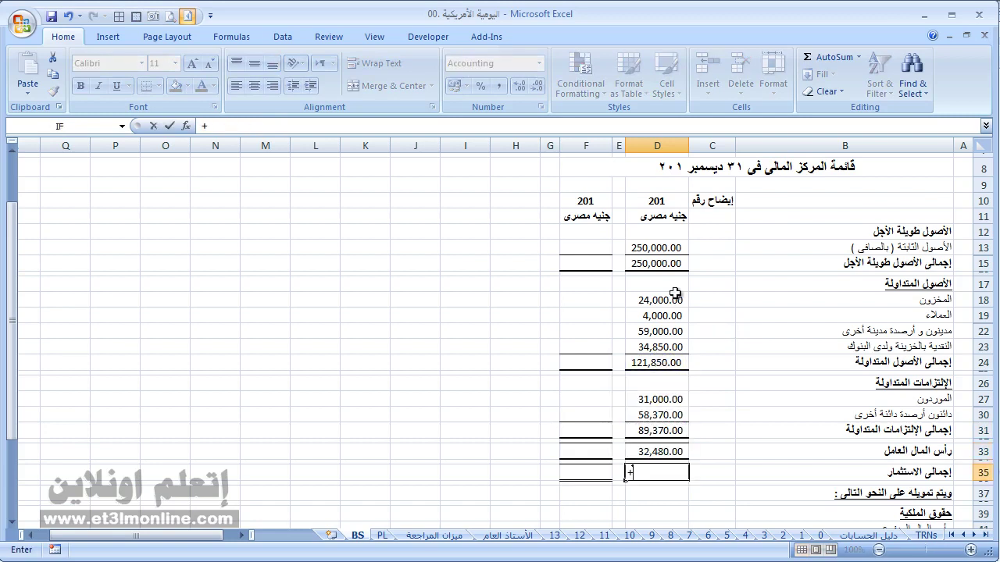
click(658, 263)
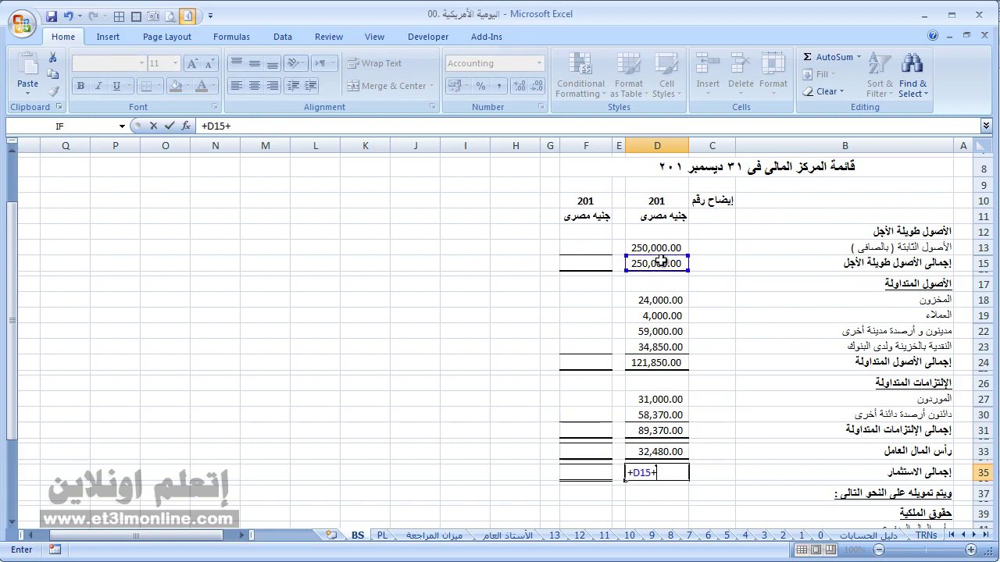
key(Up)
key(Up)
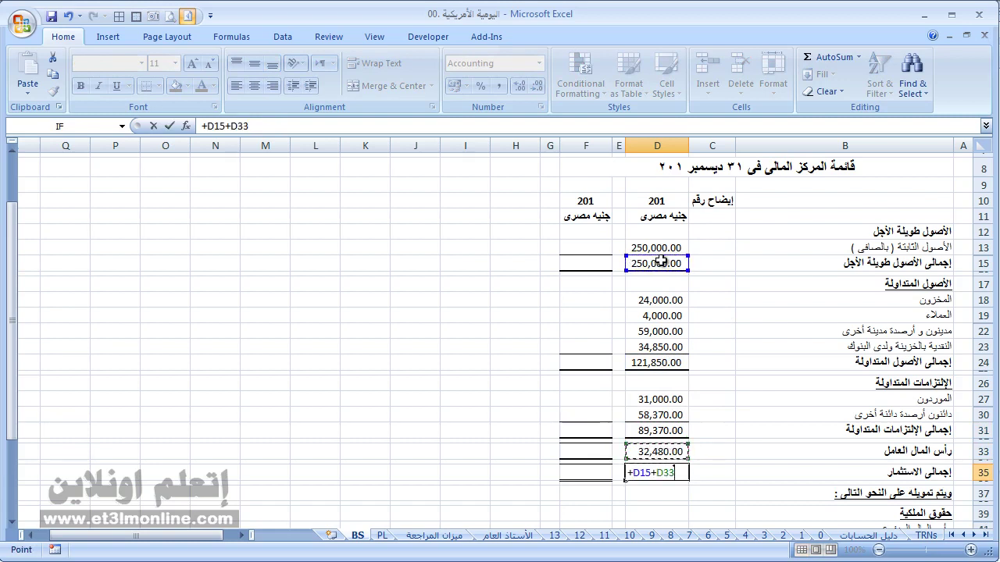
key(Return)
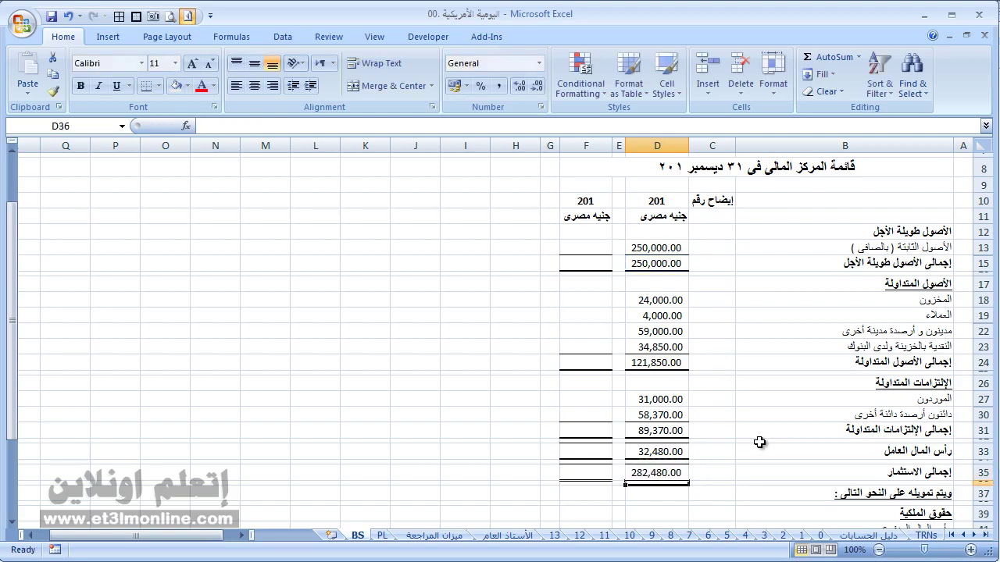
Step: Link paid-in capital D41 to trial balance H20 and year profit to PL net profit D29
scroll(760, 443, down, 2)
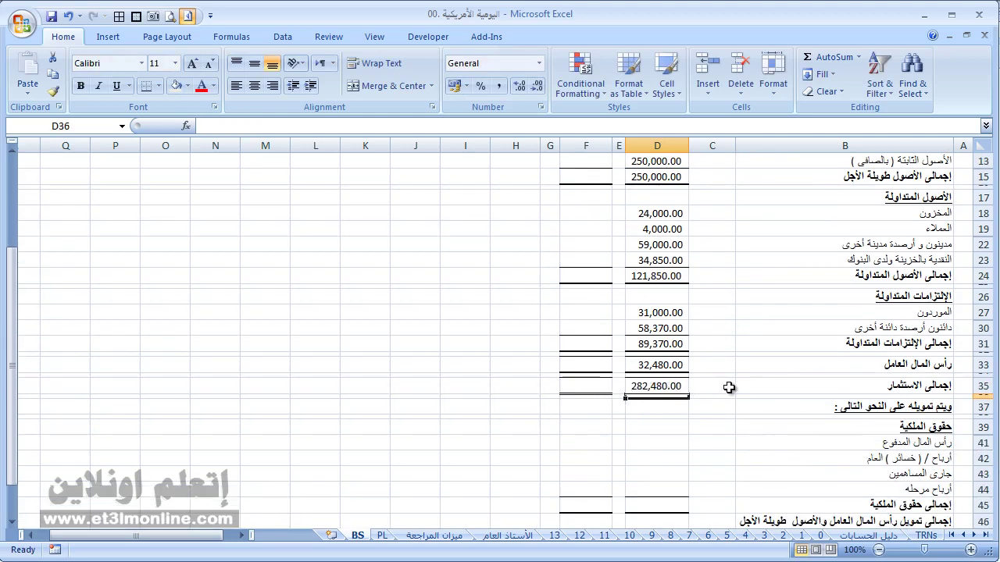
scroll(688, 408, down, 1)
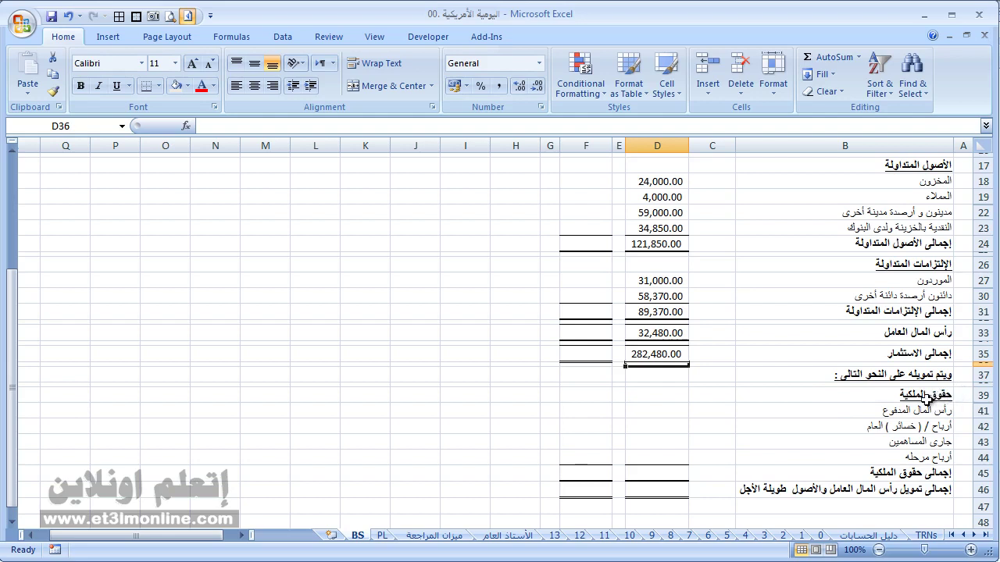
click(648, 409)
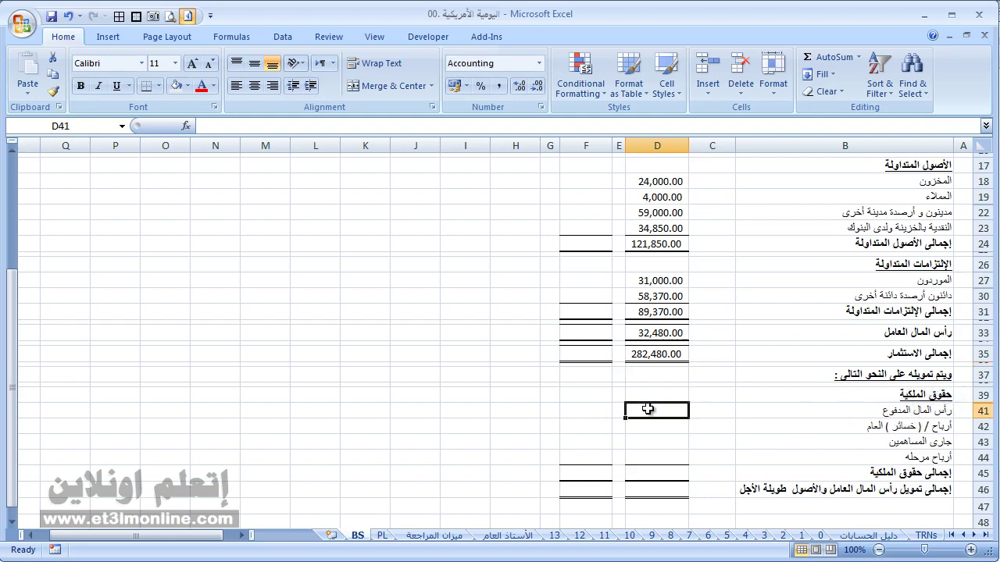
text(=)
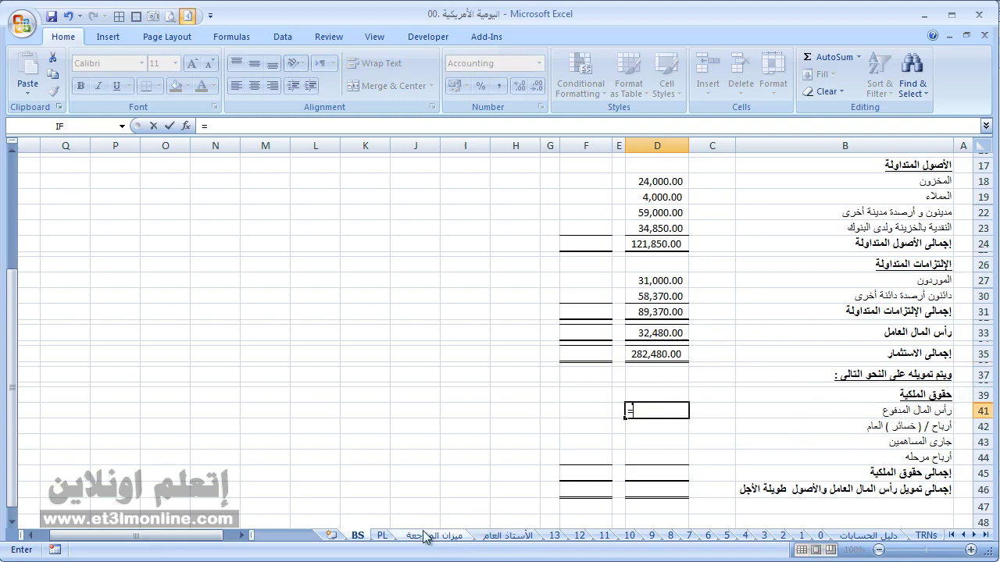
click(433, 536)
scroll(823, 448, down, 2)
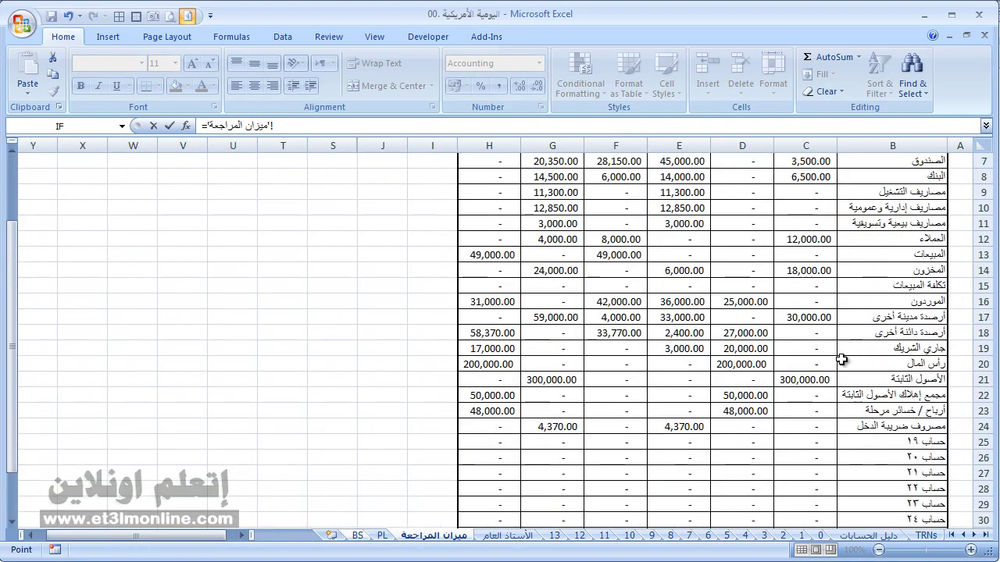
click(477, 366)
key(Return)
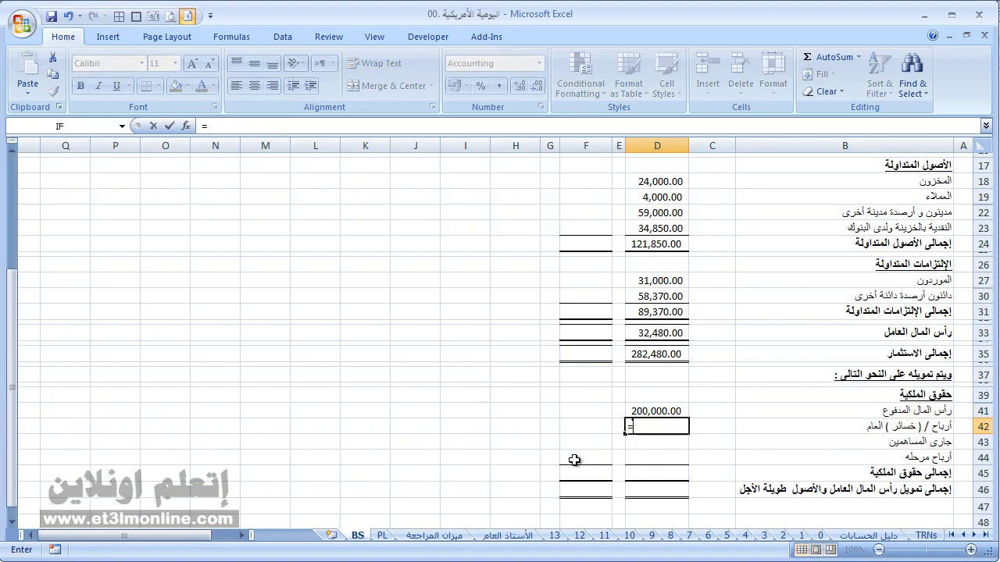
text(=)
click(382, 536)
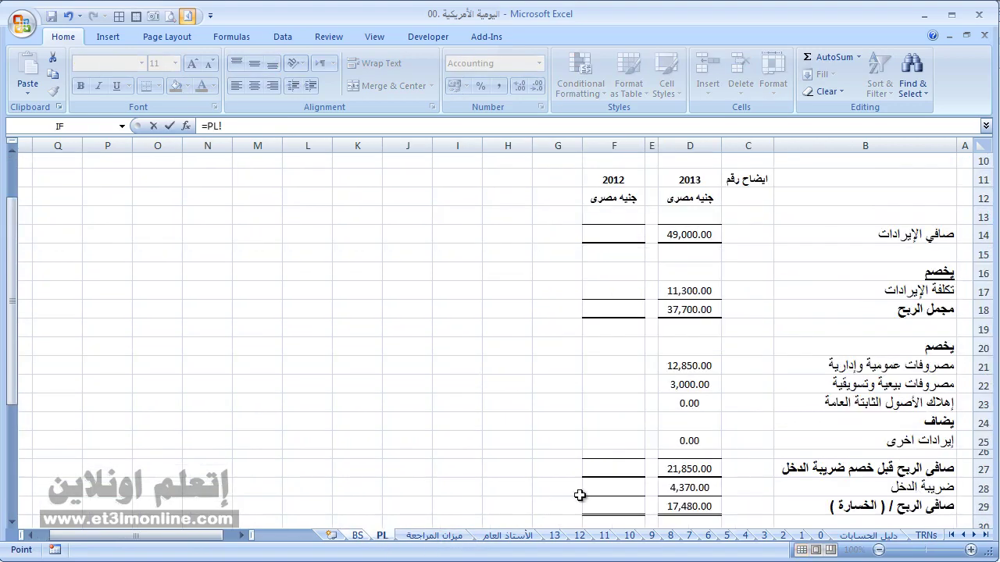
click(692, 506)
key(Return)
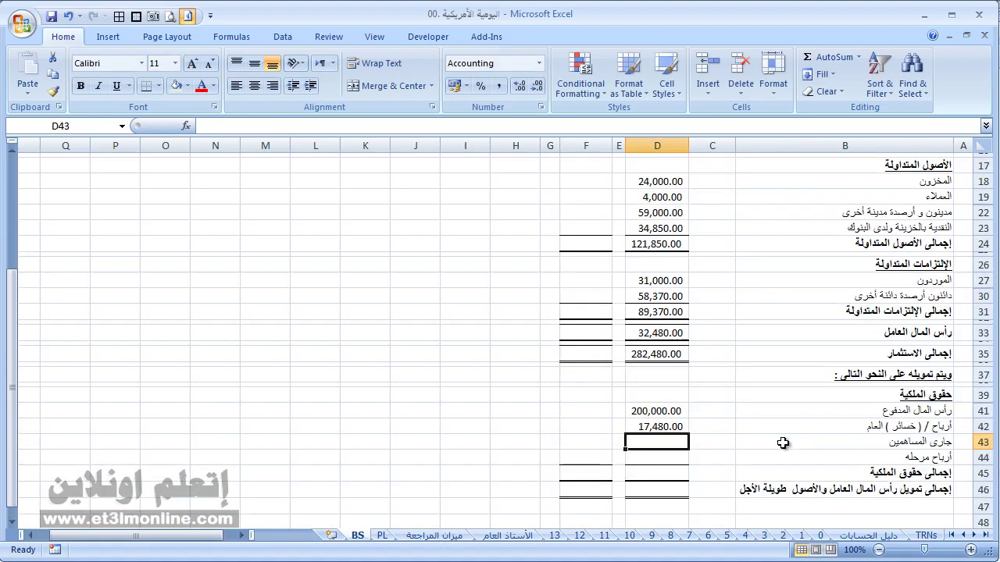
Step: Link partners' current to trial balance H19 and retained earnings to H23 (48,000.00)
text(=)
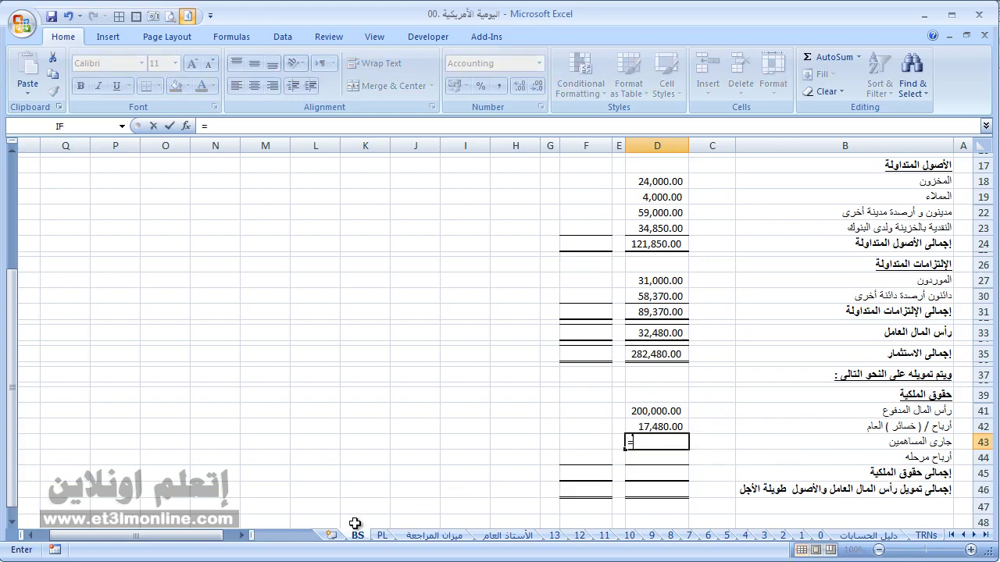
click(419, 538)
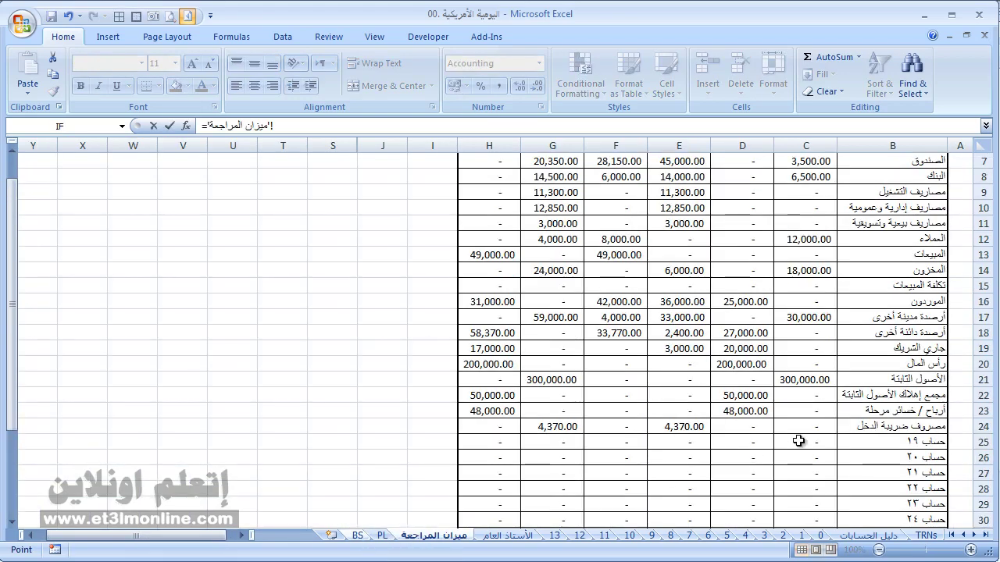
click(510, 349)
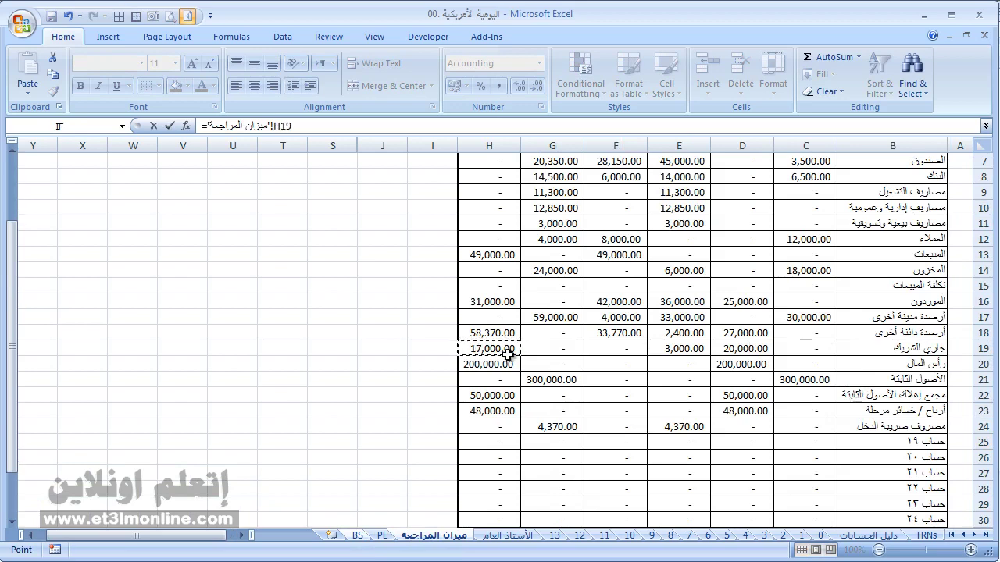
key(Return)
text(=)
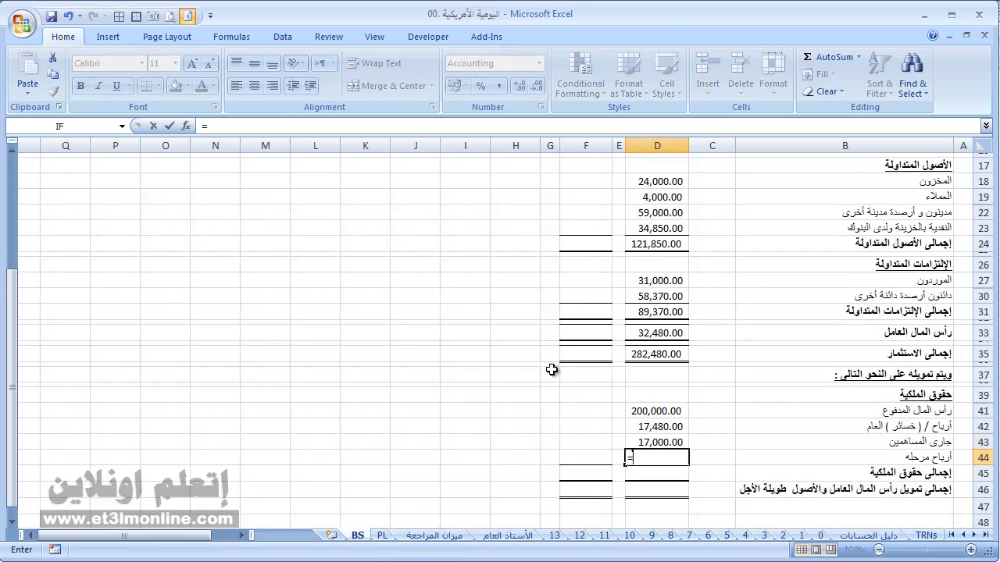
click(434, 536)
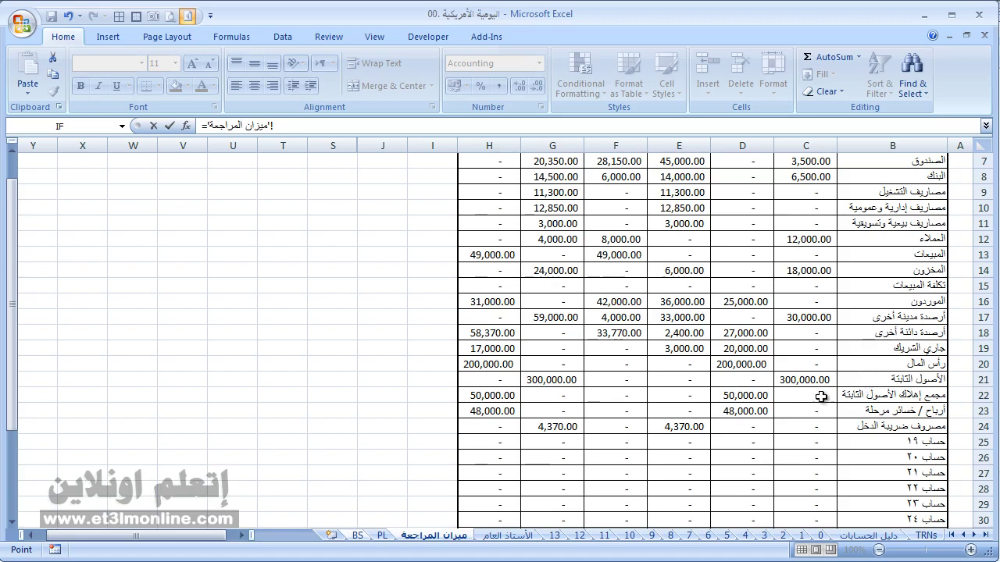
click(484, 411)
key(Return)
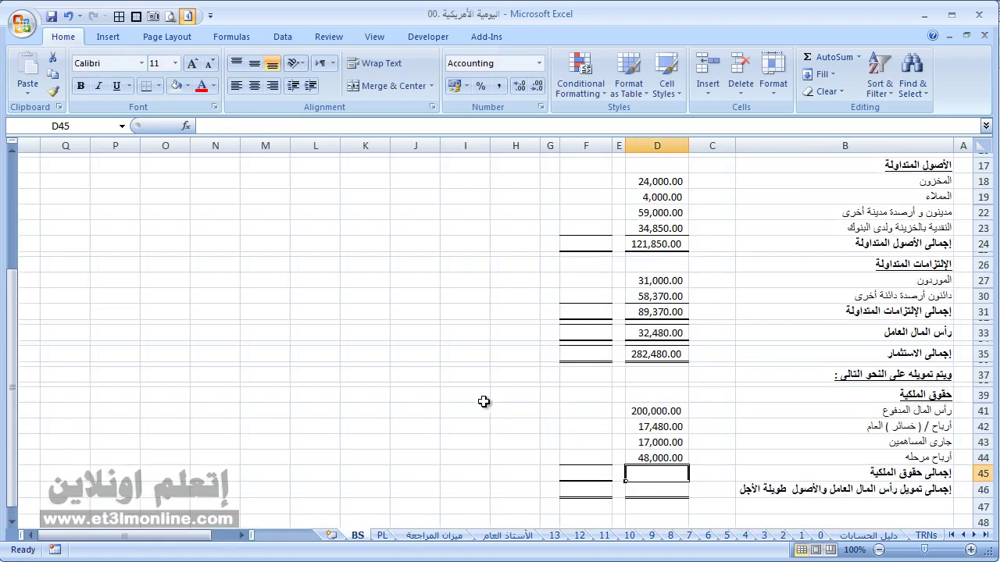
Step: AutoSum total equity in D45 and total financing in D46, both 282,480.00
key(alt+equal)
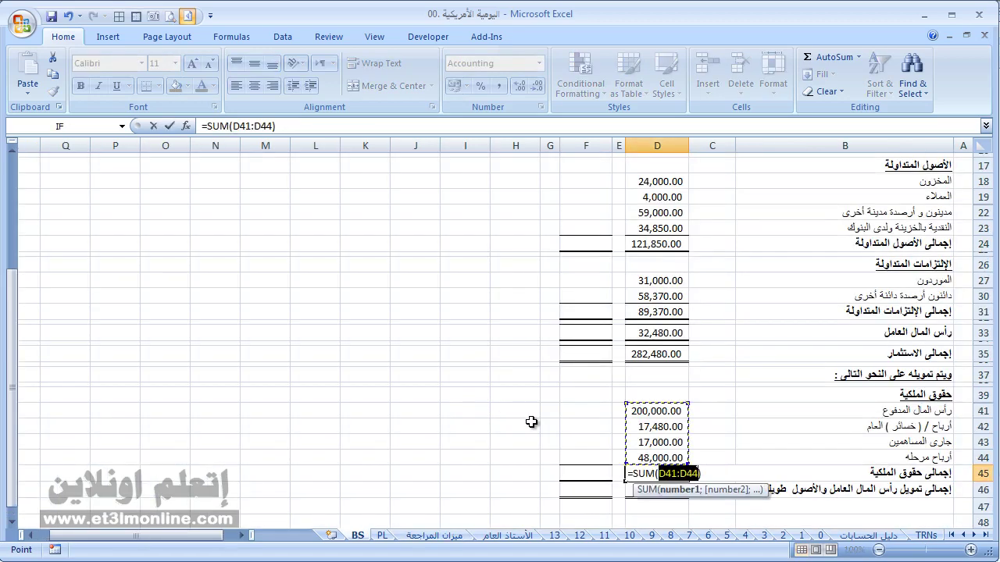
key(alt+equal)
key(Return)
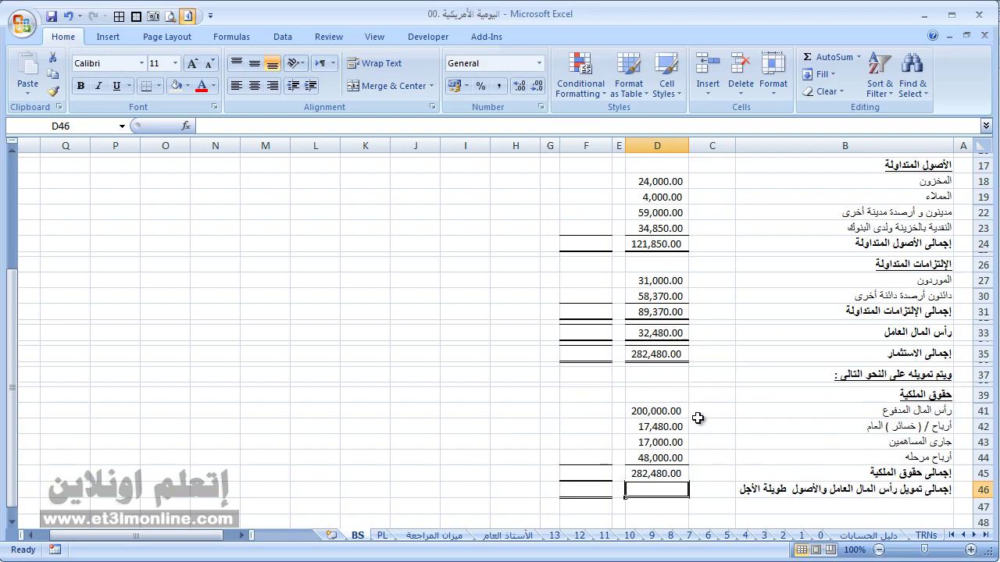
key(alt+equal)
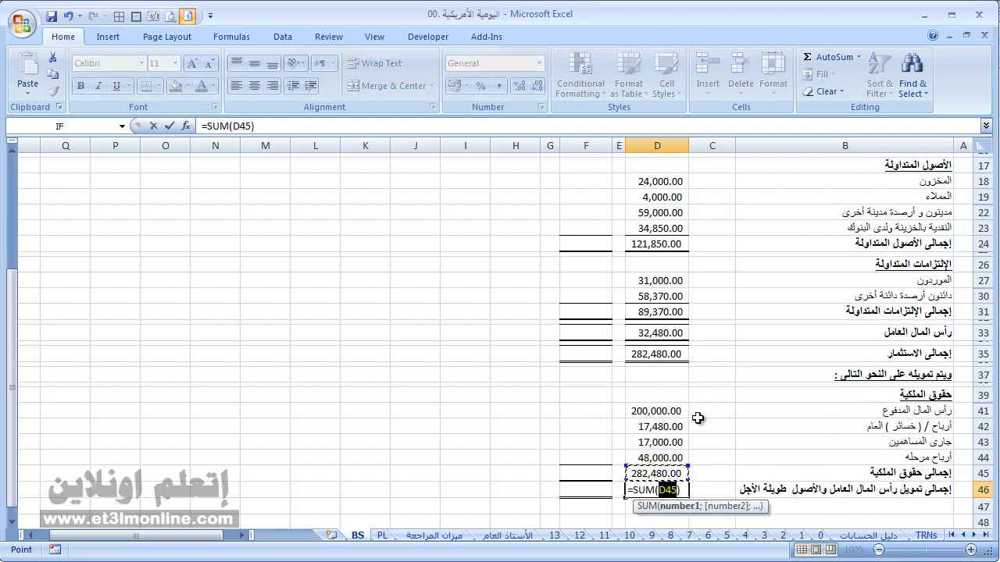
key(Escape)
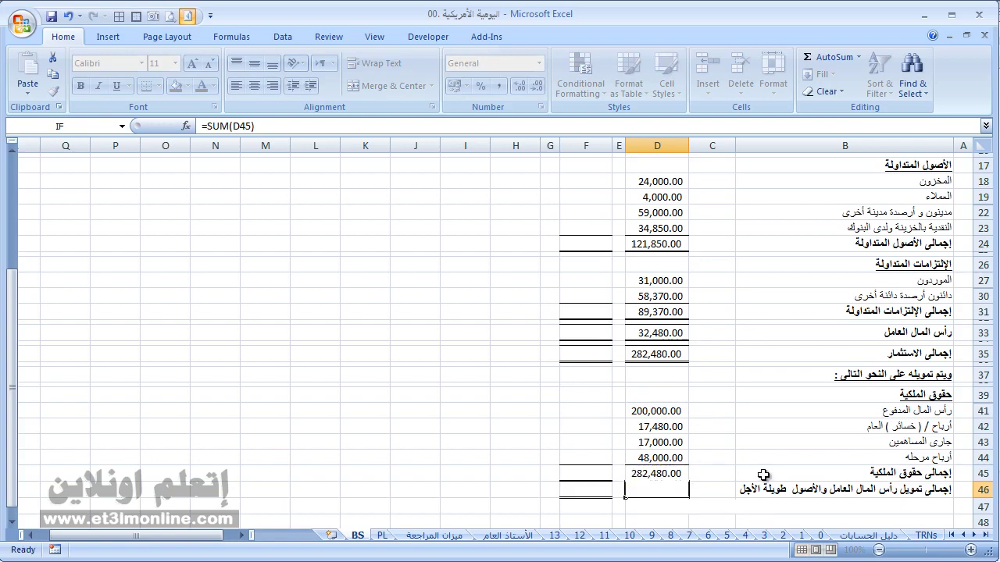
key(Return)
Step: Add a D48 check formula =+D46-D35 that shows zero difference
key(Down)
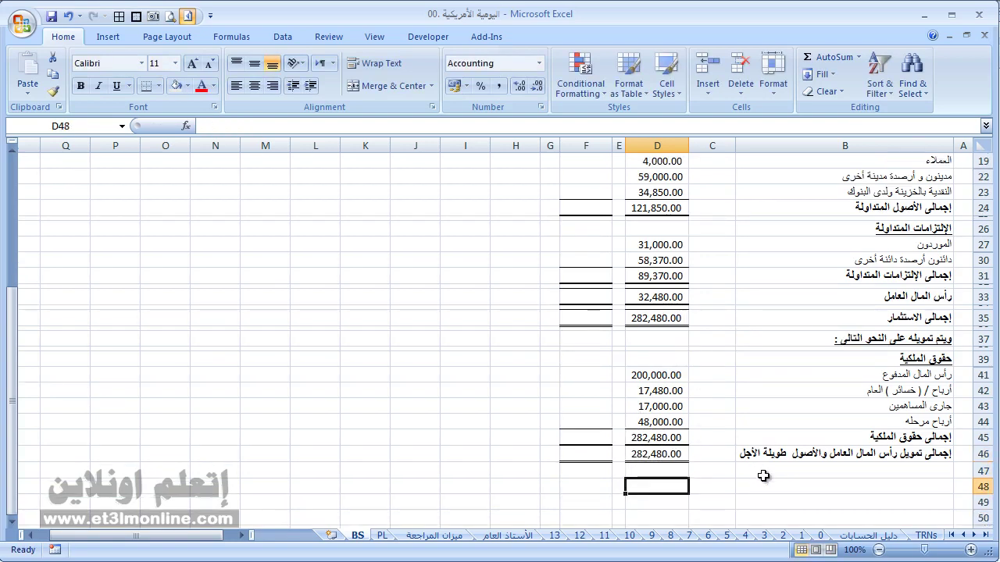
text(+)
key(Up)
key(Up)
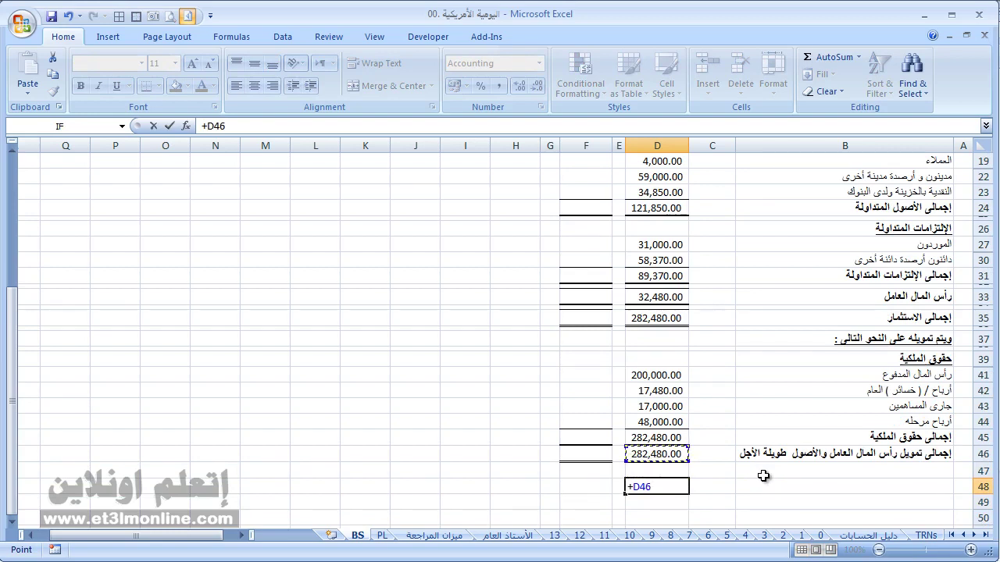
text(-)
click(651, 317)
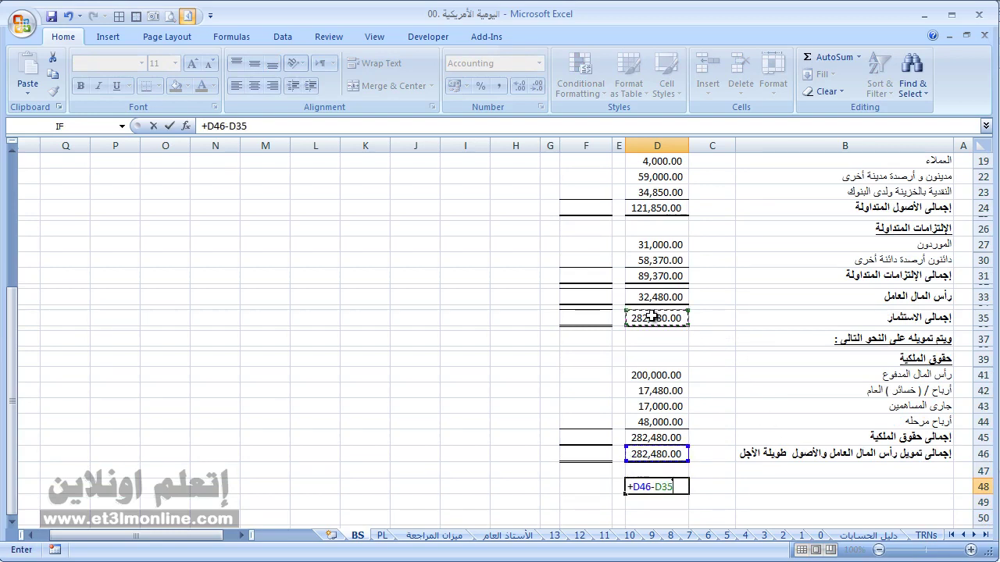
key(Return)
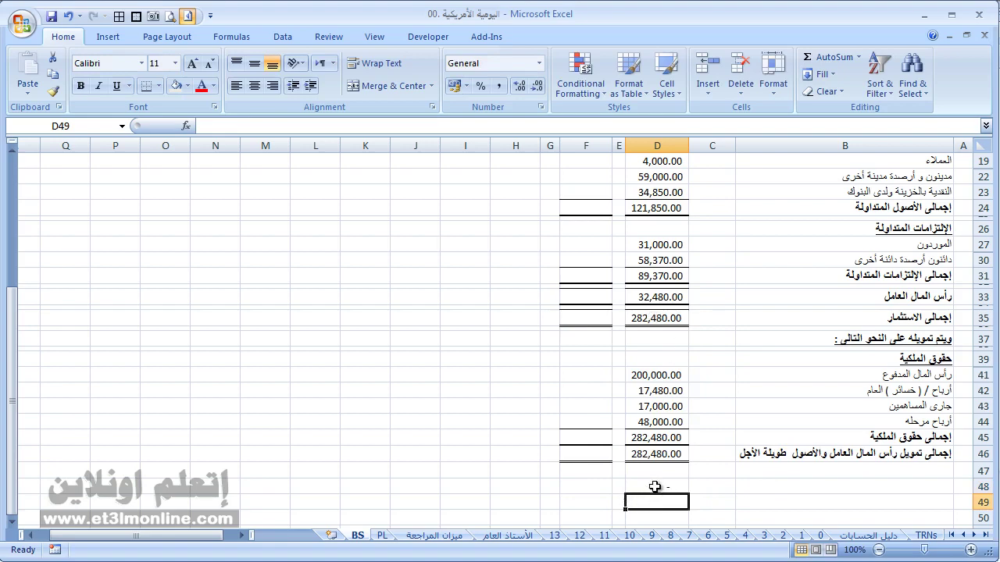
click(656, 484)
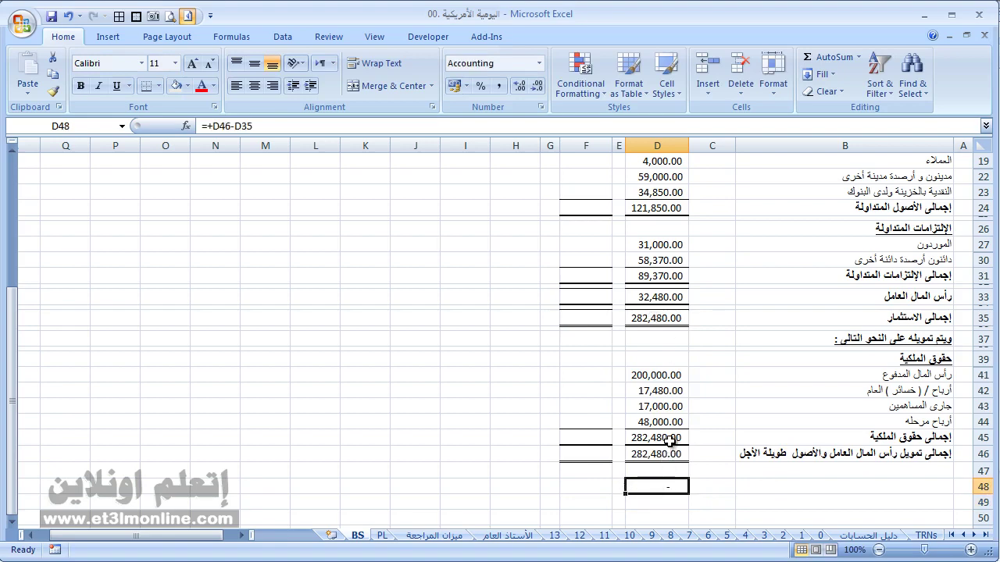
scroll(669, 441, up, 6)
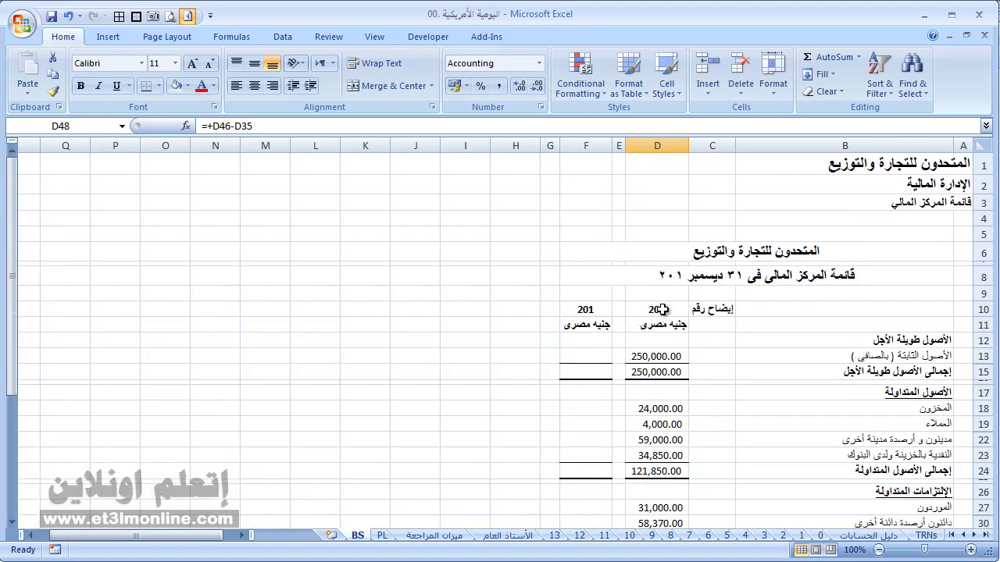
Step: Complete the year in the statement date title by adding the digit ٣
click(664, 310)
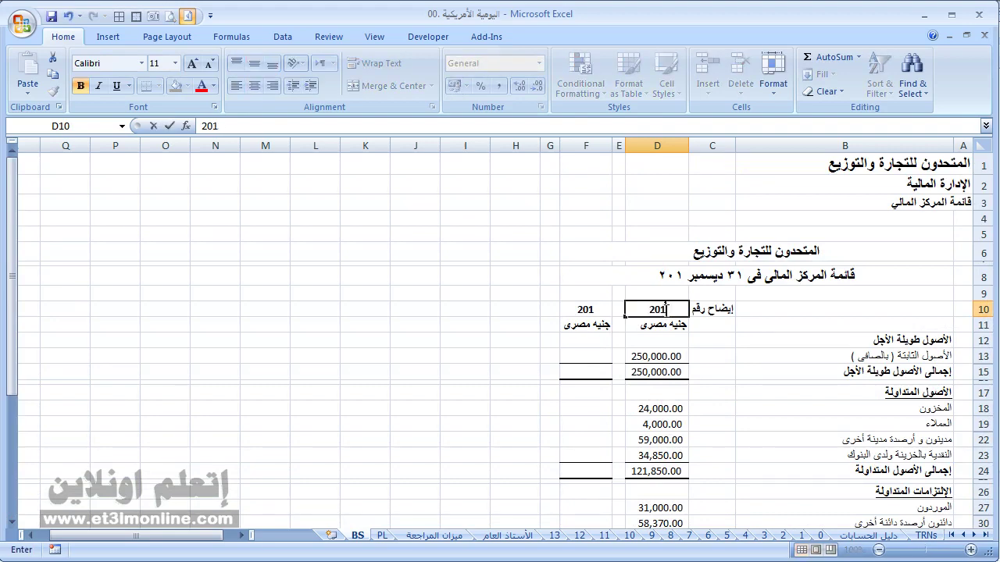
key(Return)
click(867, 280)
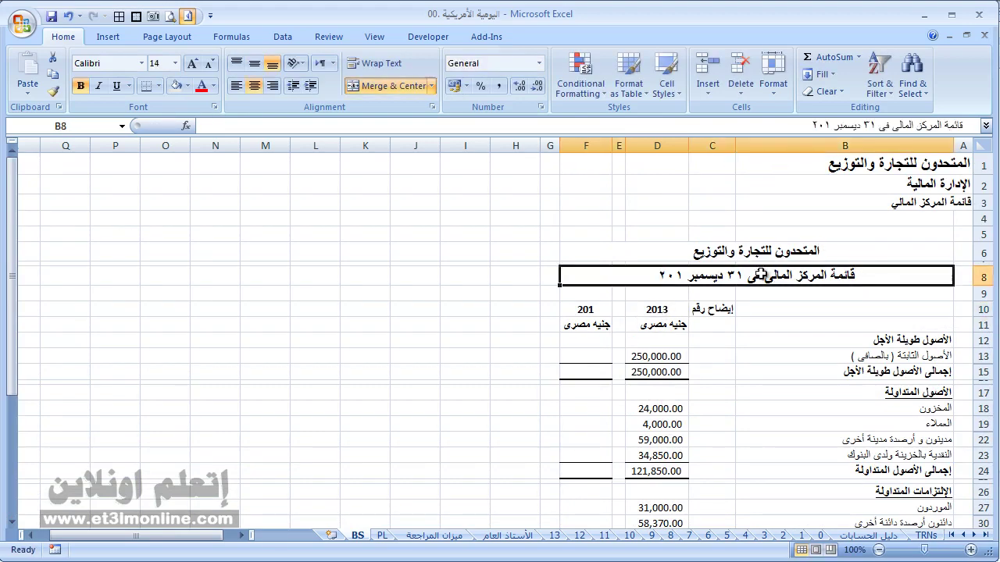
double_click(687, 277)
text(٣)
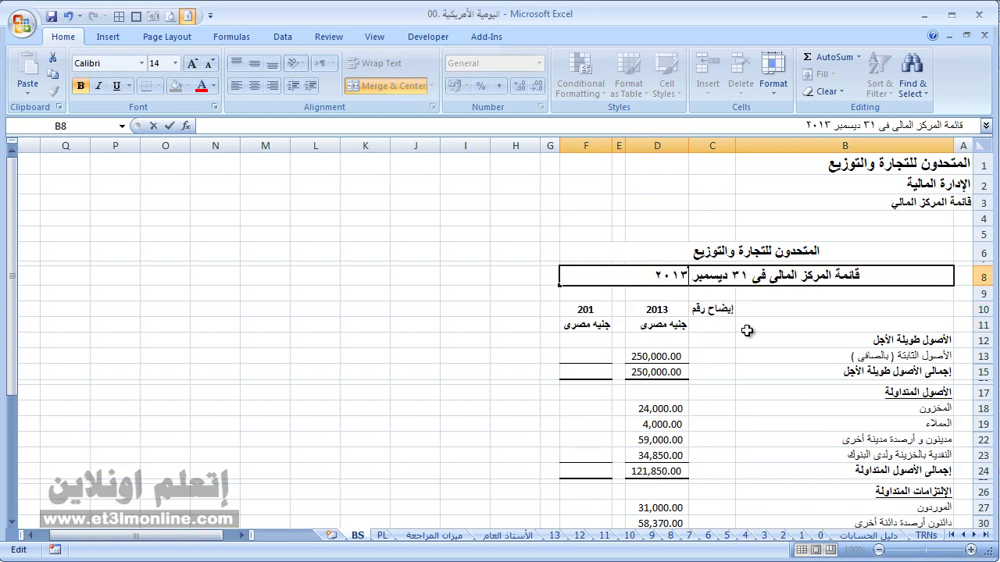
key(ctrl+Return)
Step: Set the comparative year heading F10 to 2012 and review the balance sheet
click(585, 305)
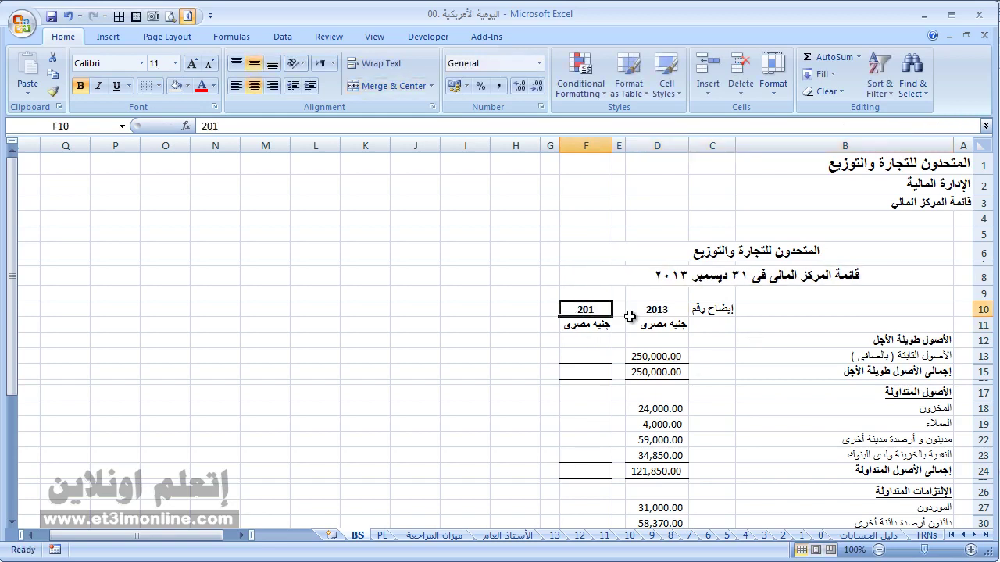
text(2013)
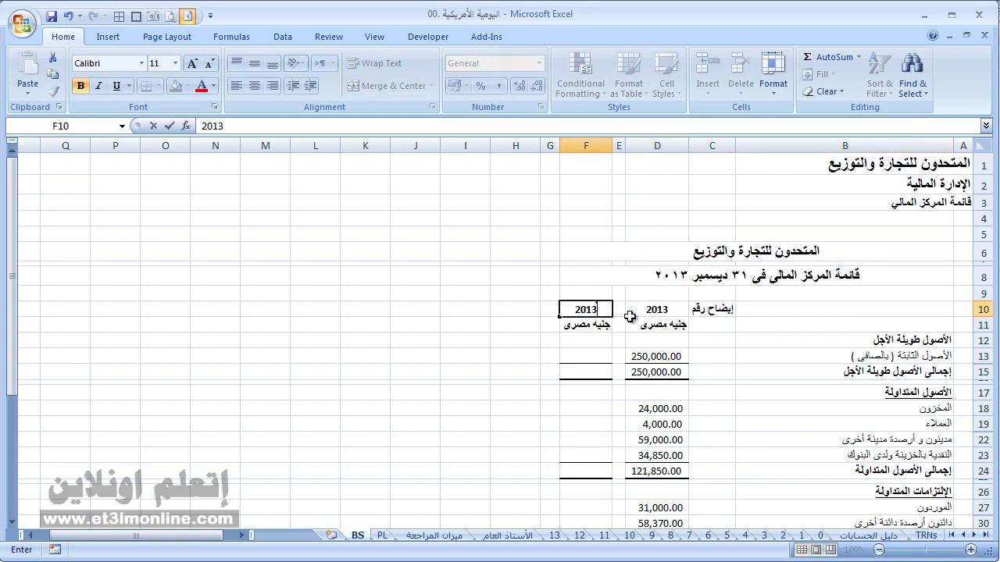
key(BackSpace)
text(2)
key(ctrl+Return)
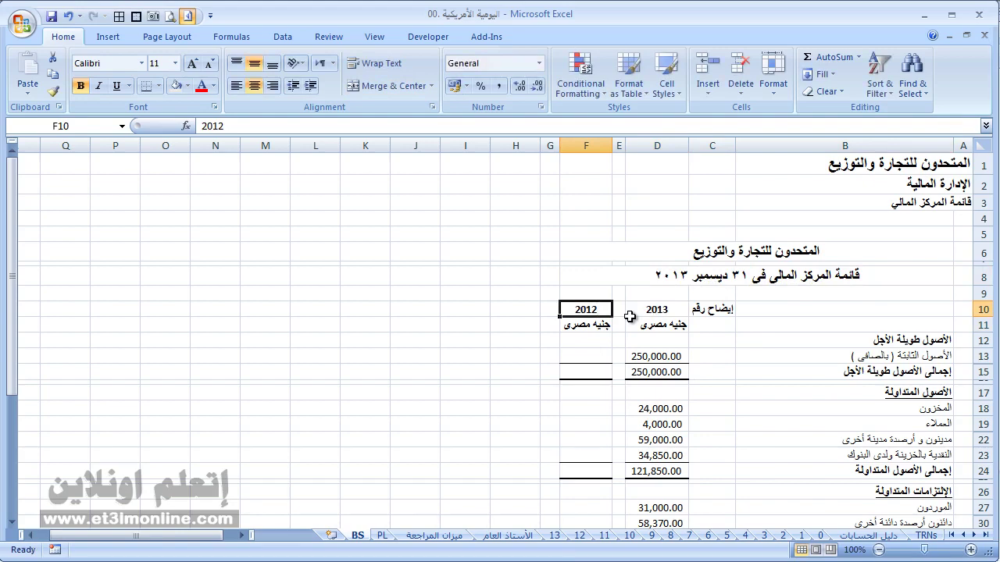
scroll(709, 323, down, 1)
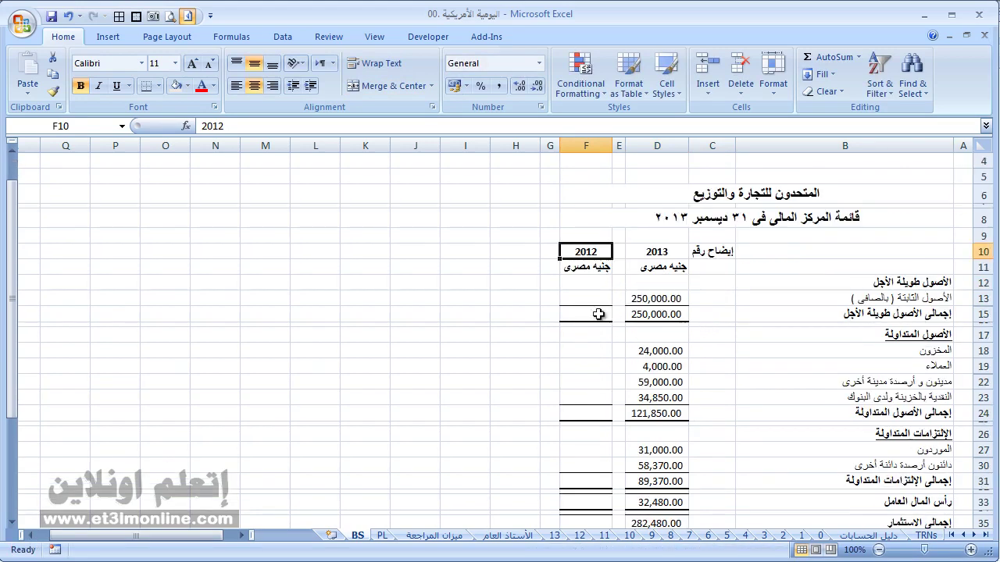
scroll(592, 305, down, 2)
scroll(590, 344, down, 3)
scroll(585, 379, down, 1)
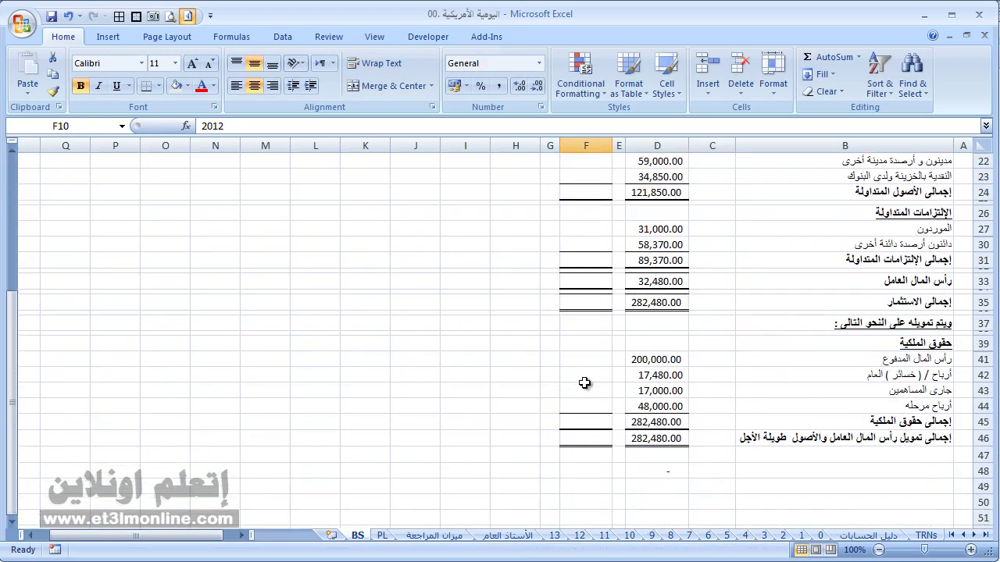
scroll(583, 382, up, 1)
scroll(605, 333, up, 4)
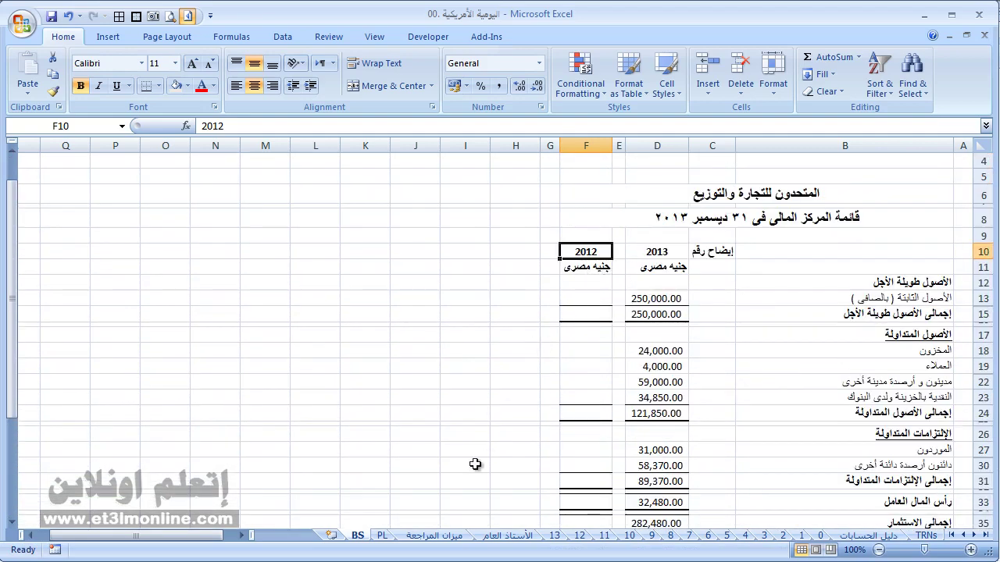
Step: Switch to the PL income statement sheet and select the cost of revenue cell D17
click(383, 536)
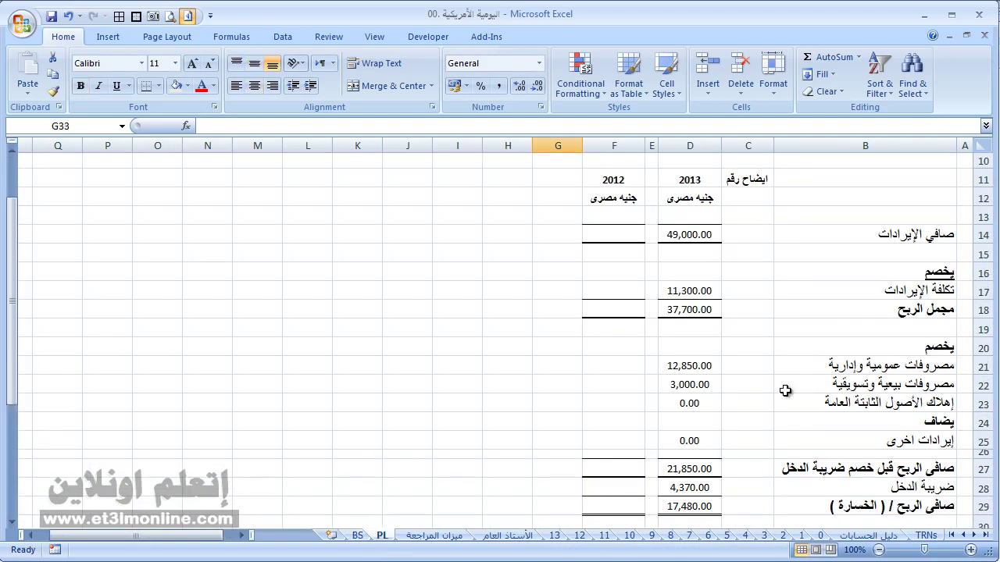
scroll(788, 384, up, 1)
scroll(788, 384, up, 2)
scroll(789, 387, down, 2)
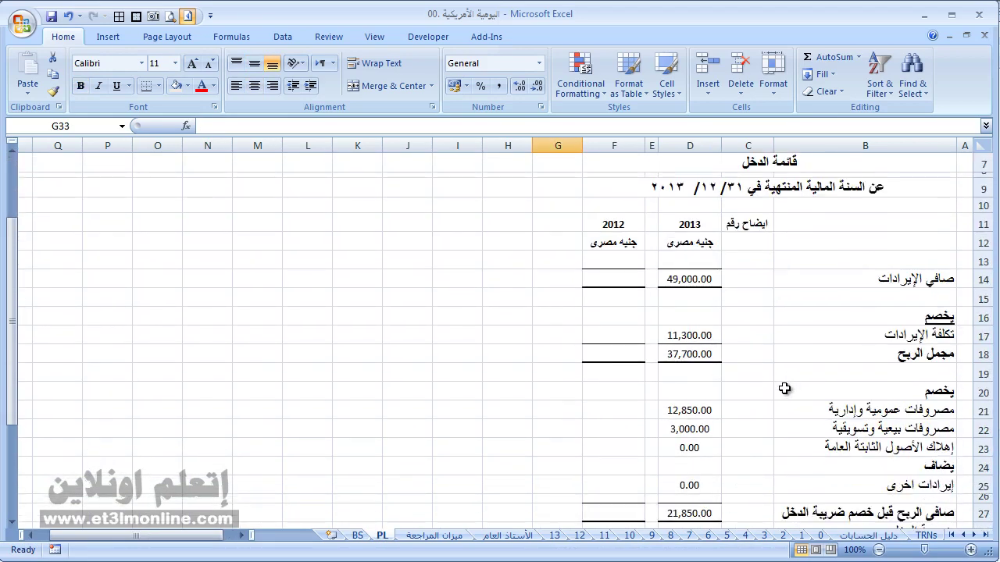
click(686, 338)
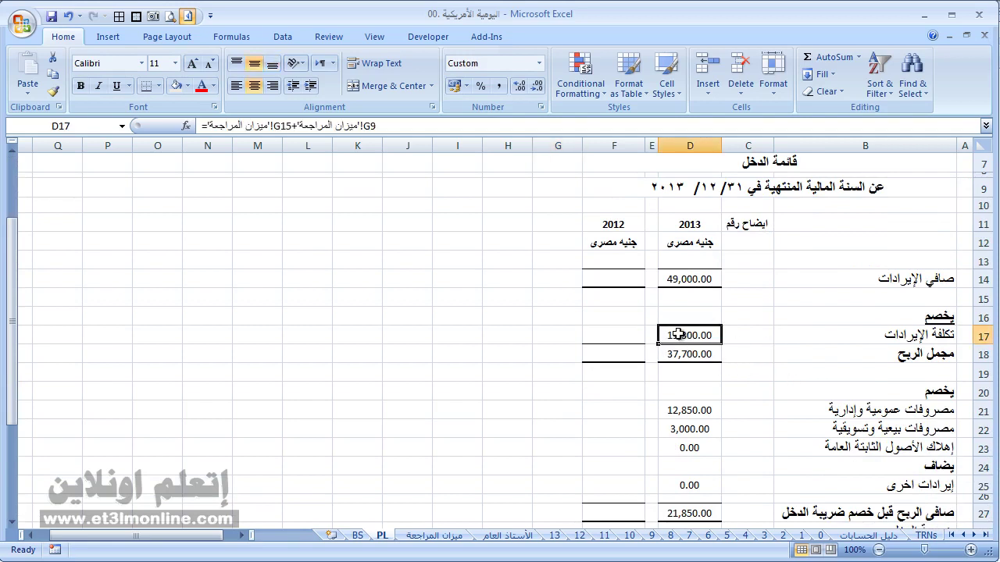
Step: In Format Cells for D17, trim the custom number code down to (#,##0.00)
right_click(678, 335)
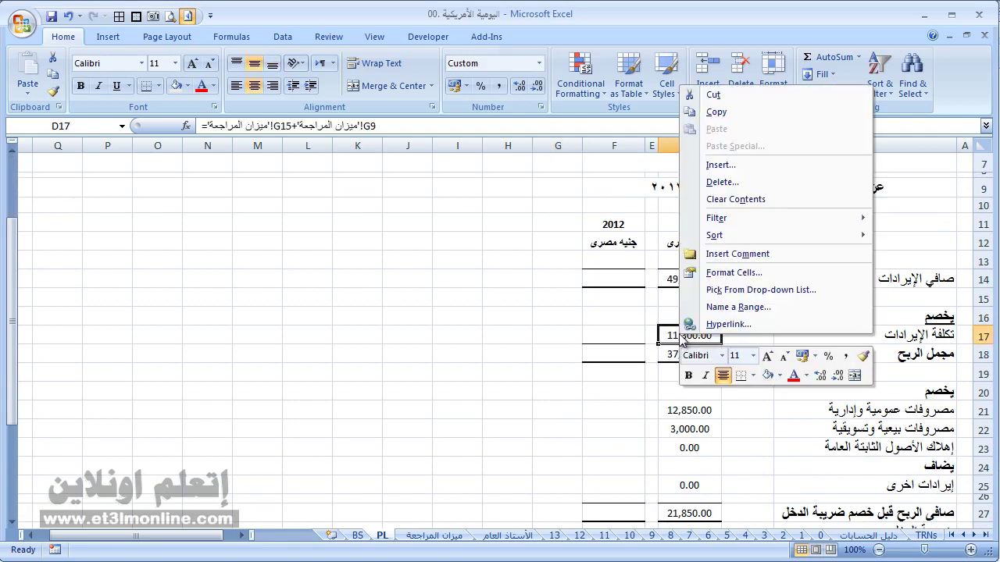
click(732, 272)
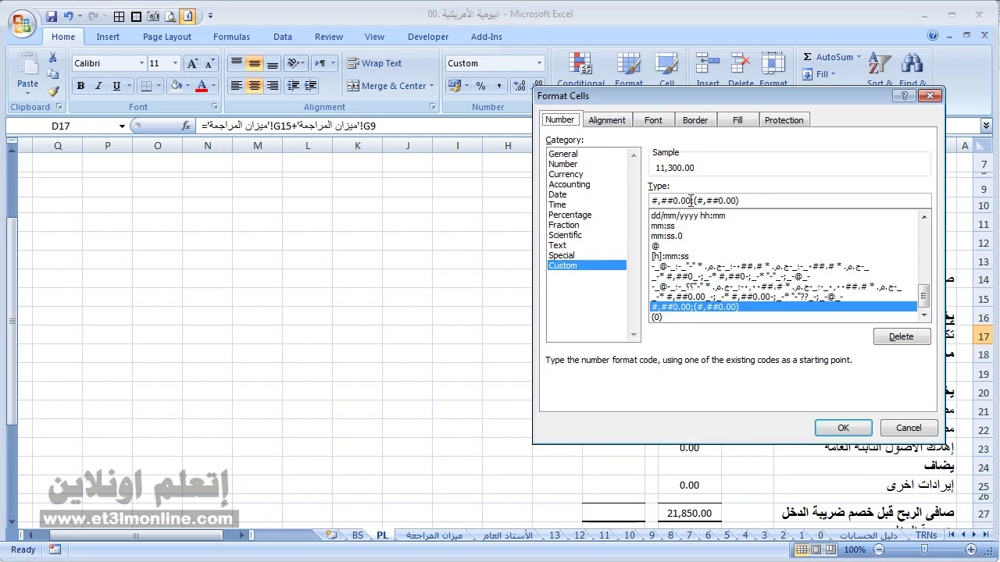
drag(691, 201, 665, 201)
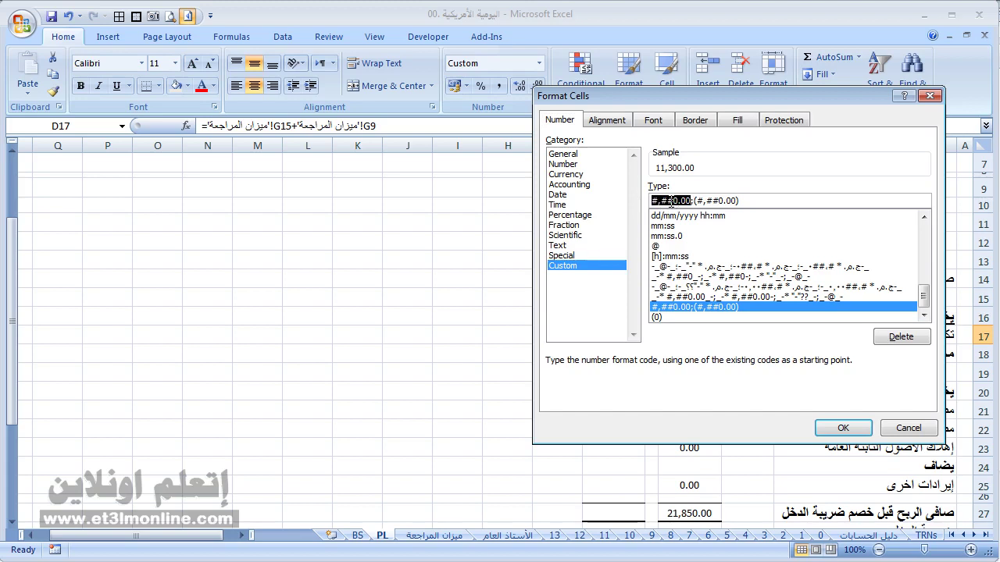
click(753, 201)
key(BackSpace)
key(BackSpace)
key(BackSpace)
key(BackSpace)
key(BackSpace)
key(BackSpace)
key(BackSpace)
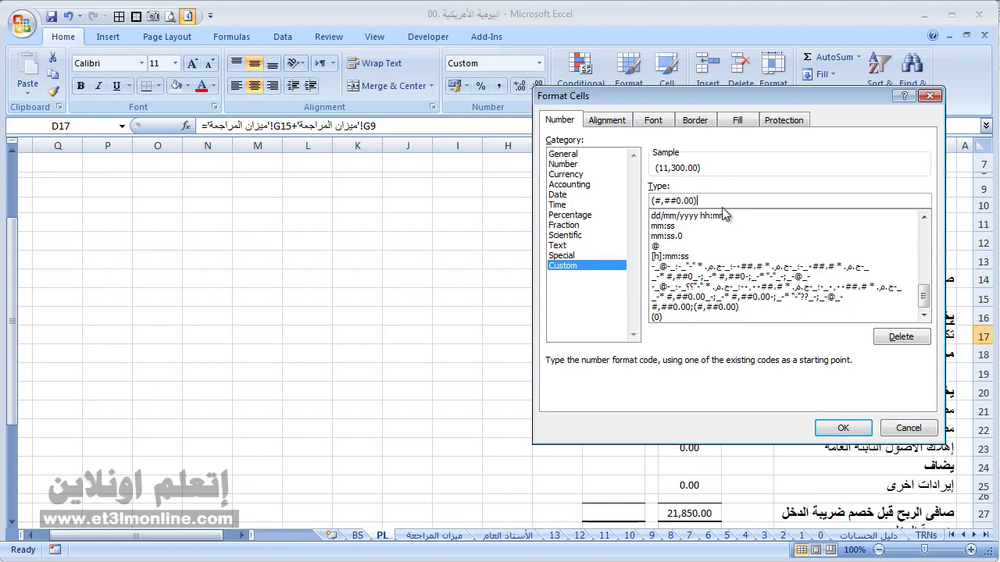
Step: Replace D17's custom code with (0.00) so cost of revenue shows (11300.00)
drag(717, 201, 571, 203)
key(BackSpace)
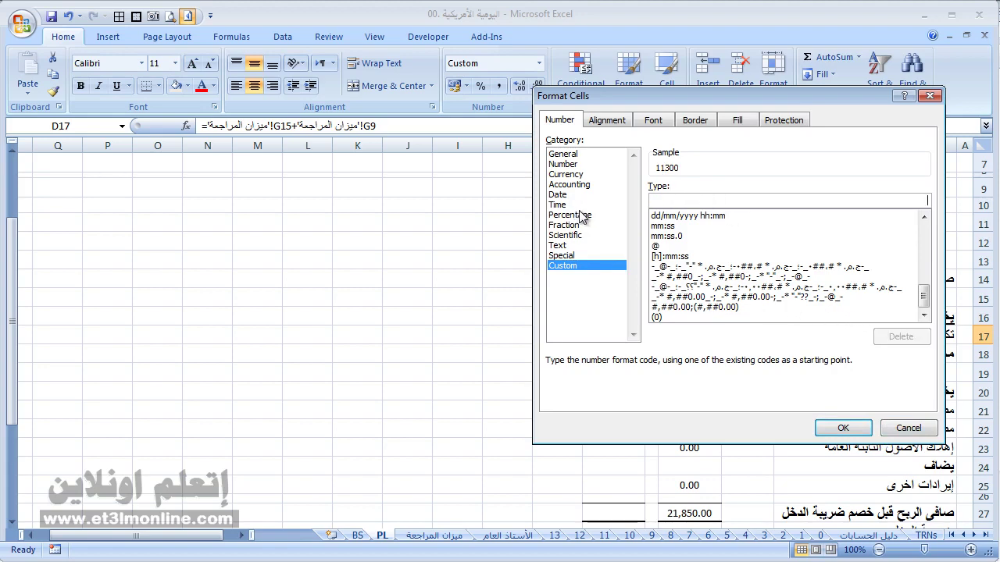
mouse_move(695, 103)
mouse_down()
mouse_move(416, 123)
mouse_move(498, 108)
mouse_up()
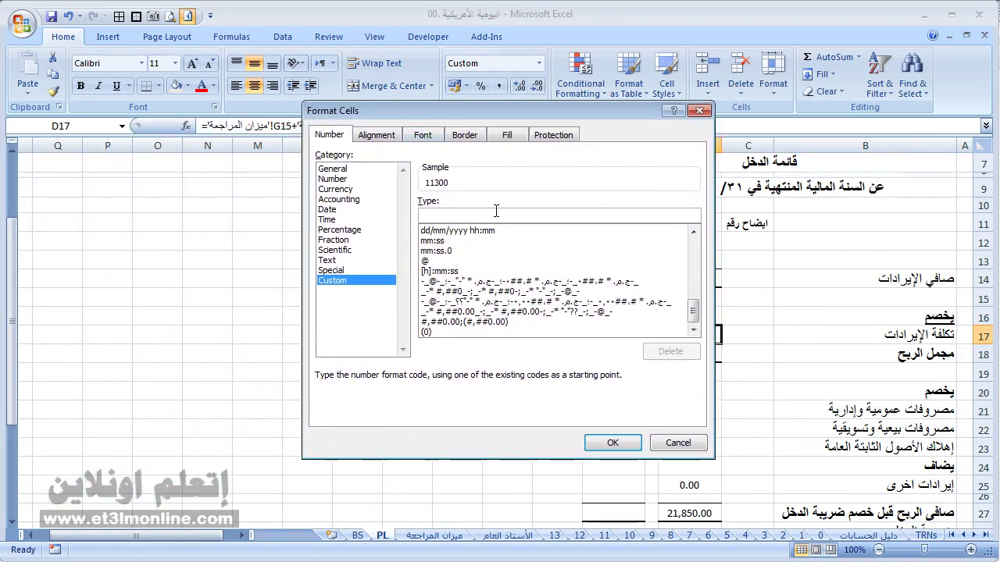
text(0)
text(.00)
drag(463, 115, 330, 115)
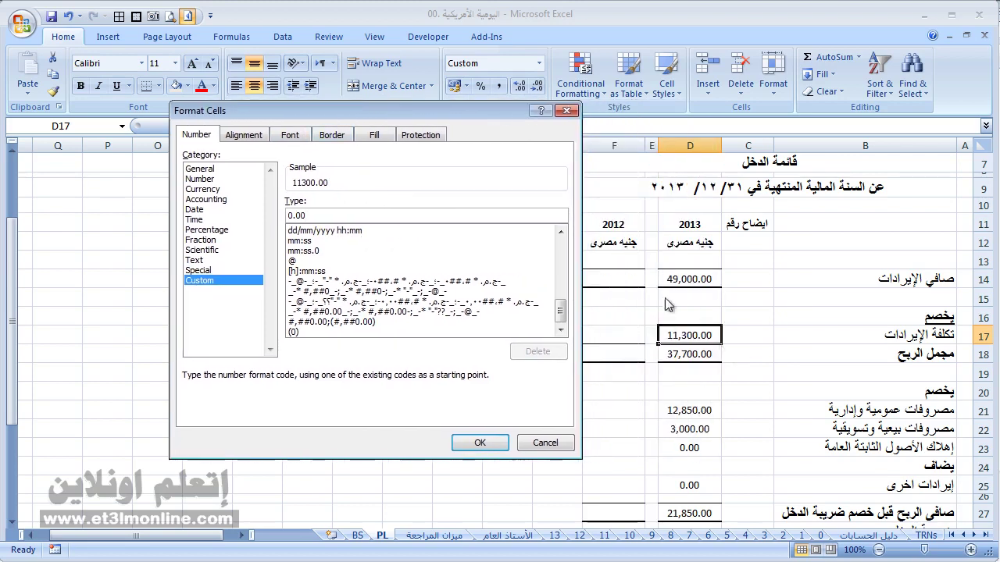
drag(319, 116, 436, 119)
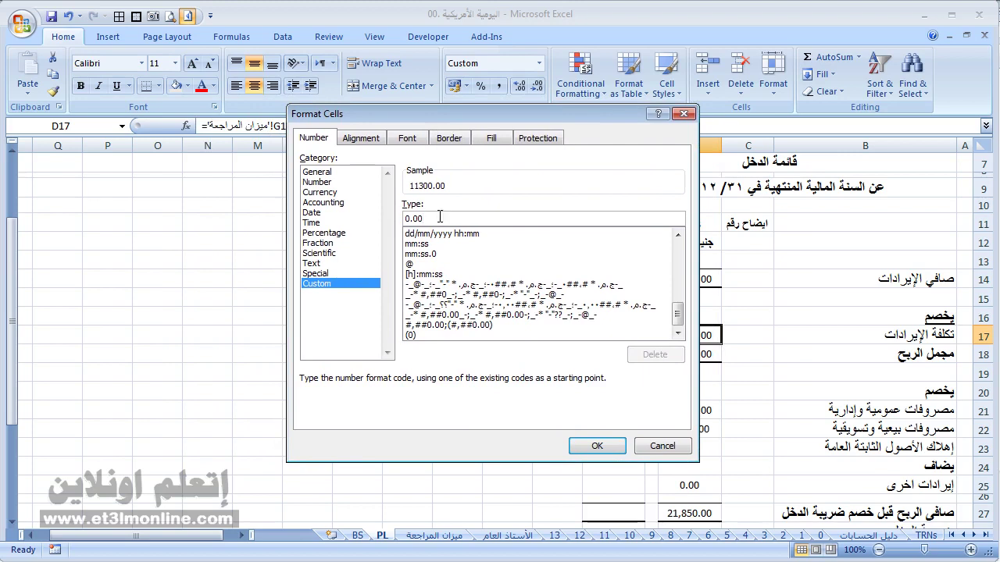
text(()
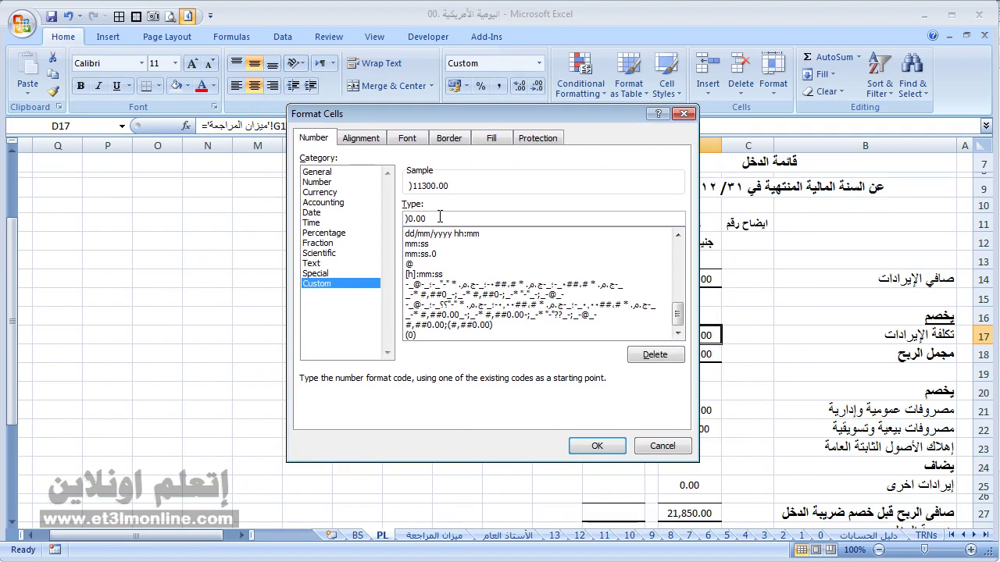
key(BackSpace)
text(()
click(598, 443)
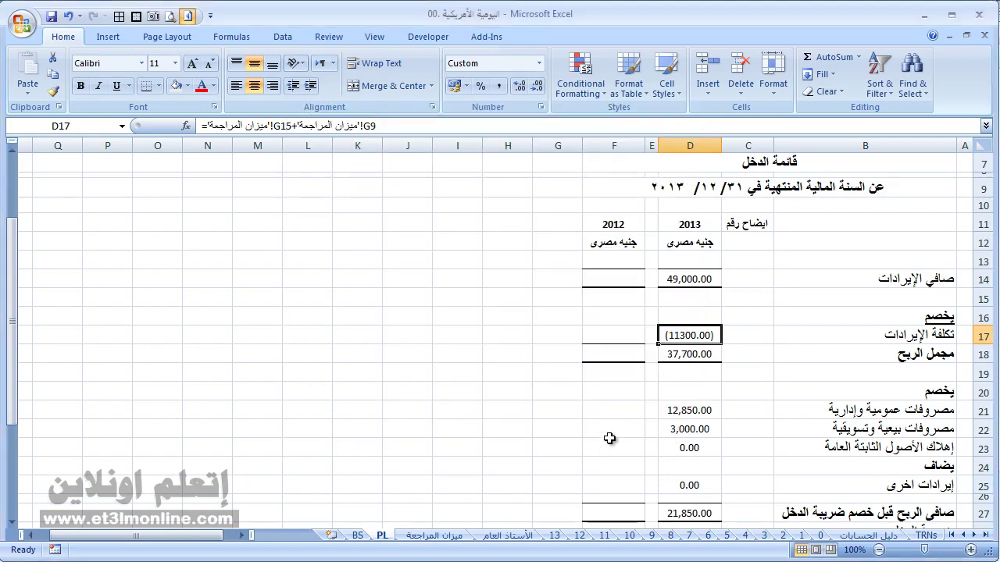
Step: Copy D17's parenthesized format onto the expense cells D21:D23 with Format Painter
click(690, 316)
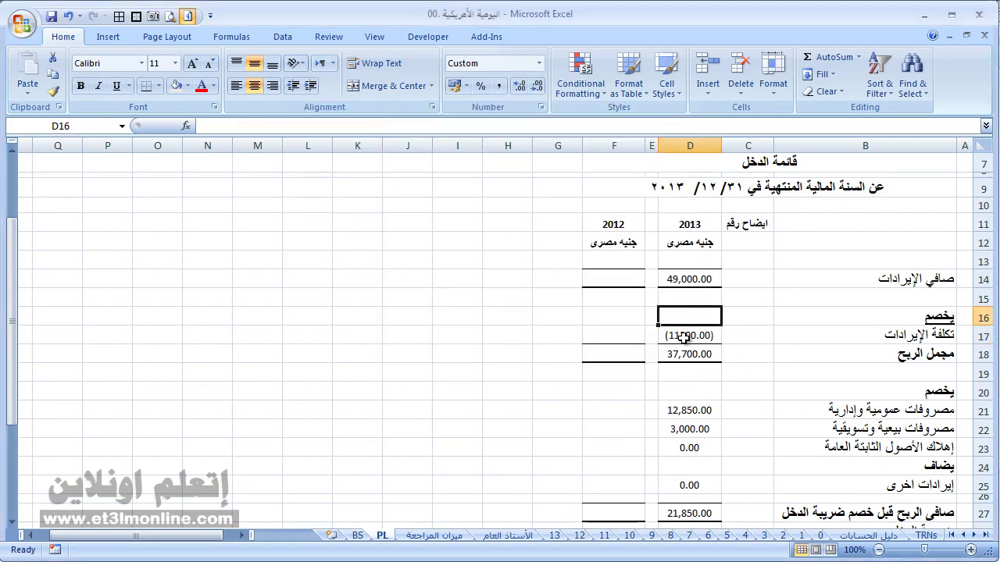
right_click(685, 337)
click(870, 361)
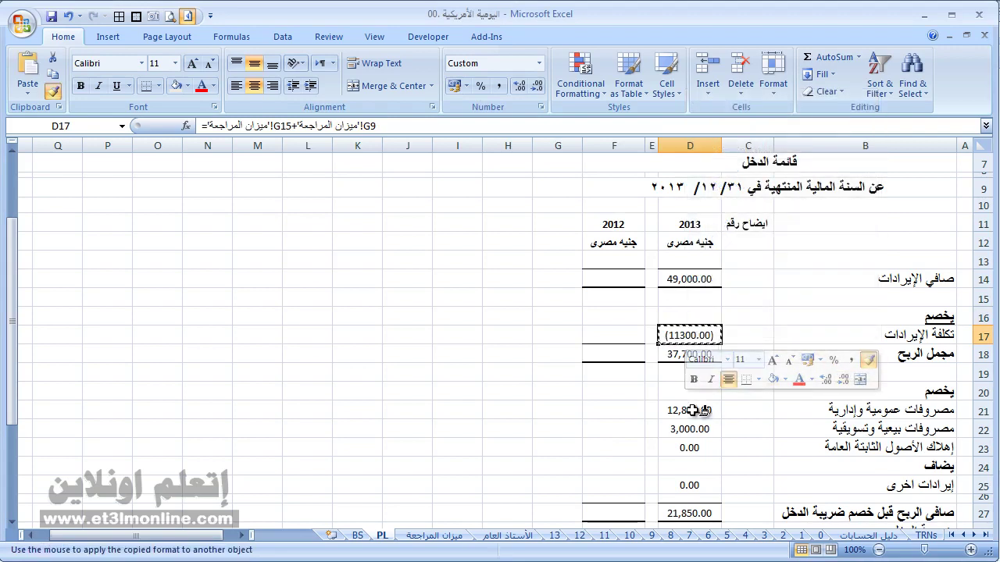
drag(690, 410, 696, 449)
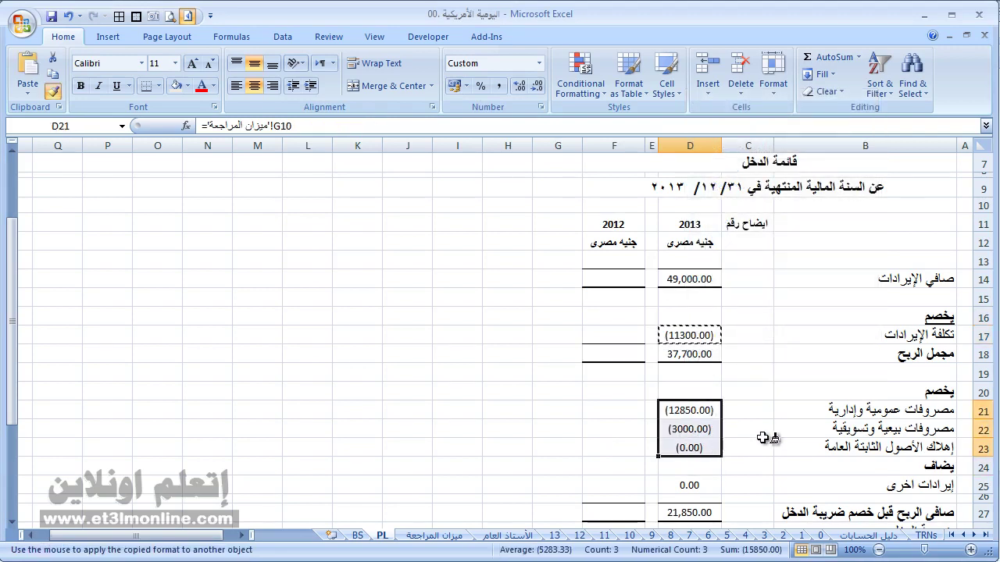
Step: Paint D25's plain format onto D23 so the depreciation line shows 0.00
click(639, 407)
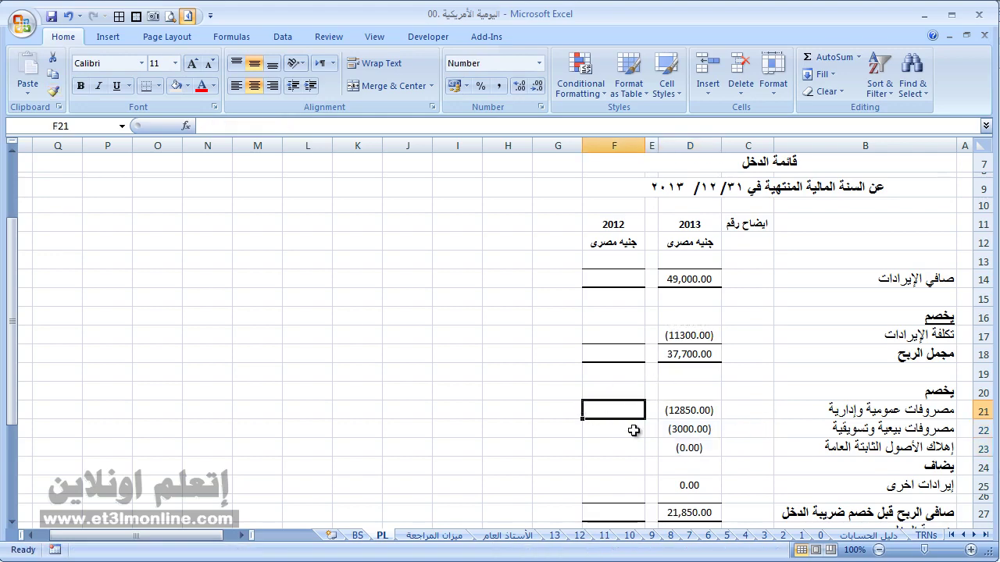
click(700, 450)
right_click(698, 485)
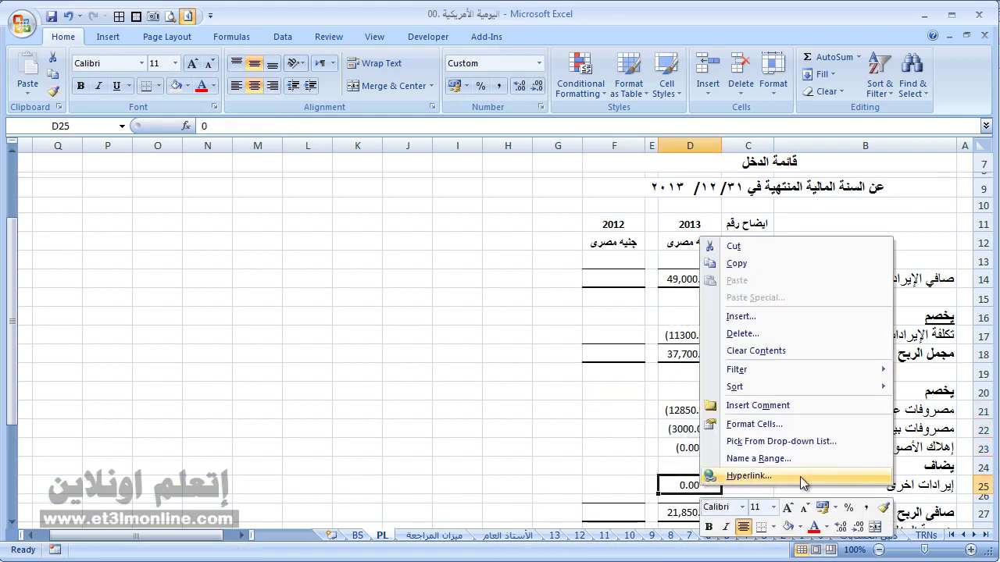
click(884, 507)
click(689, 448)
click(557, 435)
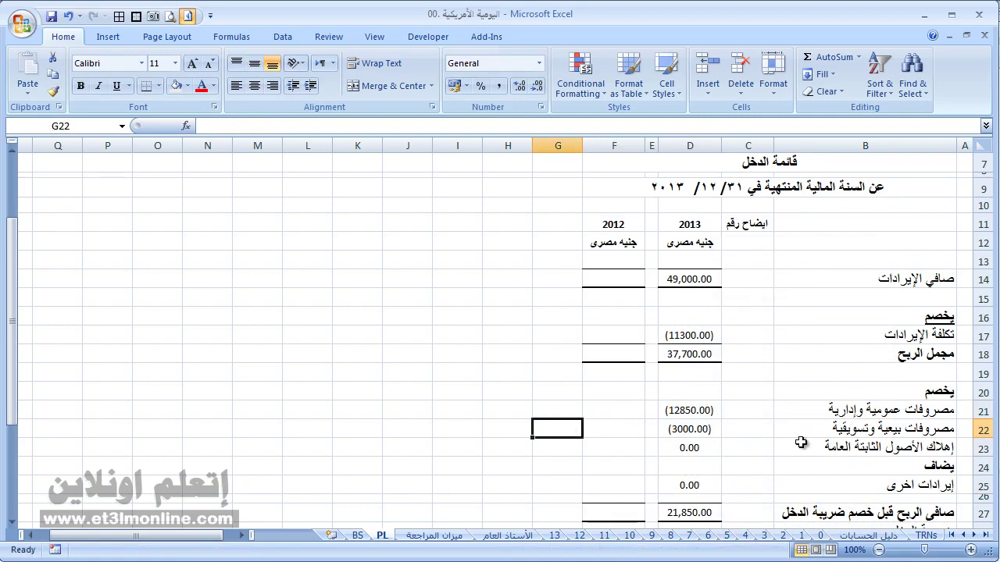
Step: Paint D22's parenthesized format onto D28 so income tax shows (4370.00)
scroll(769, 371, down, 4)
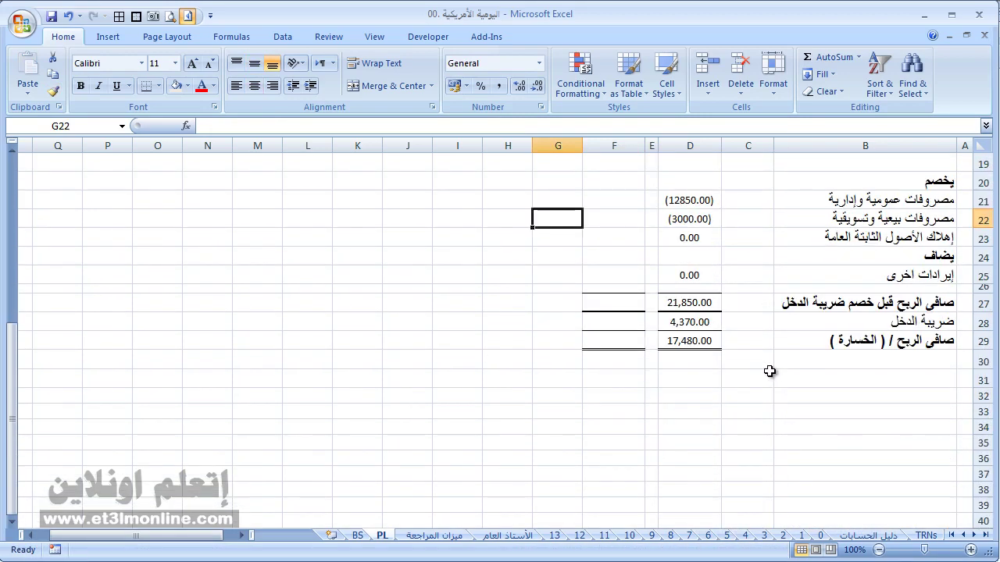
right_click(706, 221)
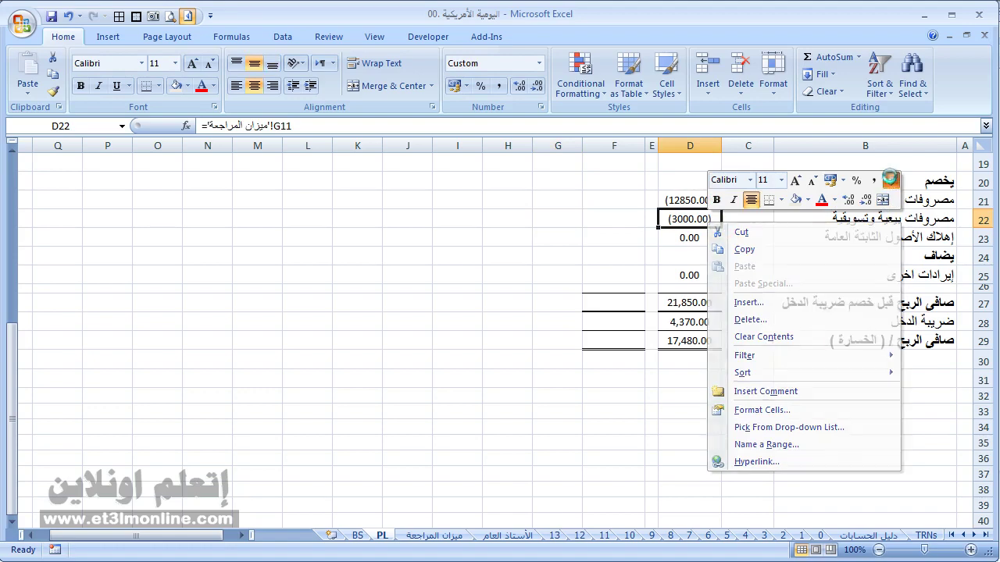
click(892, 182)
click(699, 322)
click(416, 336)
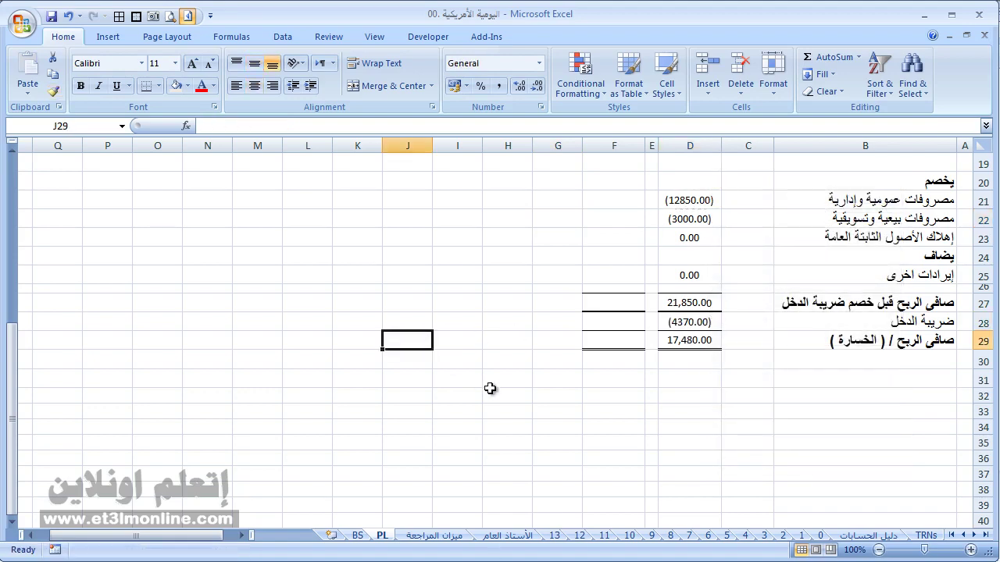
scroll(552, 409, up, 5)
scroll(649, 386, up, 1)
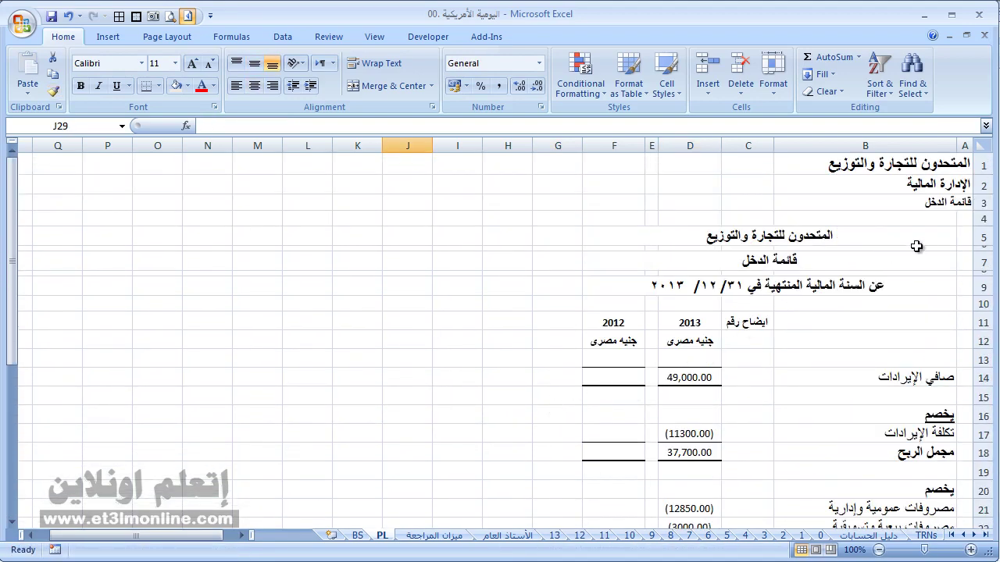
click(969, 234)
scroll(556, 308, down, 5)
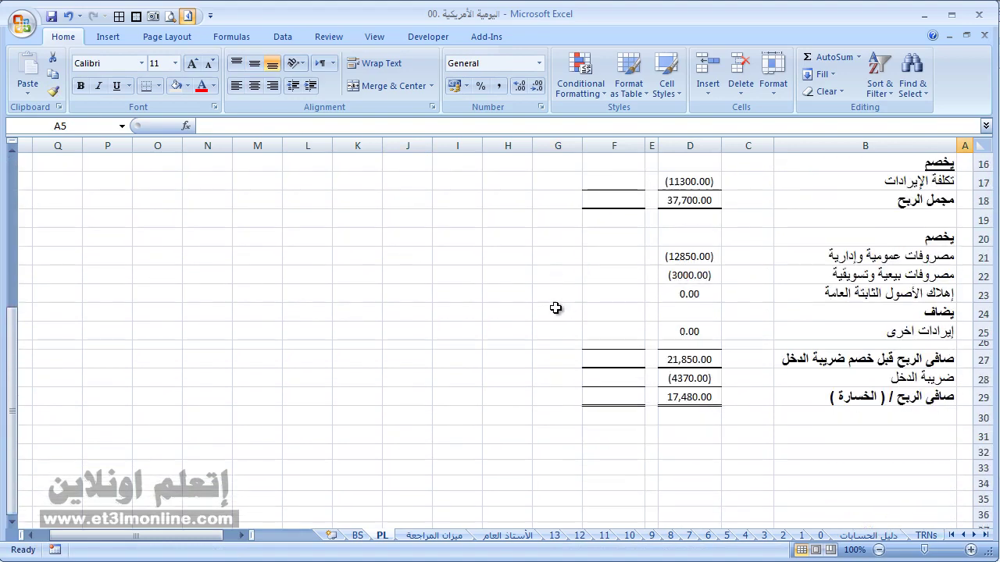
shift+click(575, 418)
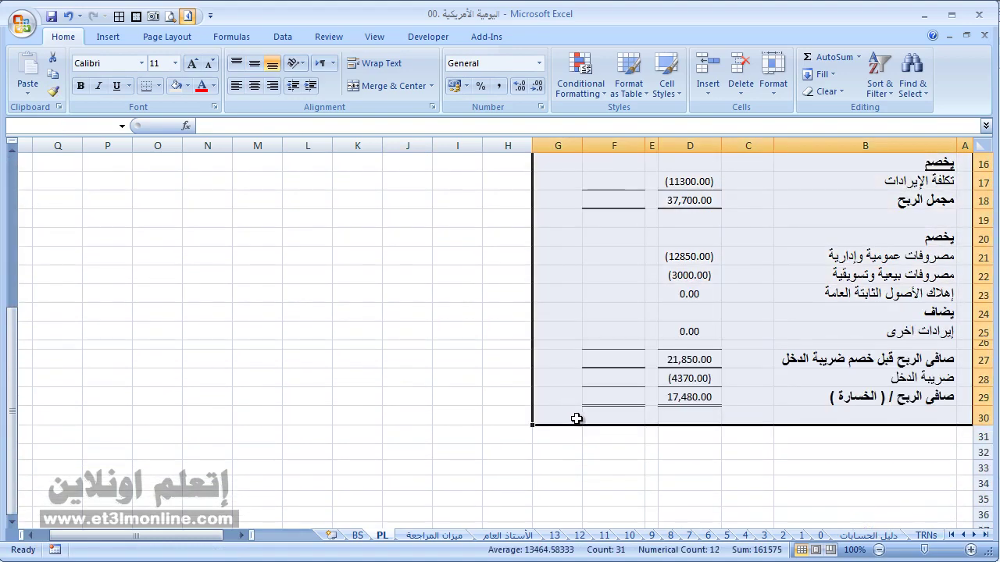
click(168, 37)
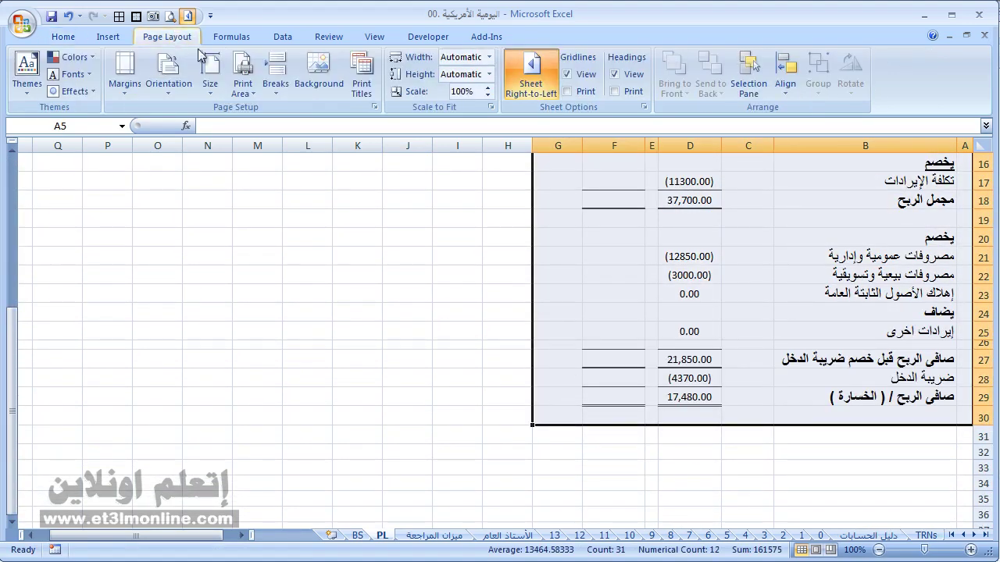
click(243, 86)
click(273, 107)
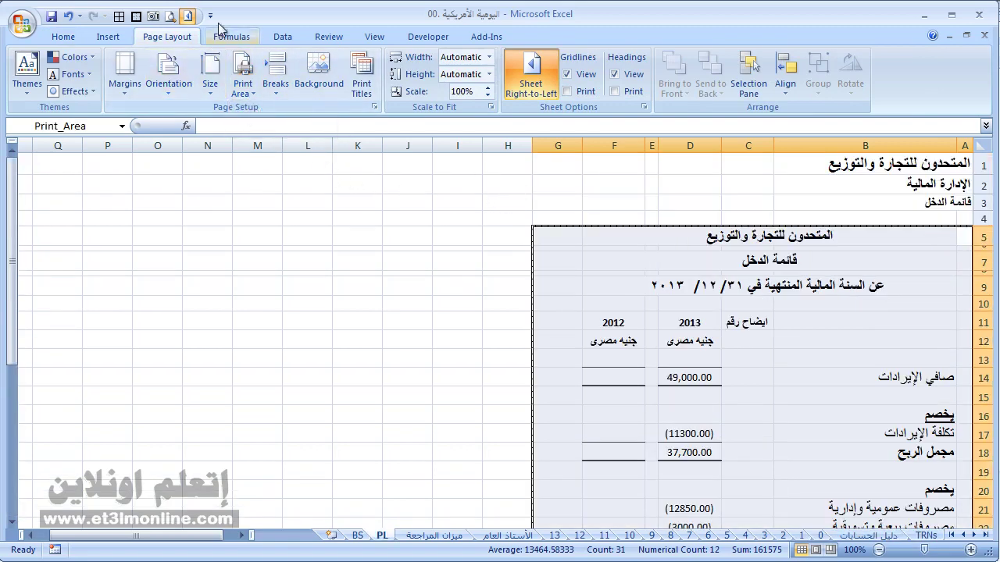
click(172, 17)
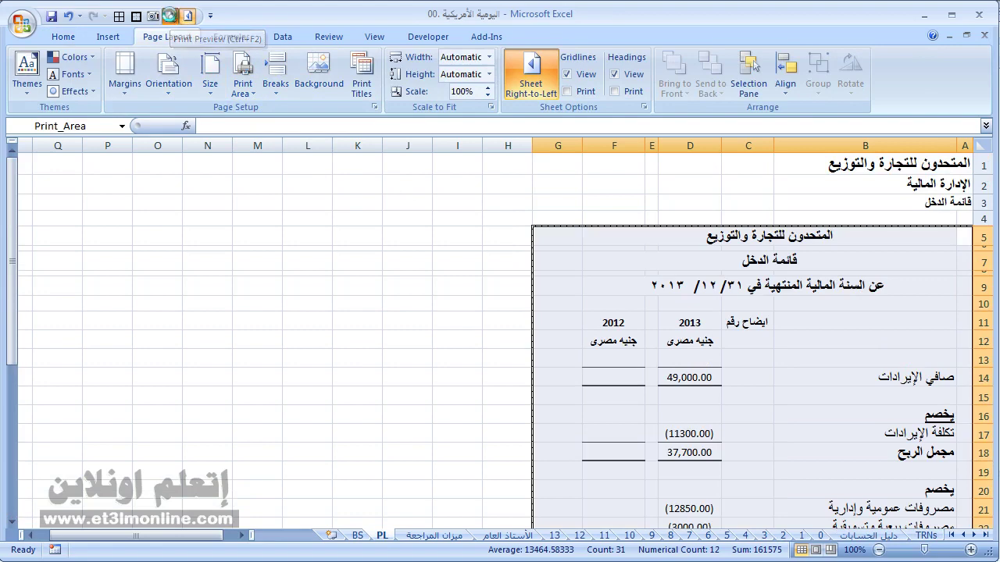
click(566, 226)
scroll(566, 234, up, 1)
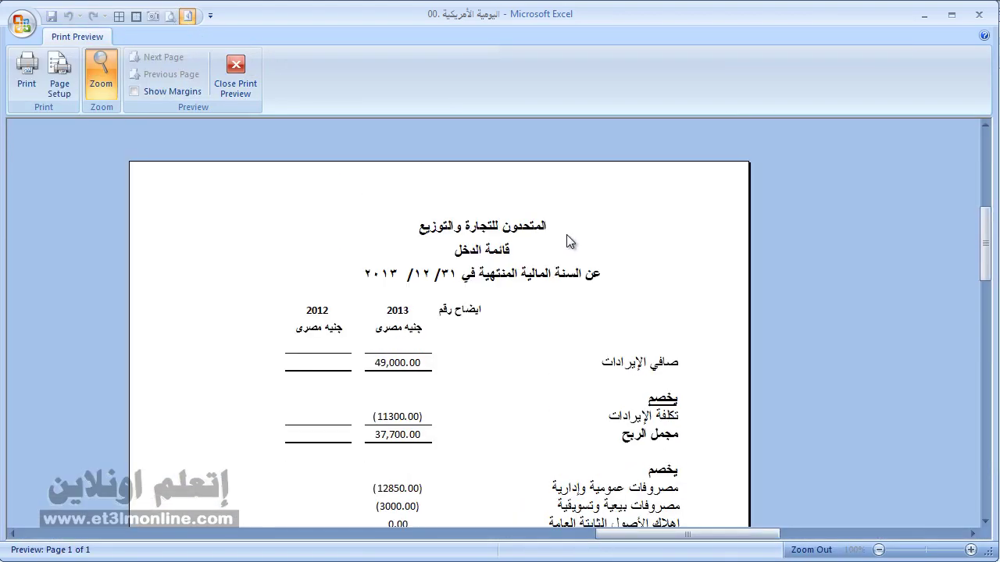
scroll(563, 265, down, 2)
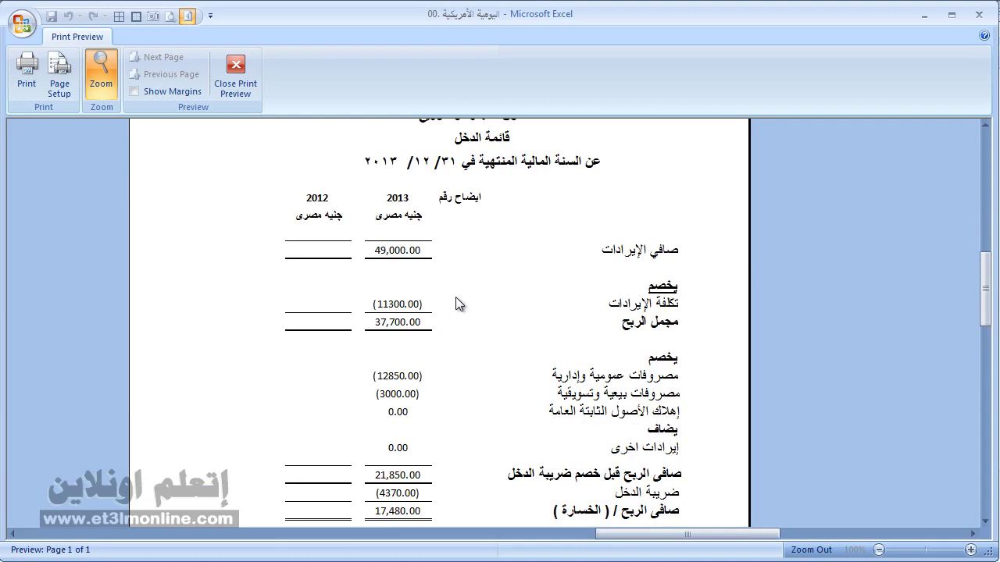
key(Escape)
Step: Right-align the 2013 amounts in D14:D30 of the income statement
drag(692, 378, 732, 384)
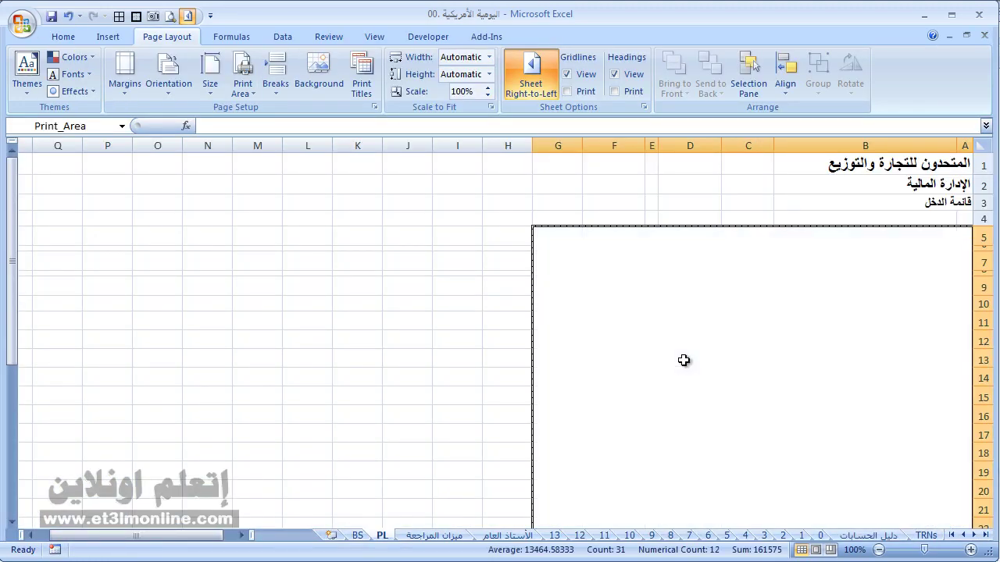
scroll(685, 395, down, 5)
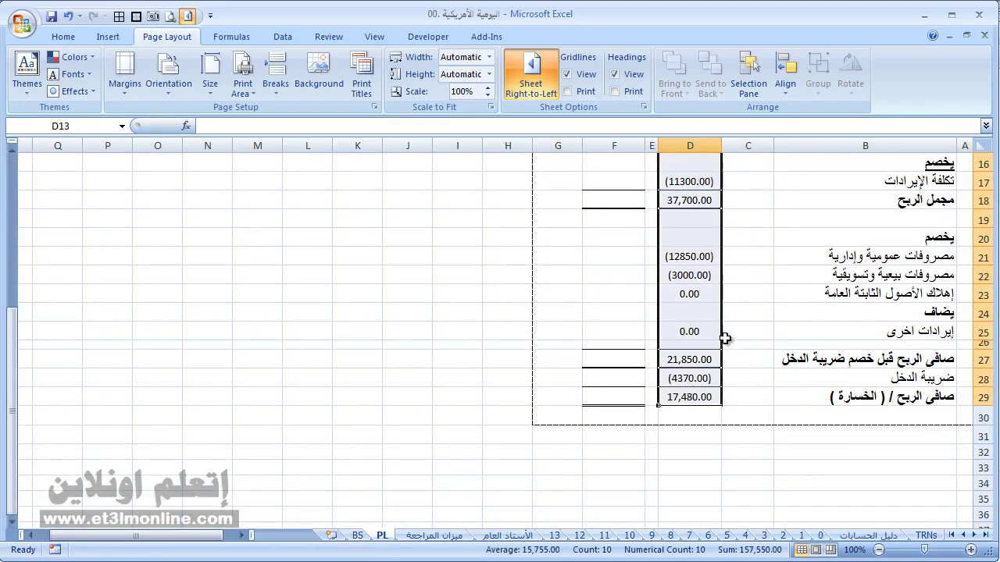
click(64, 37)
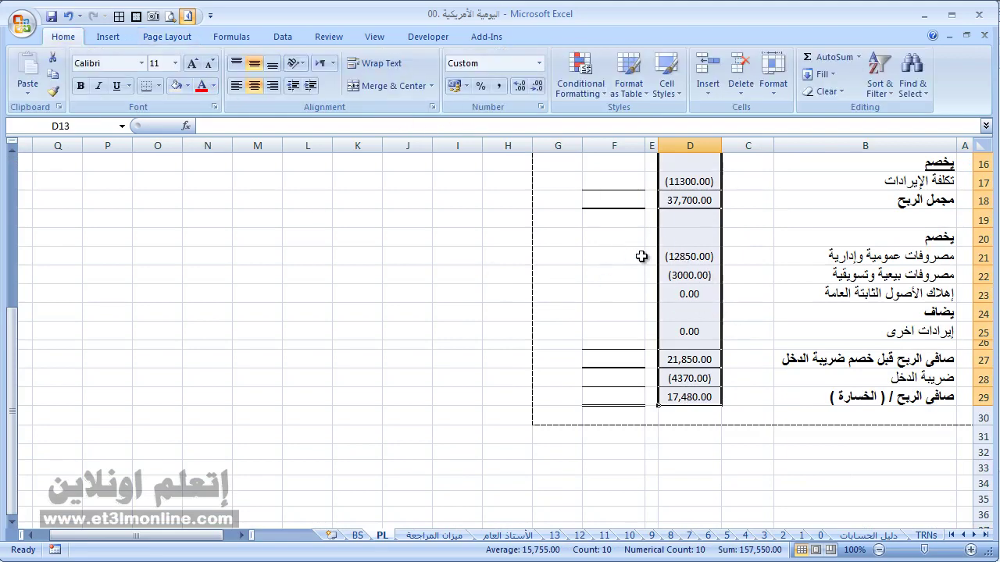
scroll(348, 191, up, 4)
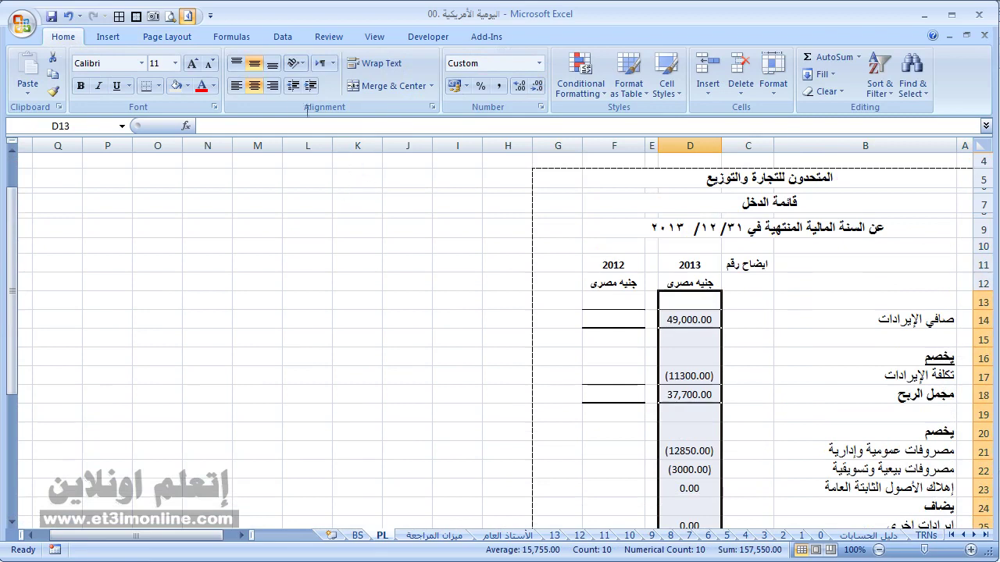
click(237, 86)
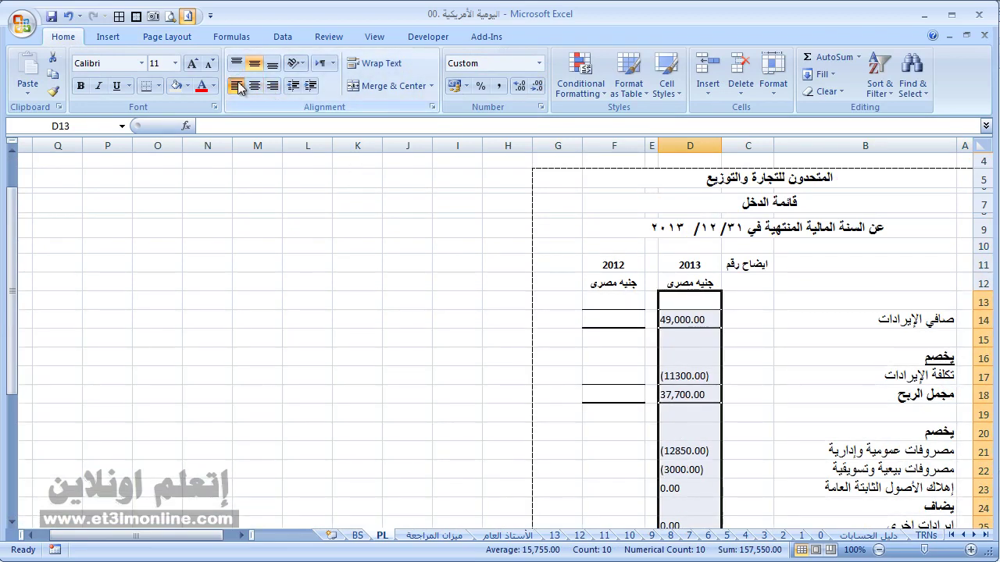
click(270, 86)
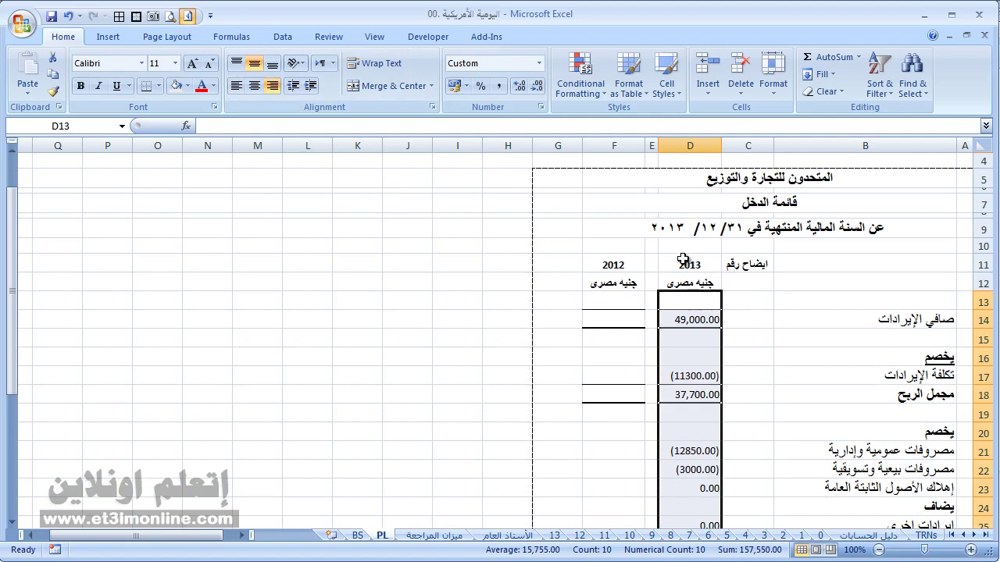
Step: Open Print Preview of the income statement and zoom in on the page
key(ctrl+F2)
click(512, 241)
scroll(320, 172, down, 2)
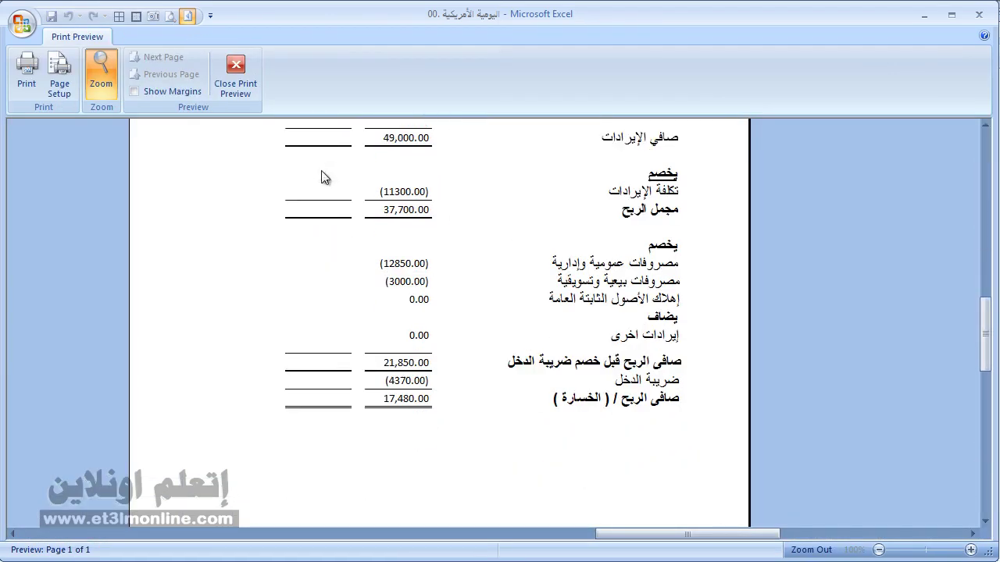
scroll(324, 177, up, 4)
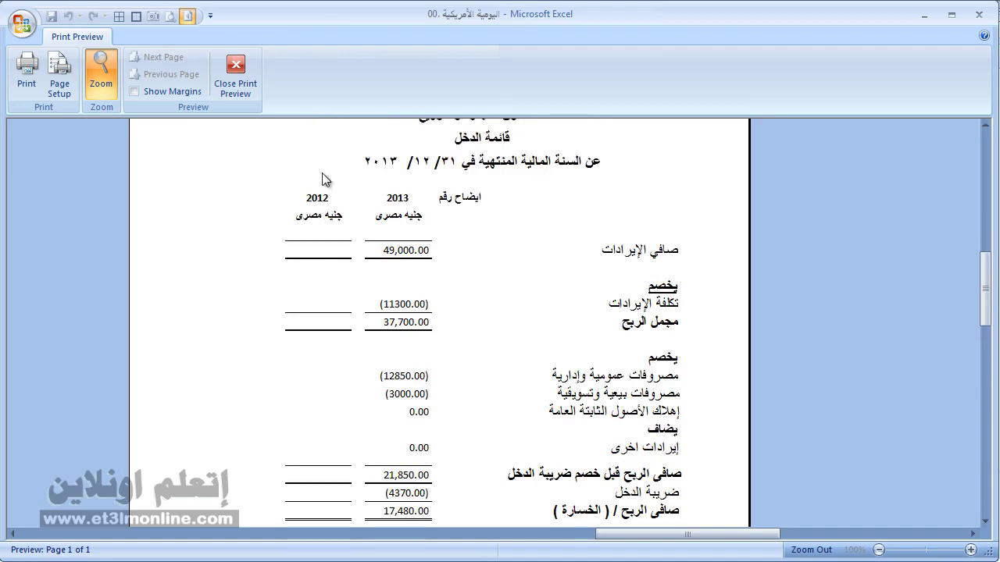
scroll(325, 181, down, 2)
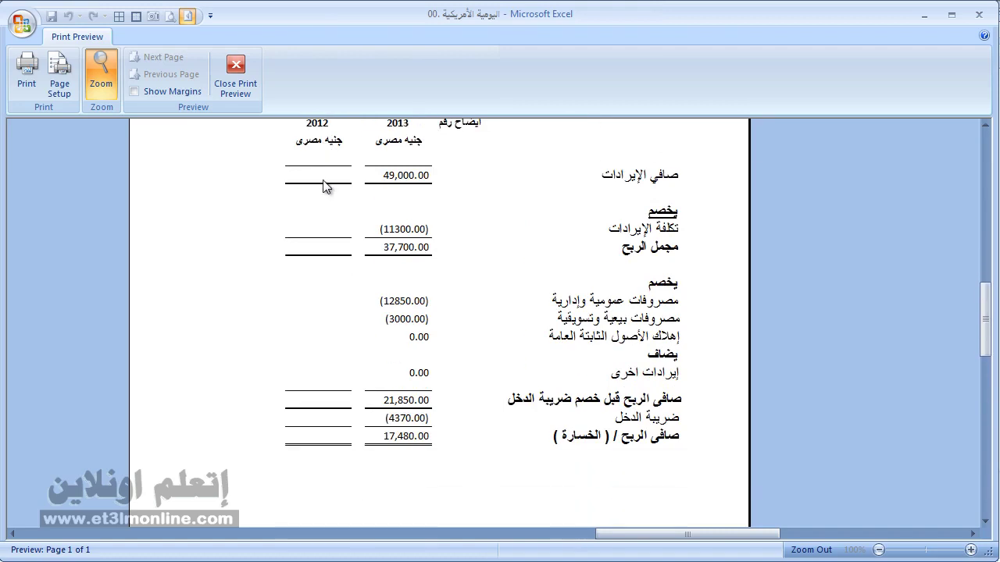
Step: Turn on Center on page Horizontally in Page Setup margins and return to the worksheet
click(75, 89)
click(173, 112)
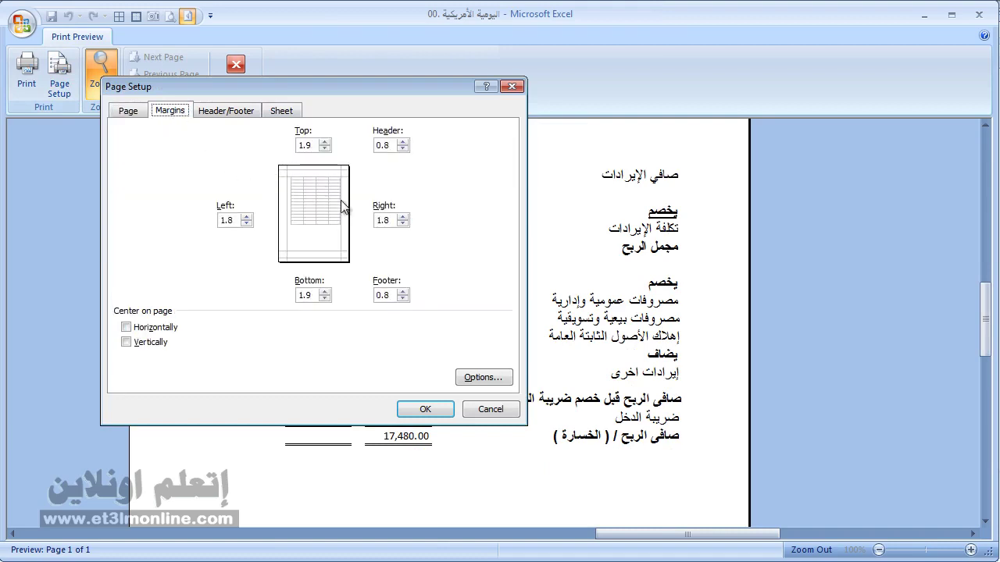
click(163, 329)
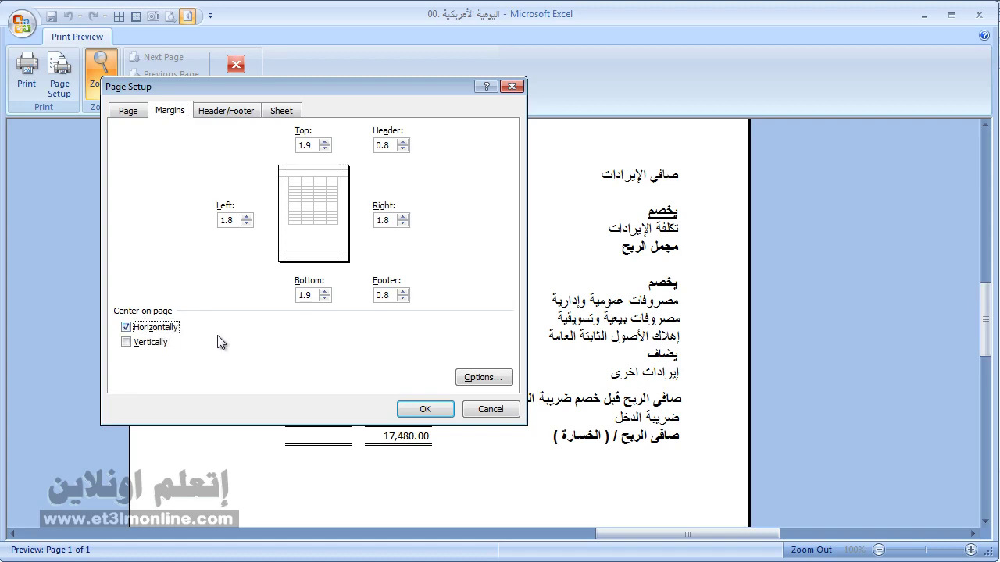
click(414, 410)
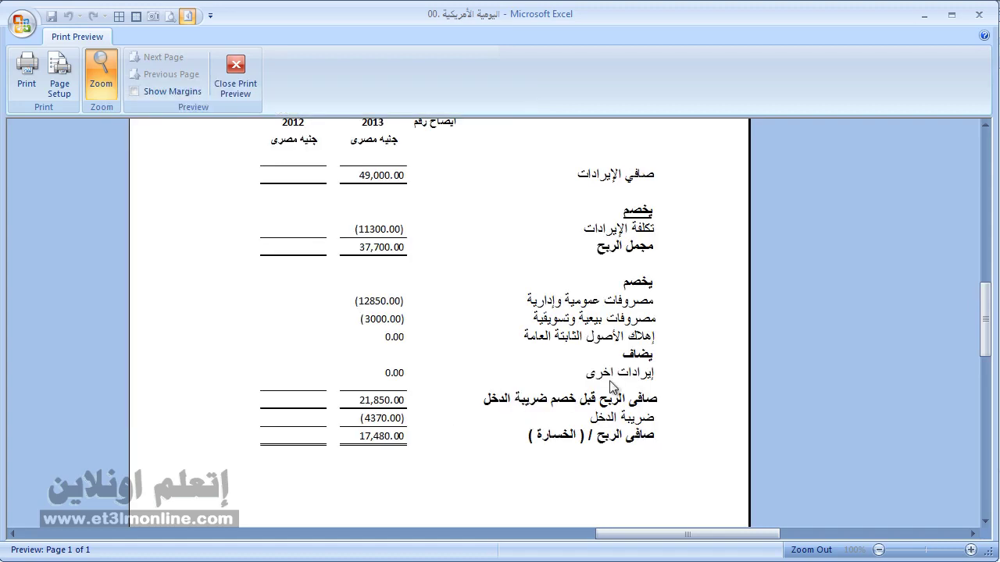
scroll(615, 386, up, 1)
scroll(625, 383, up, 4)
scroll(649, 331, down, 3)
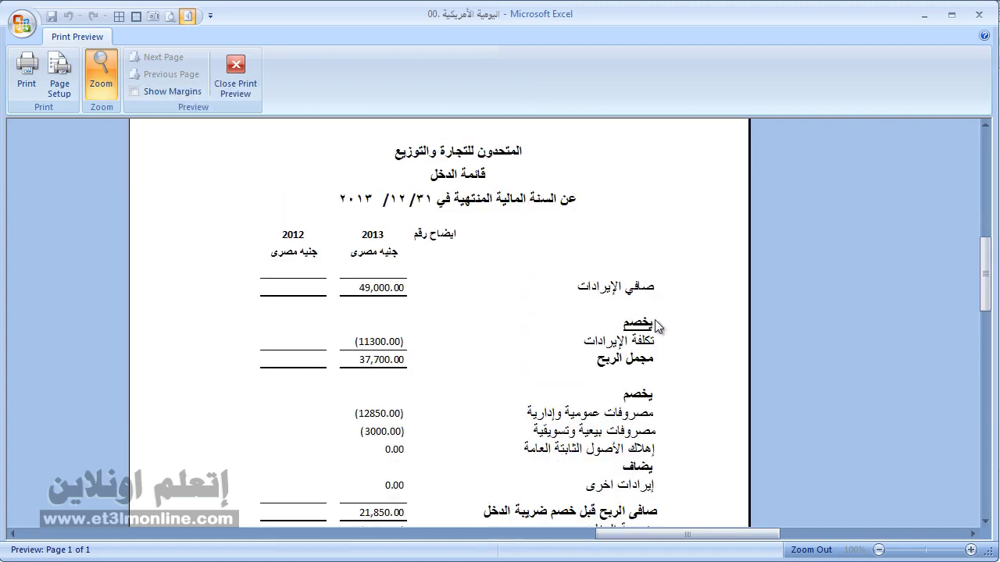
scroll(656, 331, down, 3)
scroll(660, 331, down, 3)
scroll(659, 331, up, 5)
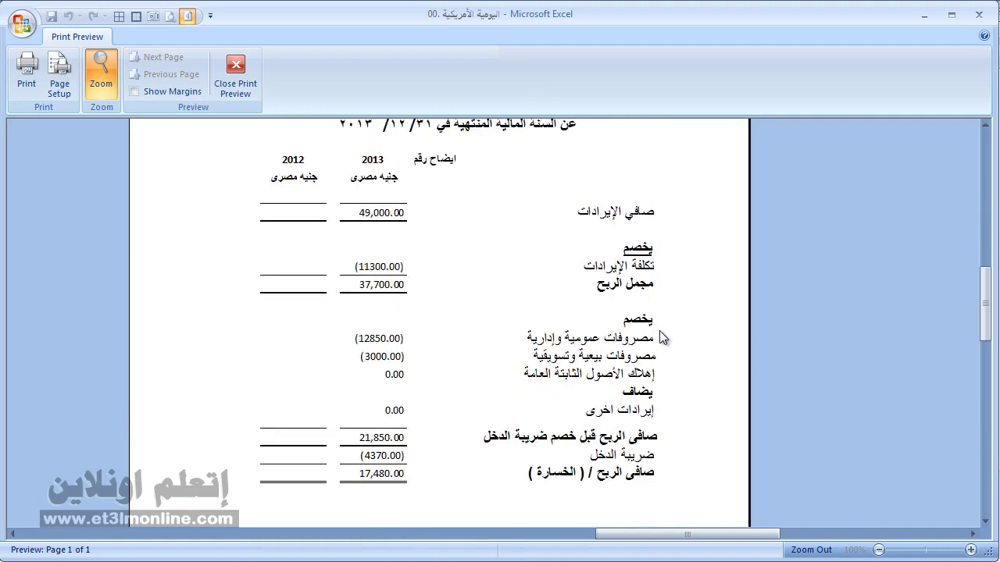
click(235, 75)
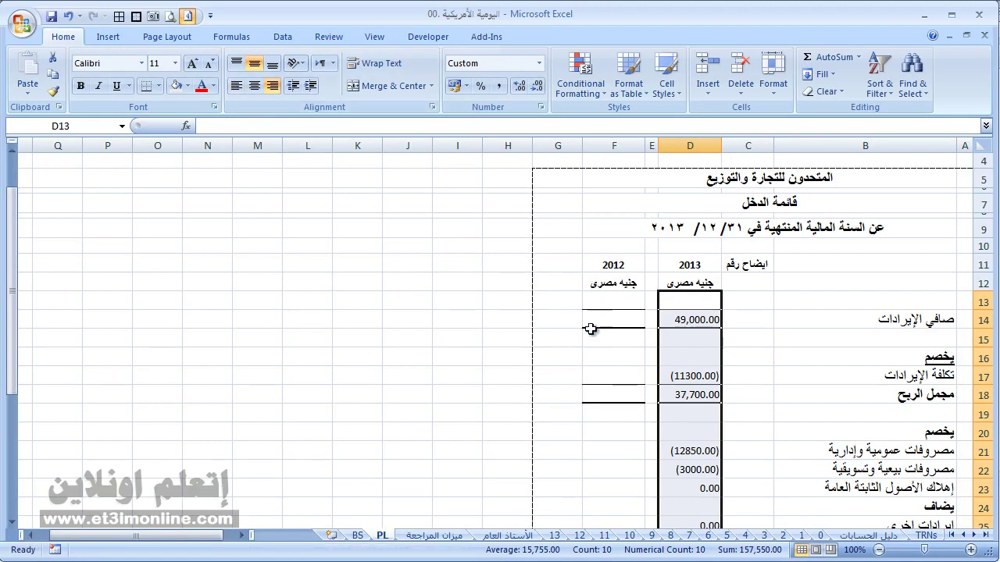
Step: On the BS sheet, set A6:G47 as the print area
click(479, 349)
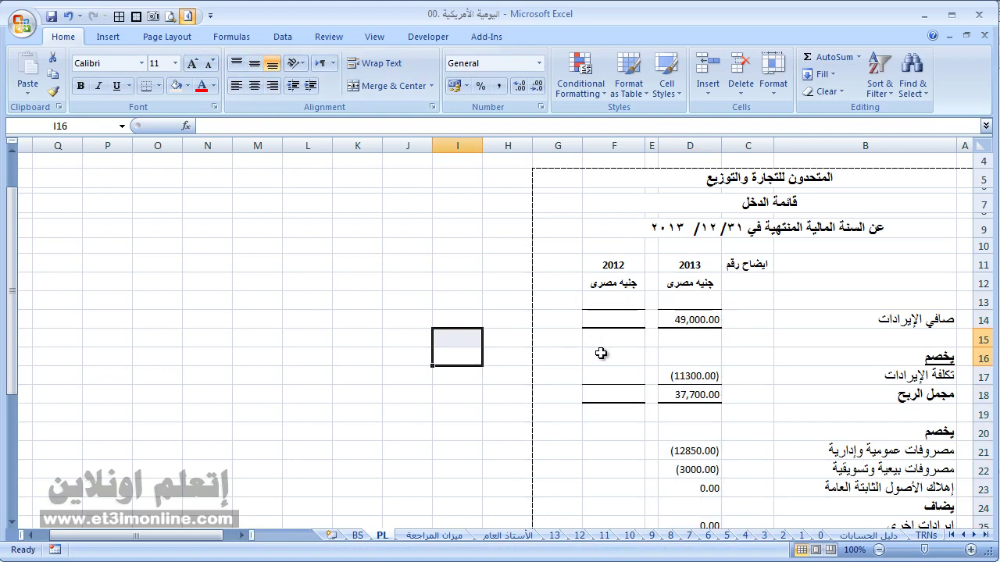
click(357, 536)
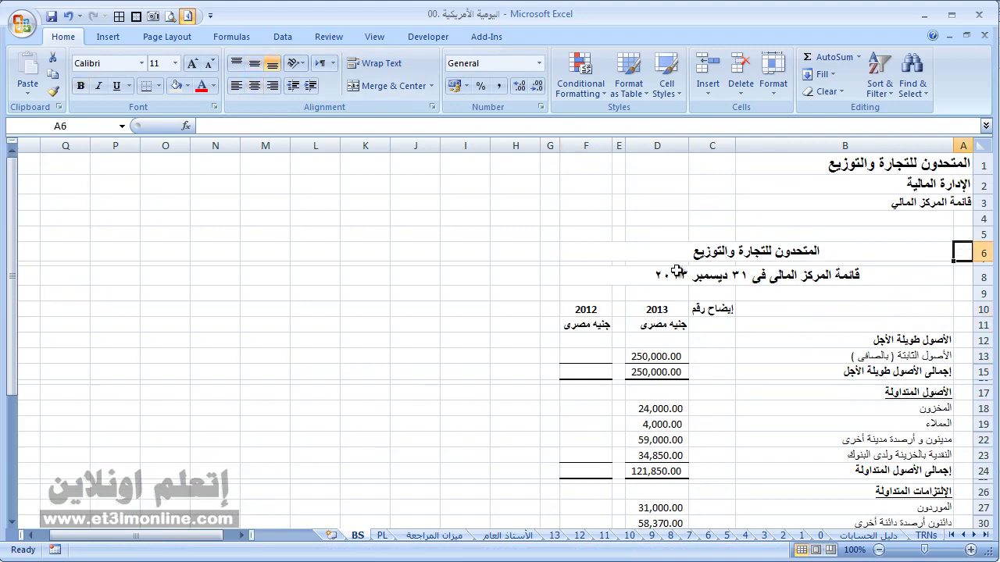
click(963, 252)
scroll(560, 372, down, 5)
shift+click(547, 471)
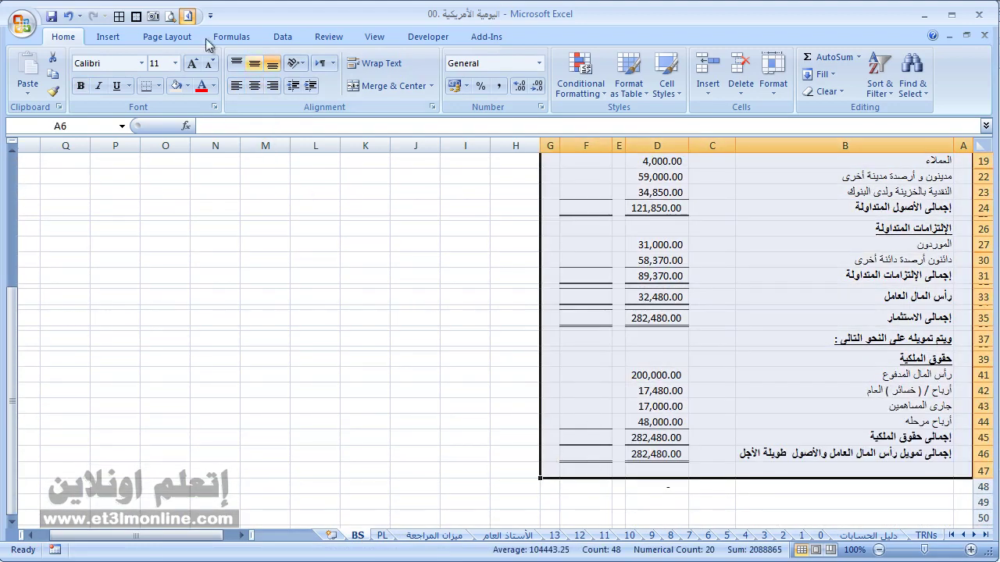
click(178, 39)
click(243, 82)
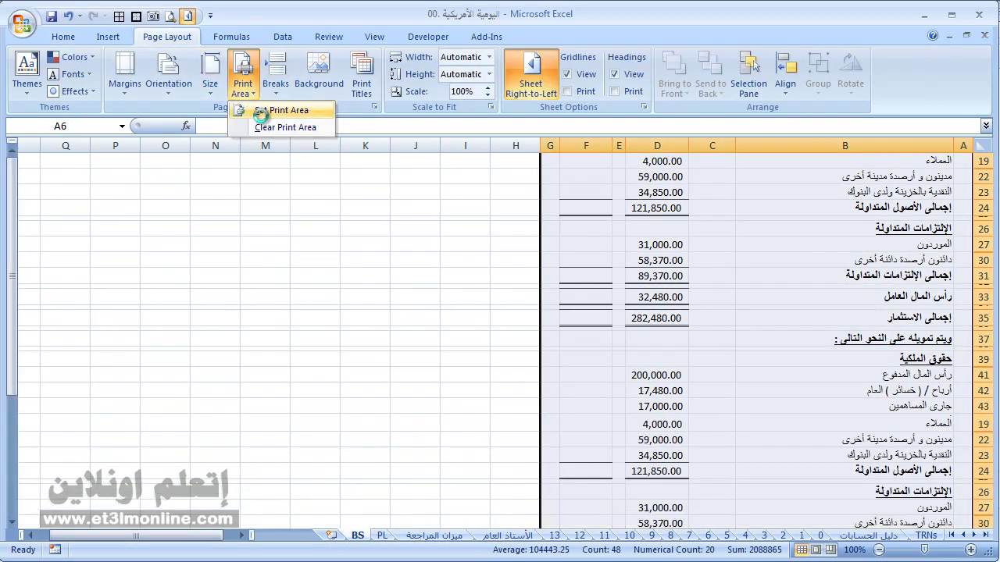
click(258, 107)
Step: Confirm horizontal centering for the balance sheet in Page Setup and close the preview
key(ctrl+F2)
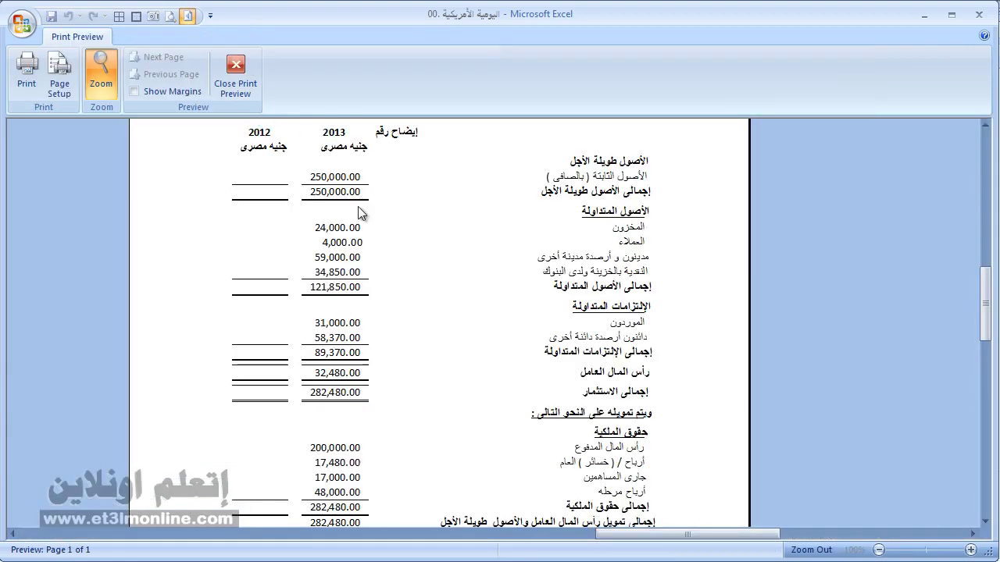
scroll(357, 223, up, 5)
scroll(356, 224, down, 4)
click(59, 78)
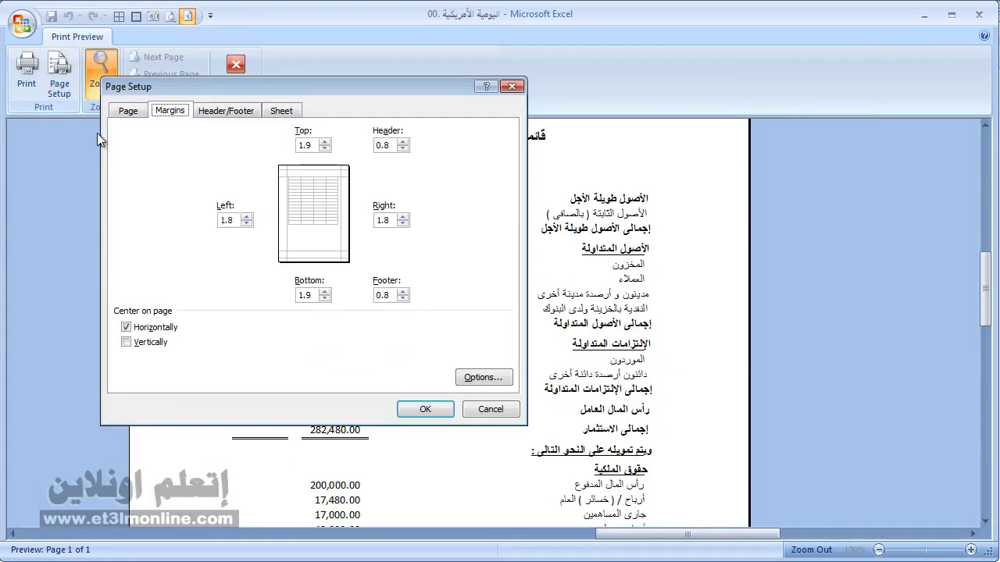
click(426, 408)
click(236, 74)
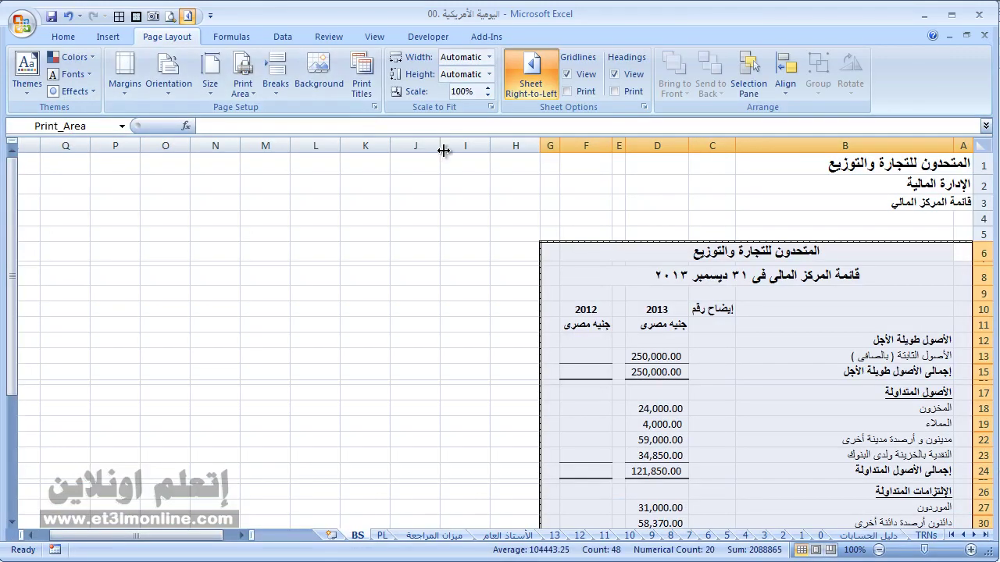
click(788, 224)
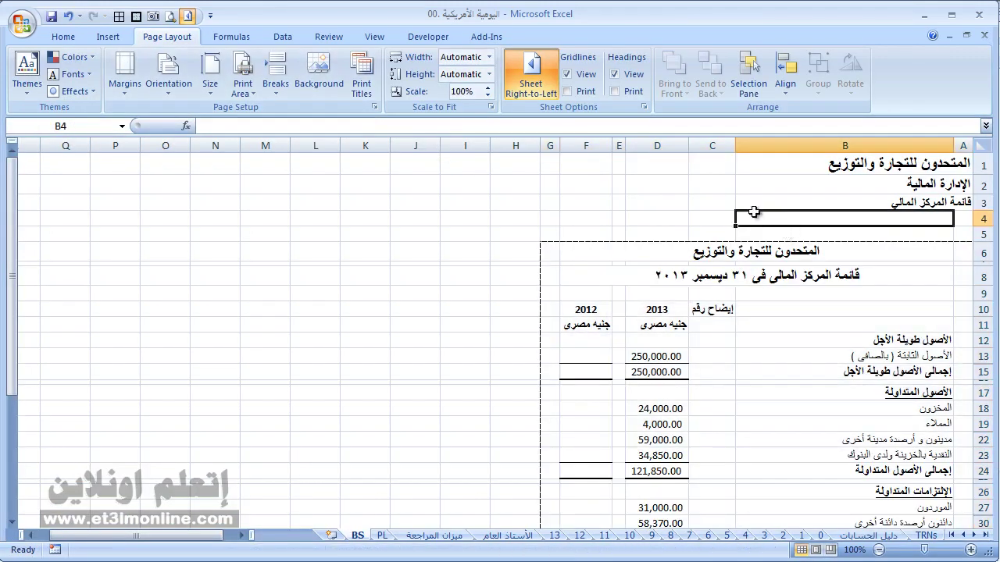